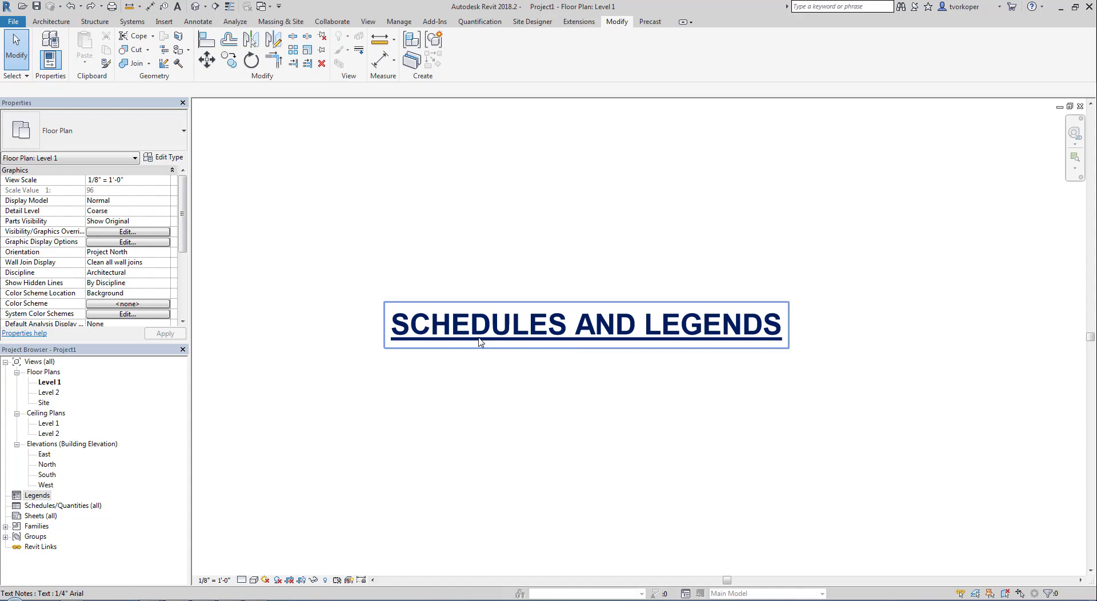
# Step: Delete the SCHEDULES AND LEGENDS text note from the Level 1 floor plan
pyautogui.click(480, 341)
pyautogui.press('Delete')
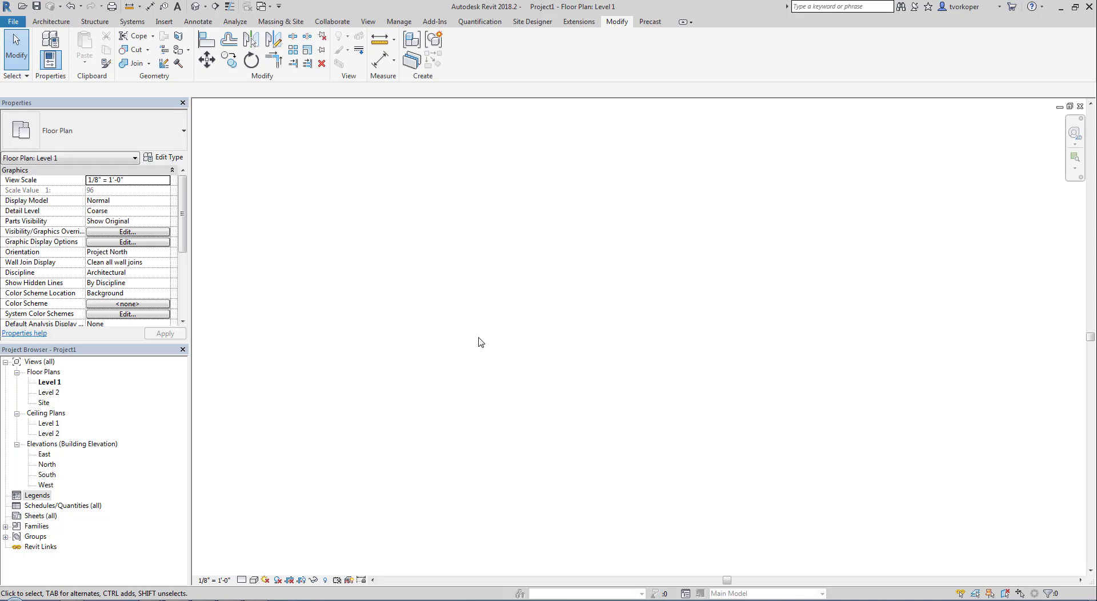
pyautogui.press('z')
pyautogui.press('f')
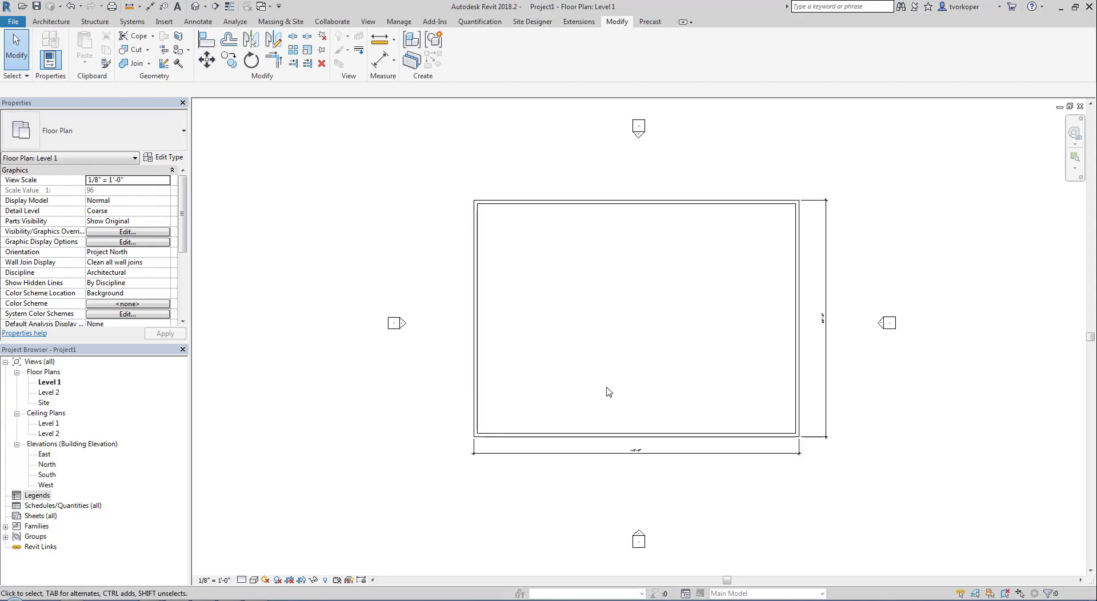
pyautogui.moveTo(606, 390); pyautogui.dragTo(496, 410, button='middle')
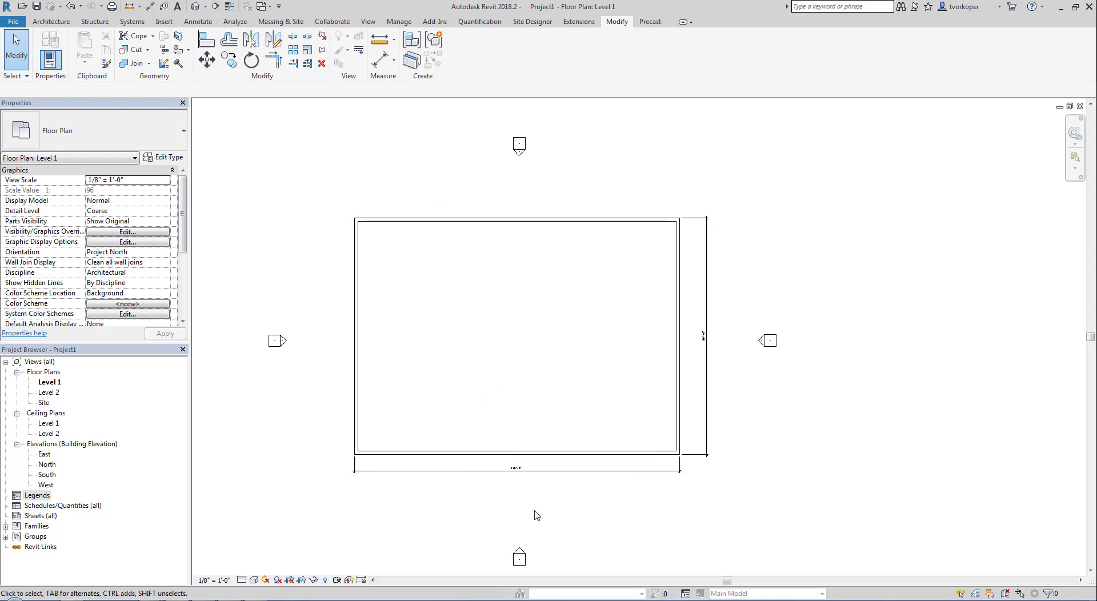
# Step: Dismiss the save reminder and draw two exterior walls boxing off the plan's lower-right corner, about 14'-6" by 12'-6"
pyautogui.scroll(4, 687, 513)
pyautogui.moveTo(688, 513); pyautogui.dragTo(695, 595, button='middle')
pyautogui.moveTo(602, 457); pyautogui.dragTo(515, 322, button='middle')
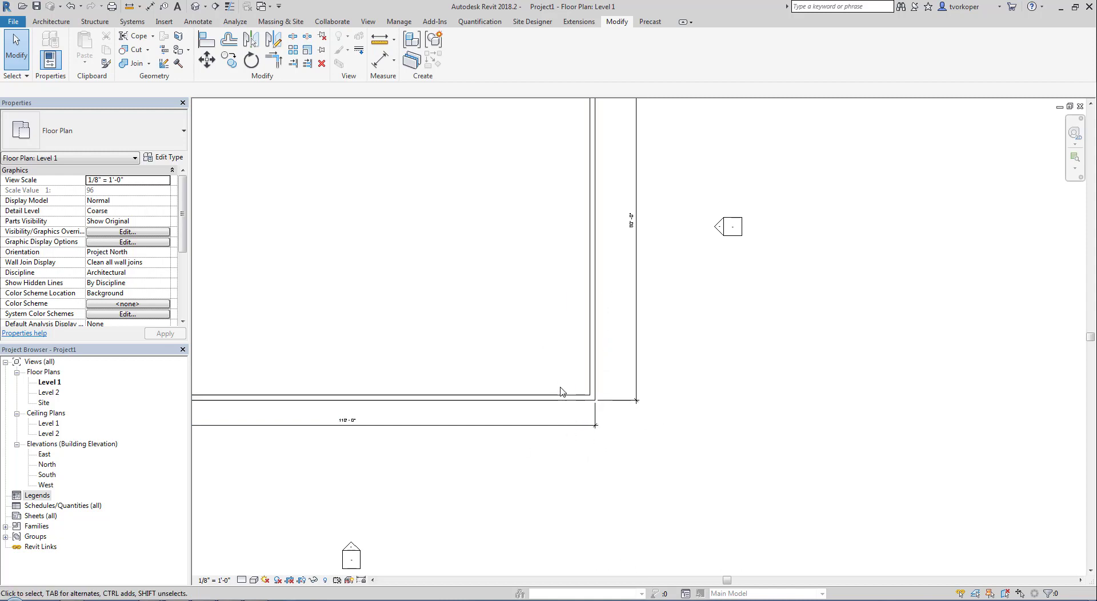
pyautogui.moveTo(560, 377); pyautogui.dragTo(552, 441, button='middle')
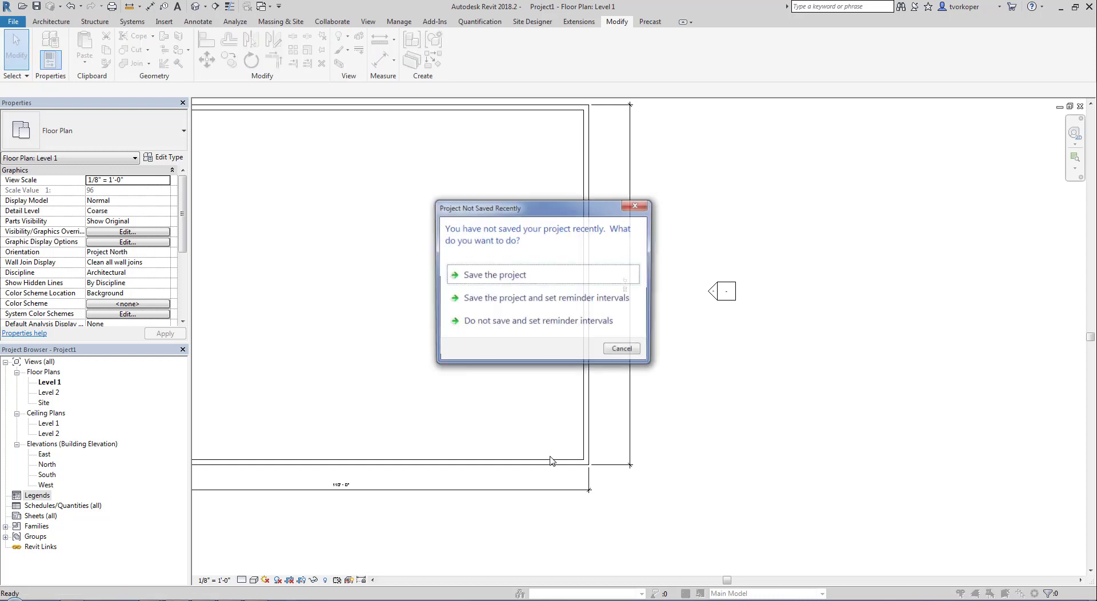
pyautogui.click(623, 351)
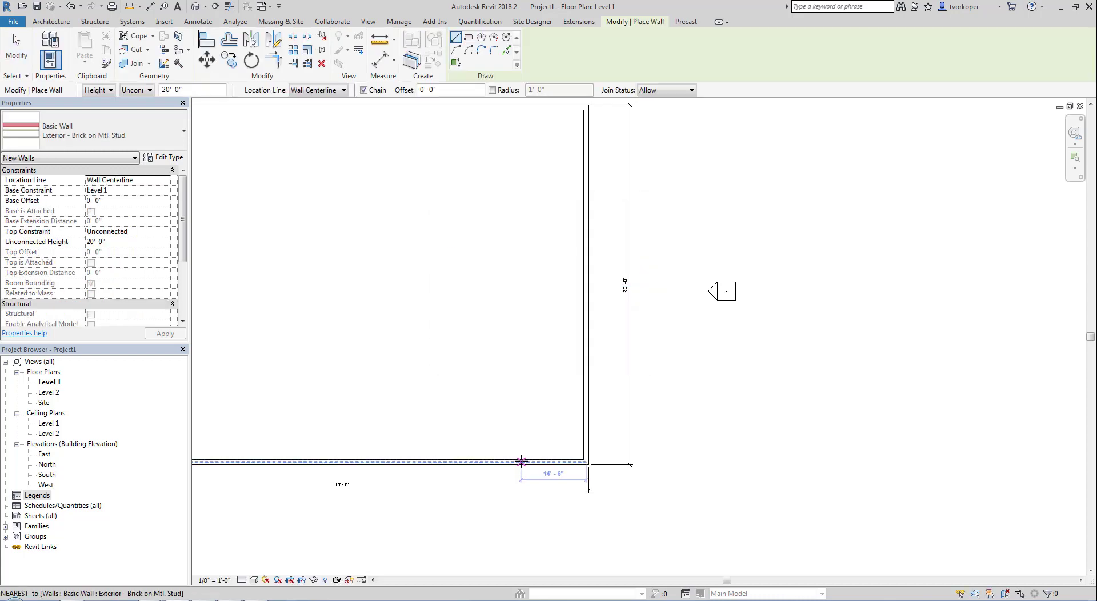
pyautogui.click(520, 459)
pyautogui.click(521, 406)
pyautogui.click(584, 406)
pyautogui.press('Escape')
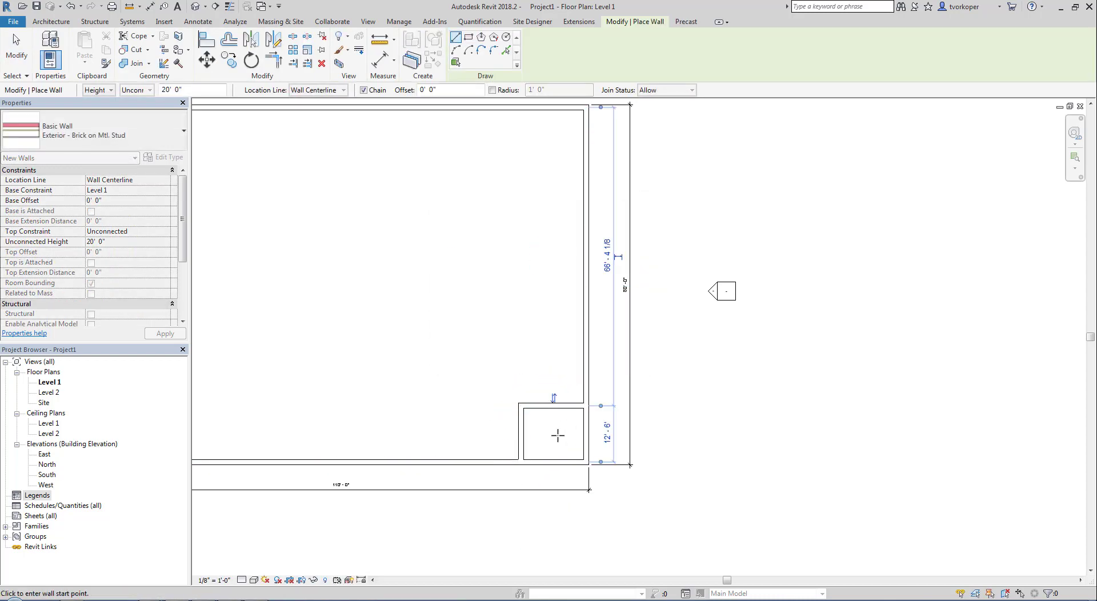
pyautogui.press('Escape')
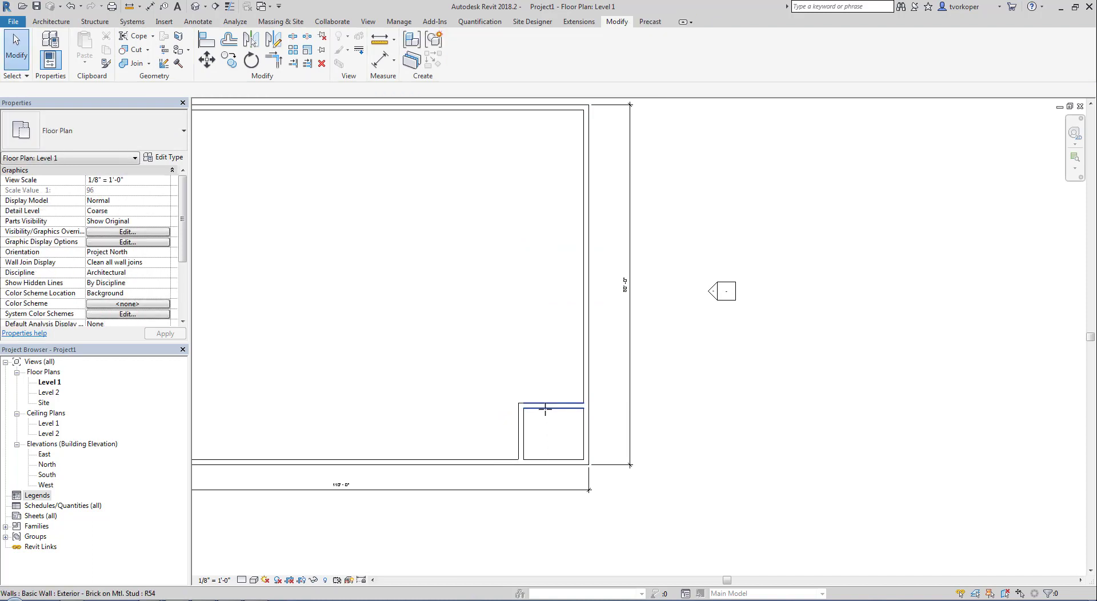
# Step: Delete the two walls that box off the plan's lower-right corner
pyautogui.click(521, 451)
pyautogui.press('Delete')
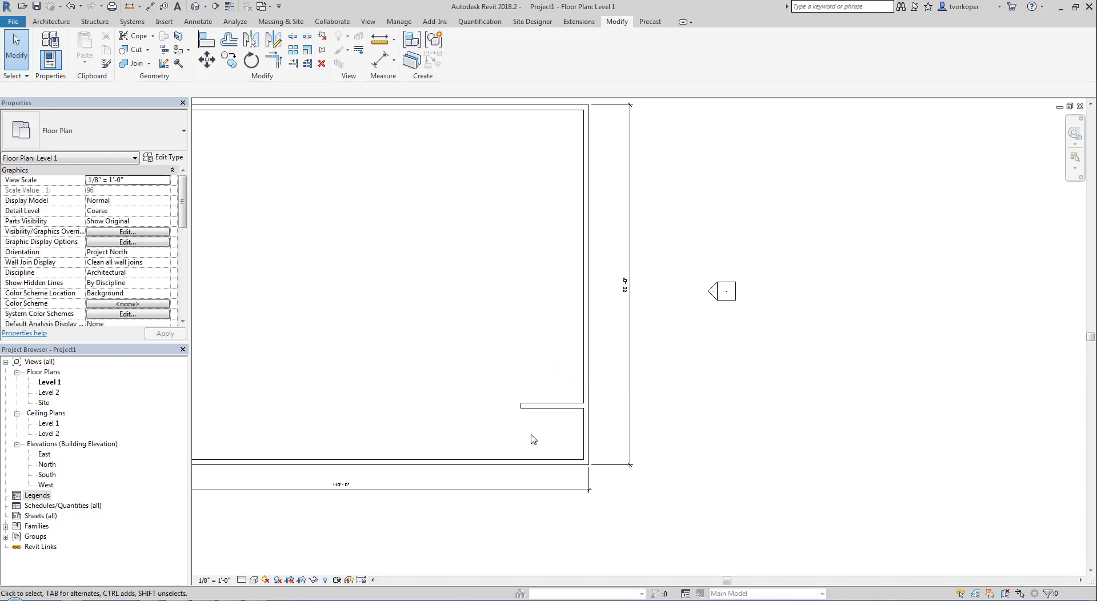
pyautogui.click(542, 406)
pyautogui.press('Delete')
# Step: Draw a rectangular revision cloud around the building's lower-right corner, including the dimension ends, and finish the sketch
pyautogui.click(198, 21)
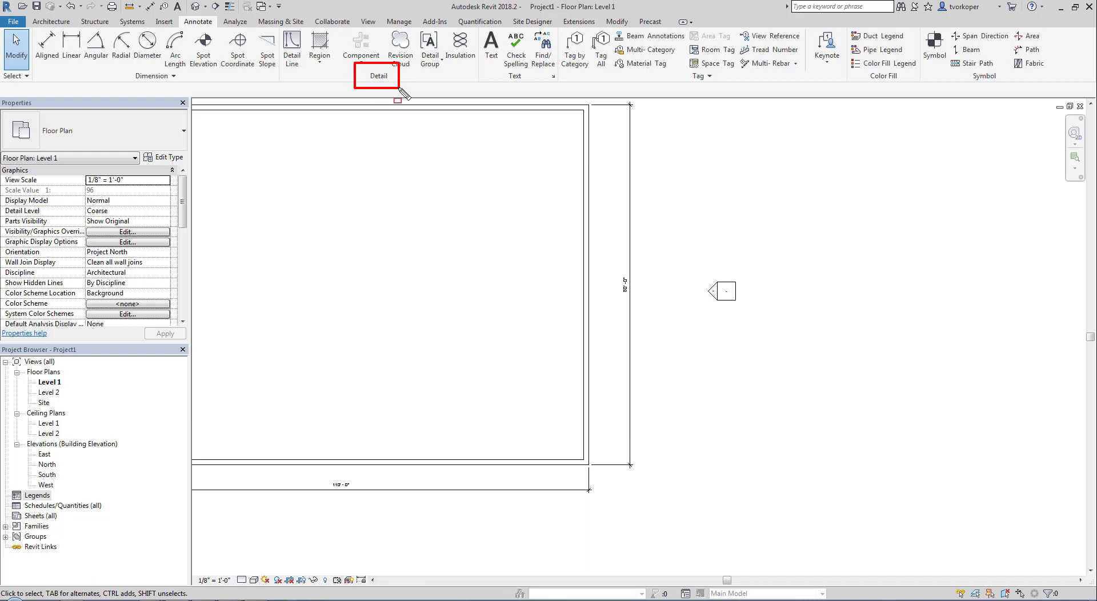
pyautogui.click(407, 59)
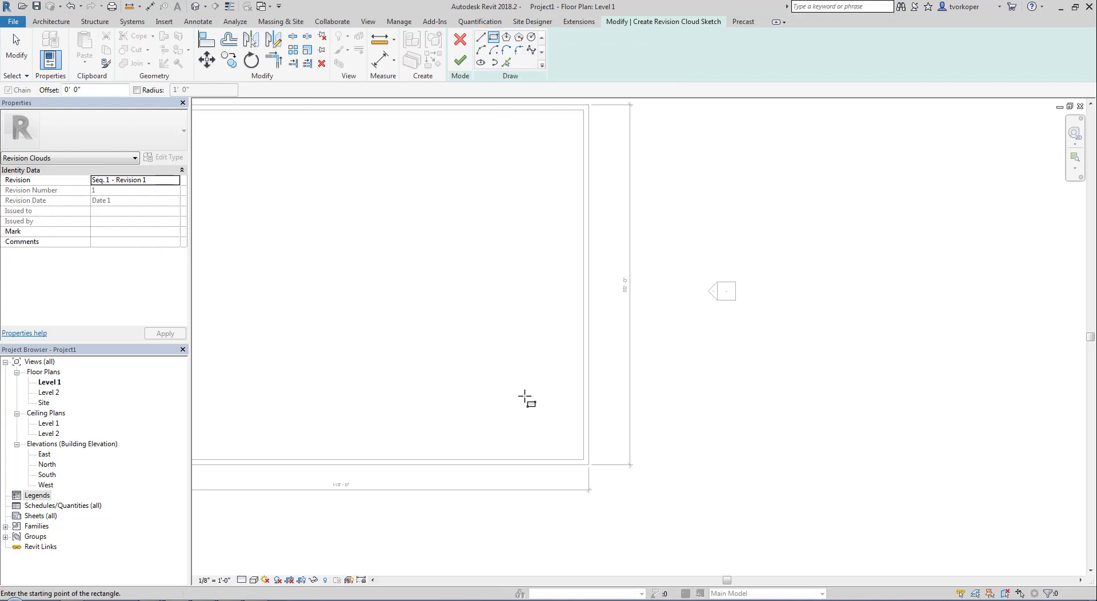
pyautogui.click(522, 399)
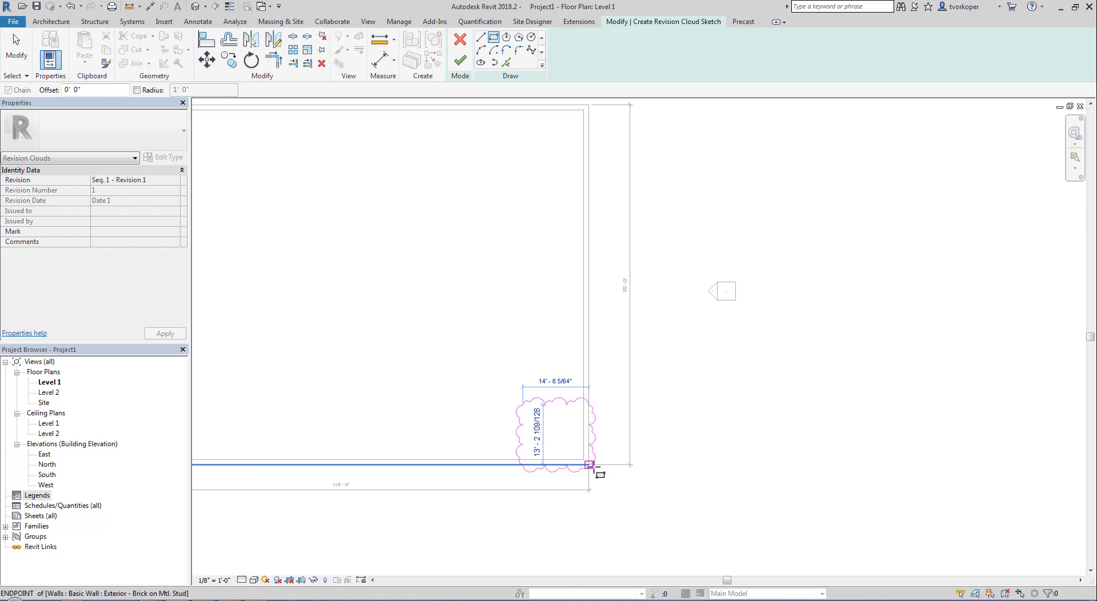
pyautogui.click(643, 513)
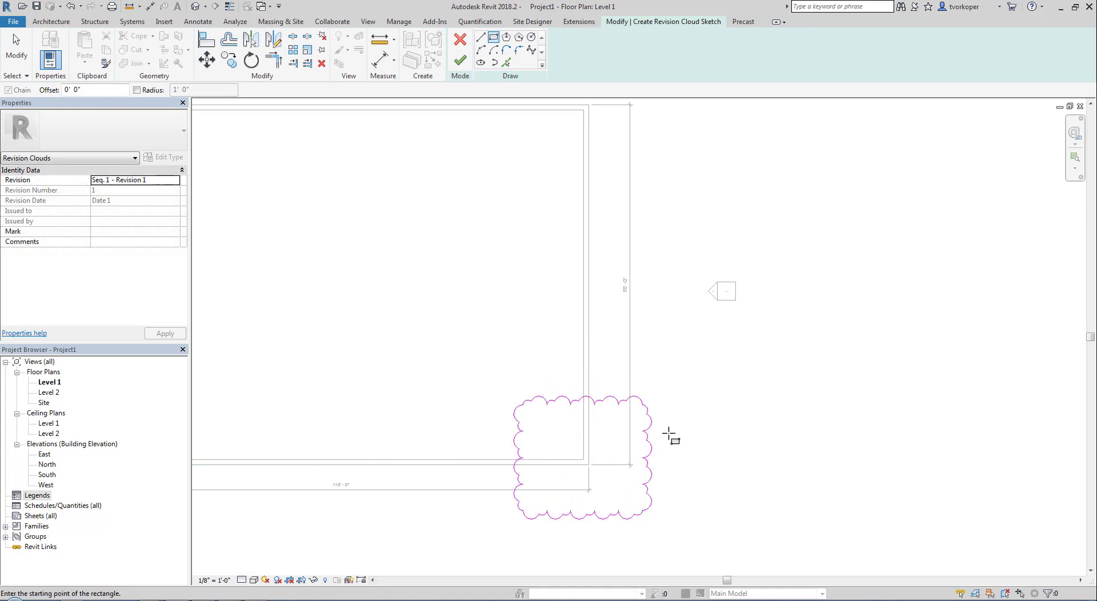
pyautogui.press('Escape')
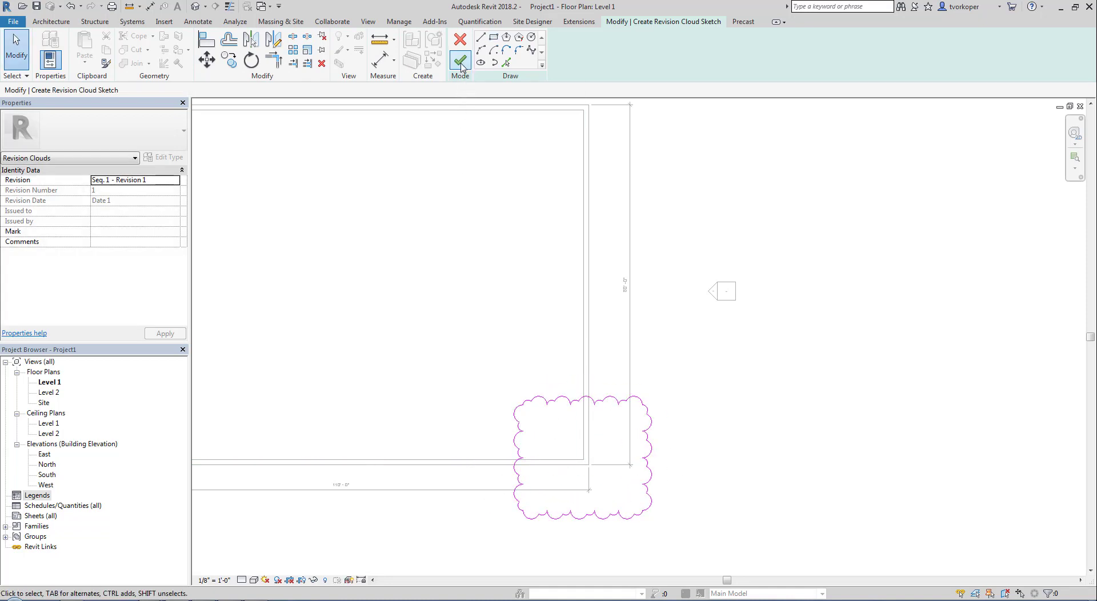
pyautogui.click(460, 60)
pyautogui.click(462, 200)
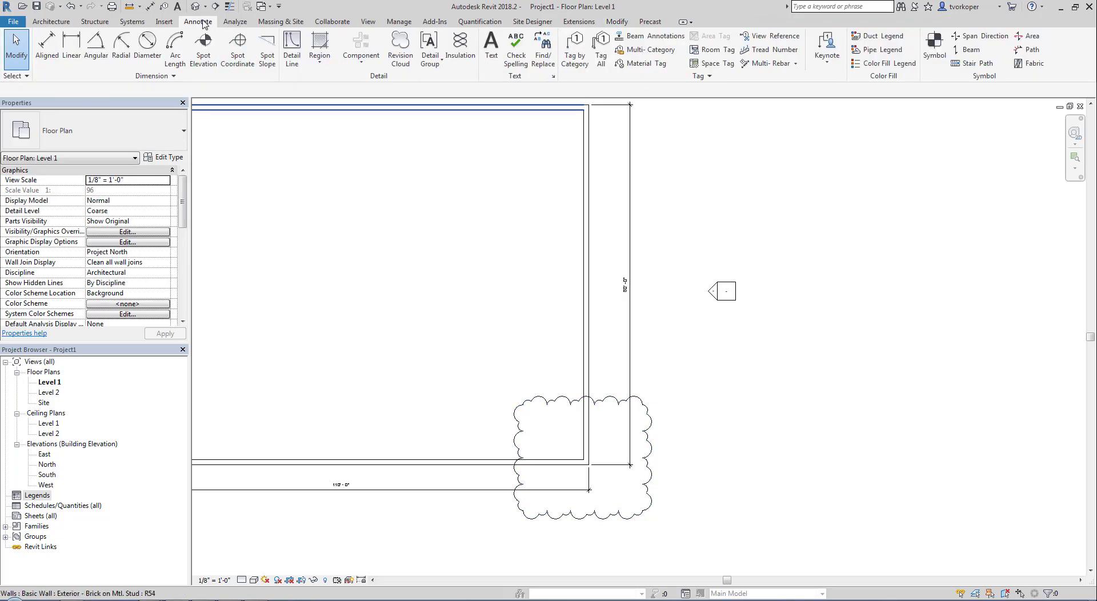
# Step: Tag the revision cloud by category on its upper edge, without a leader
pyautogui.click(575, 61)
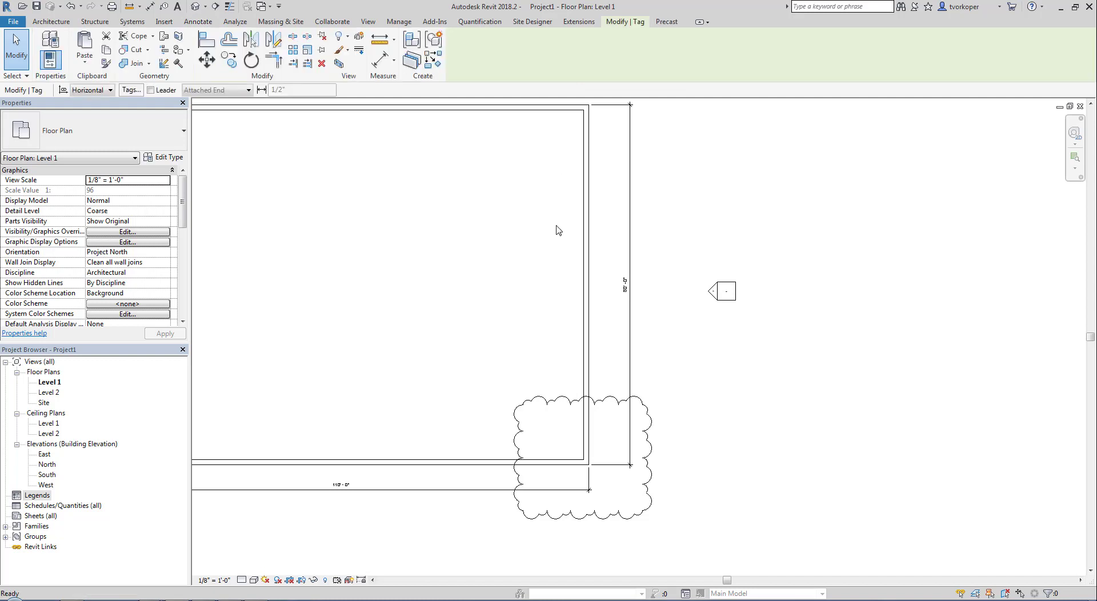
pyautogui.click(552, 399)
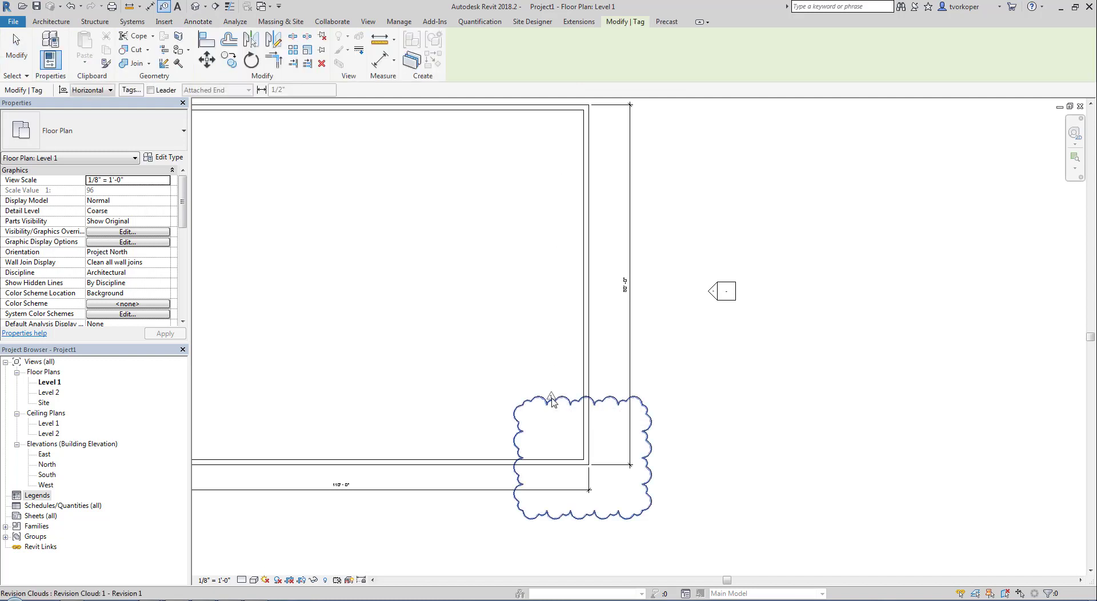
pyautogui.scroll(4, 553, 430)
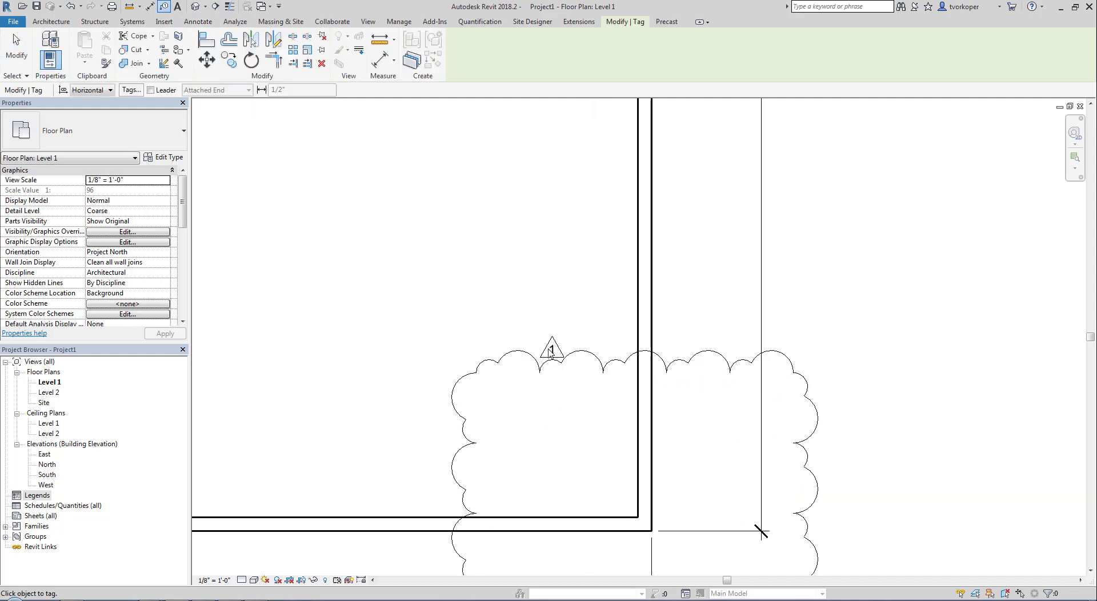
pyautogui.press('Escape')
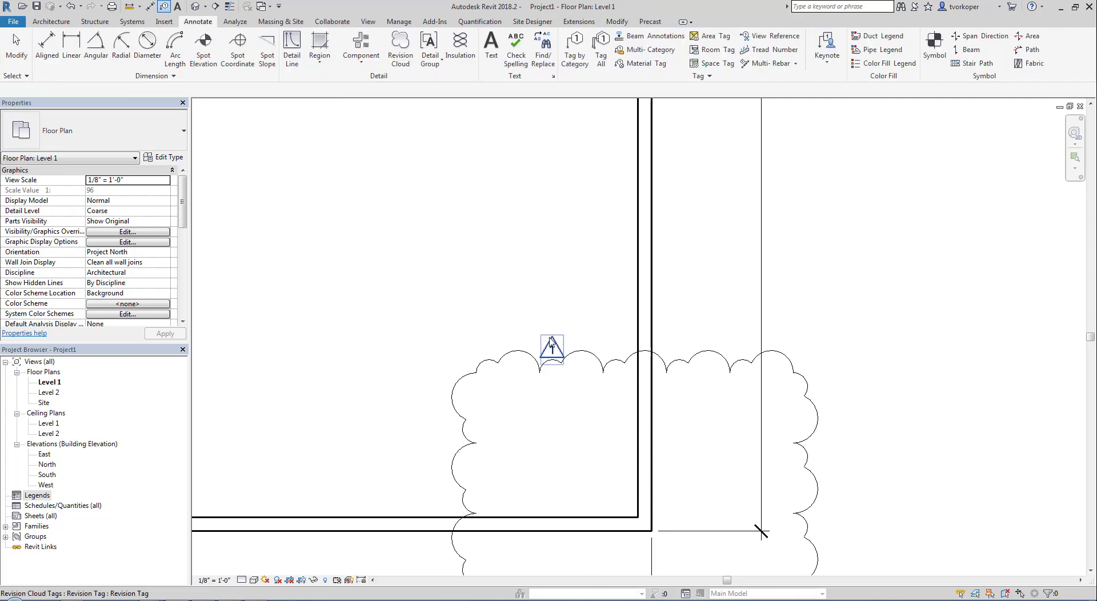
# Step: Move the revision tag up so it sits just above the cloud's upper edge
pyautogui.click(552, 347)
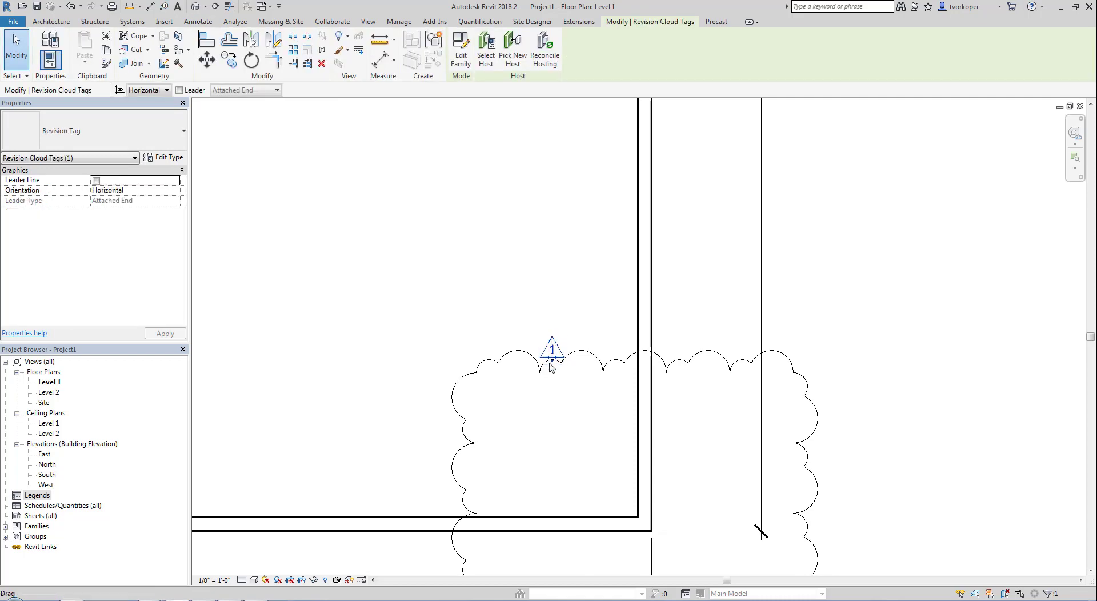
pyautogui.moveTo(551, 360); pyautogui.dragTo(551, 344)
pyautogui.click(426, 379)
pyautogui.scroll(-1, 426, 379)
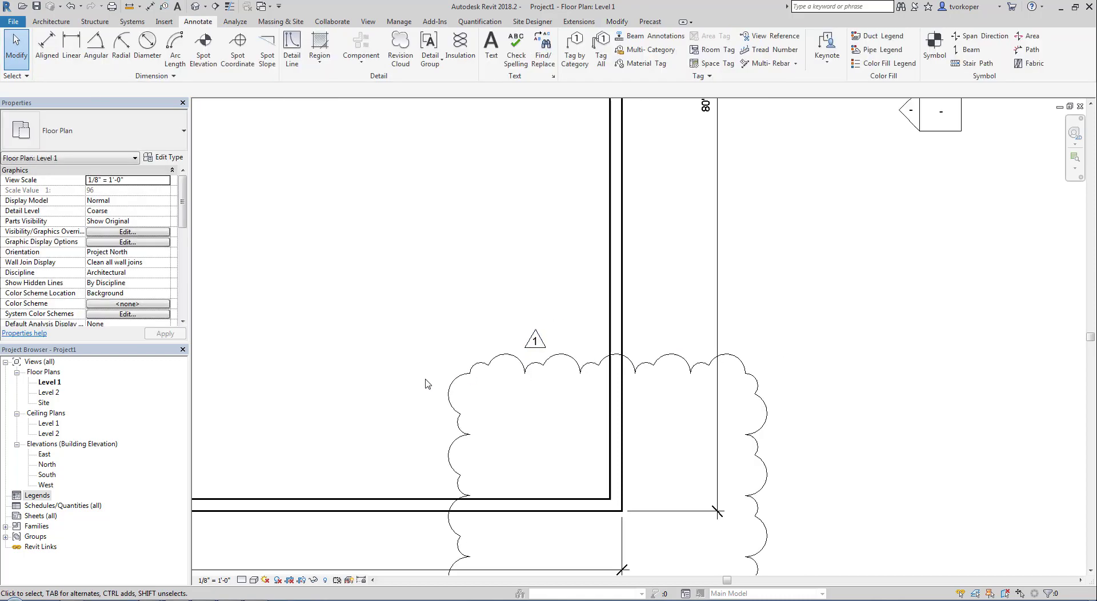
pyautogui.scroll(-2, 426, 384)
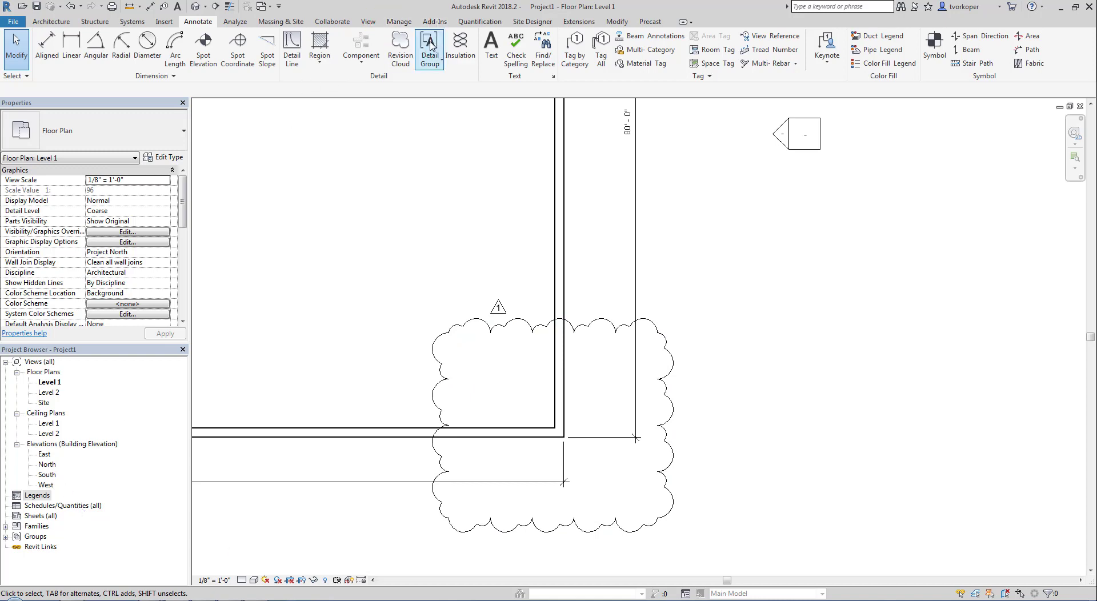
# Step: Open the project's Sheet Issues/Revisions settings and enlarge the dialog
pyautogui.click(403, 24)
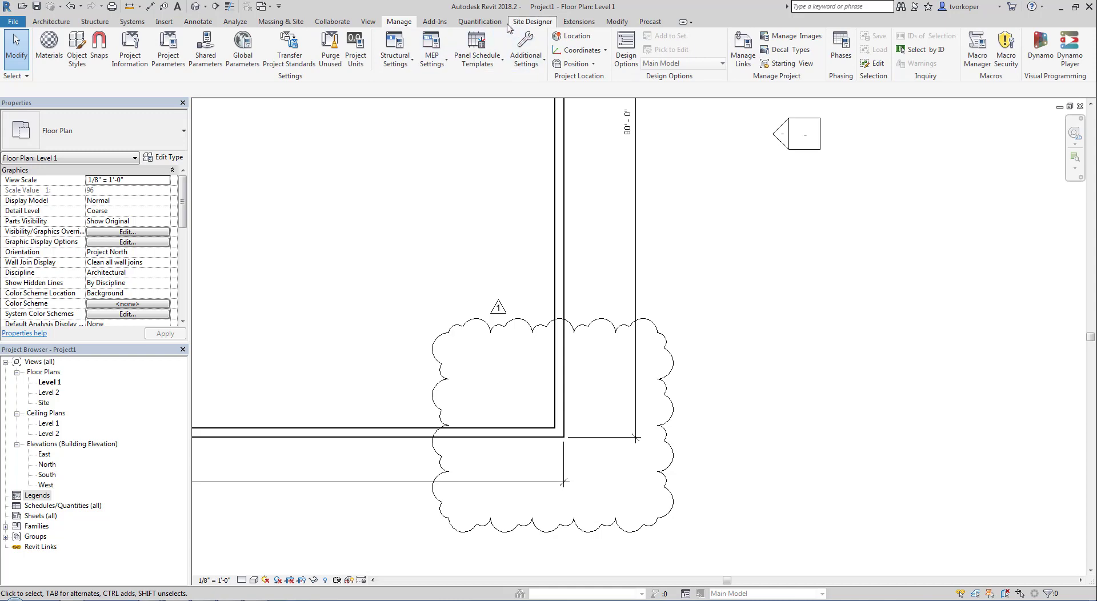
pyautogui.click(540, 67)
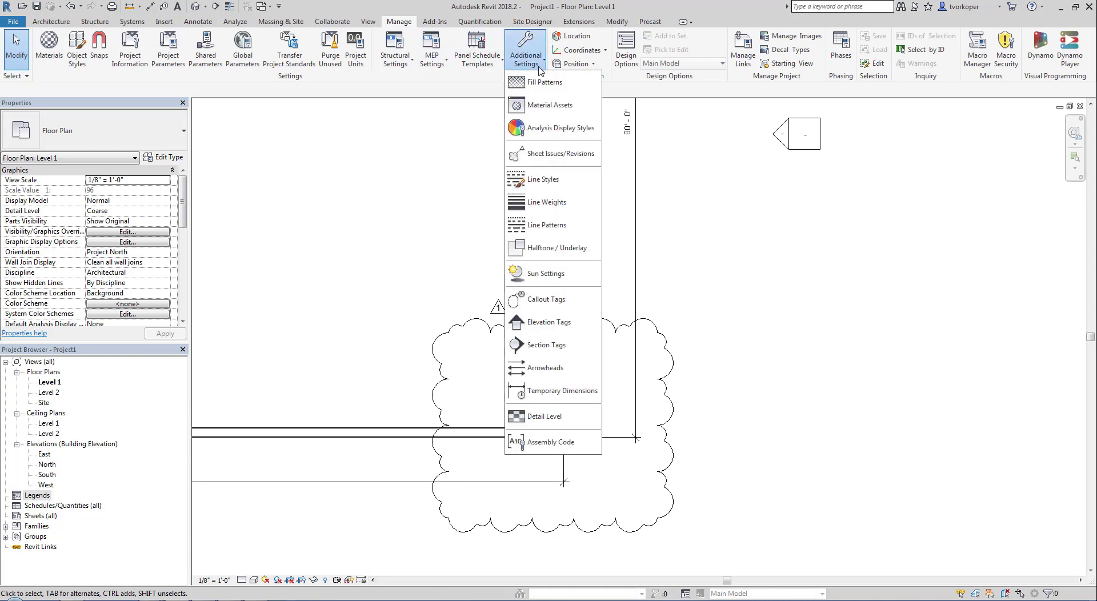
pyautogui.click(531, 154)
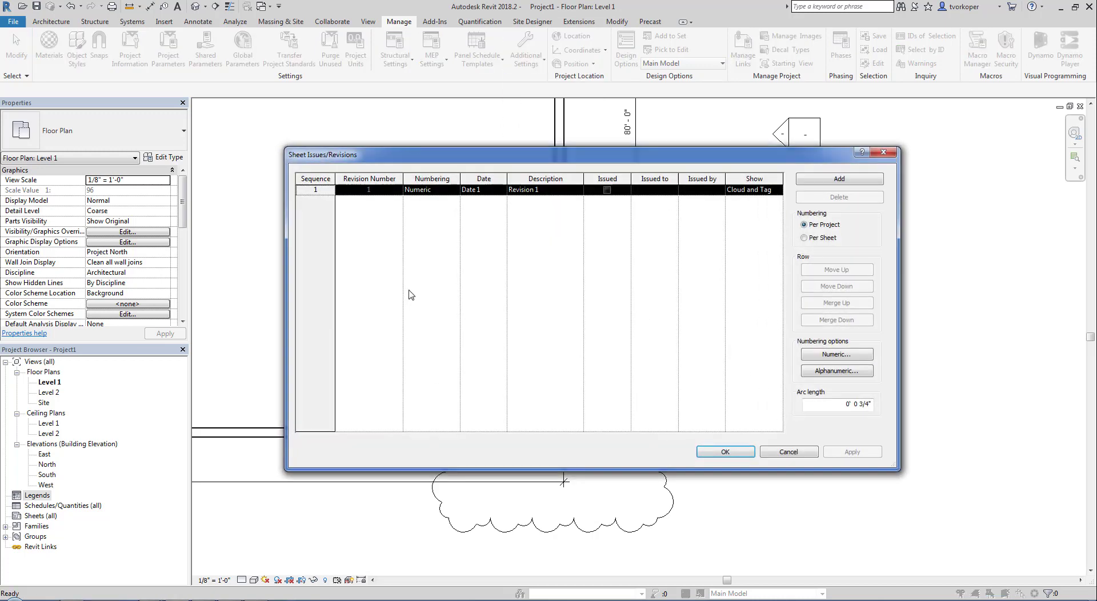
pyautogui.moveTo(356, 143); pyautogui.dragTo(291, 99)
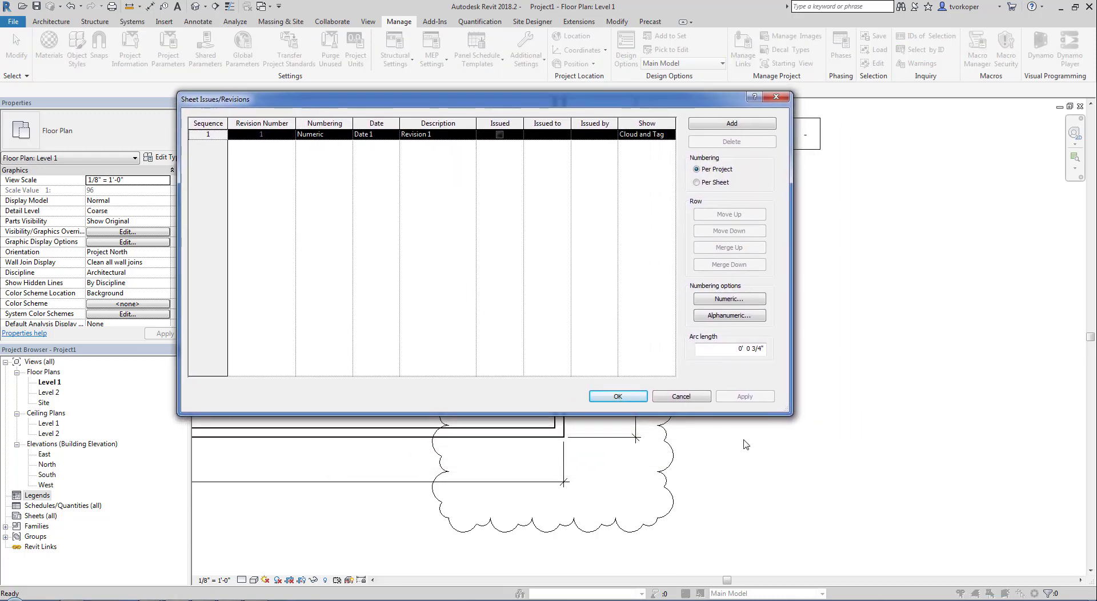
pyautogui.moveTo(788, 418); pyautogui.dragTo(880, 518)
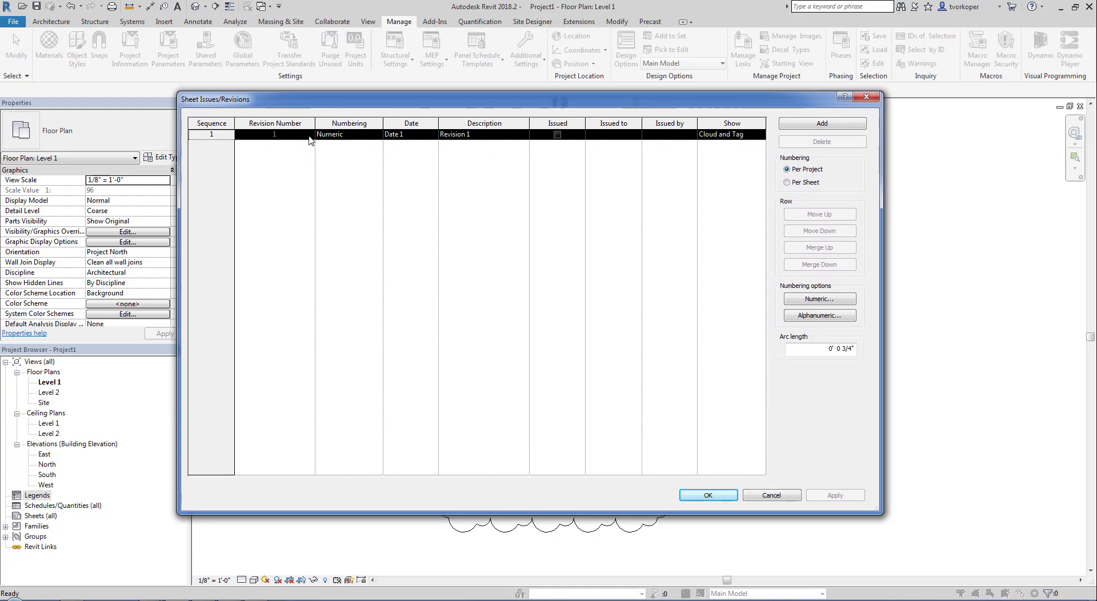
# Step: Examine the available Numbering and Show options for the first revision, keeping Numeric and Cloud and Tag
pyautogui.click(376, 137)
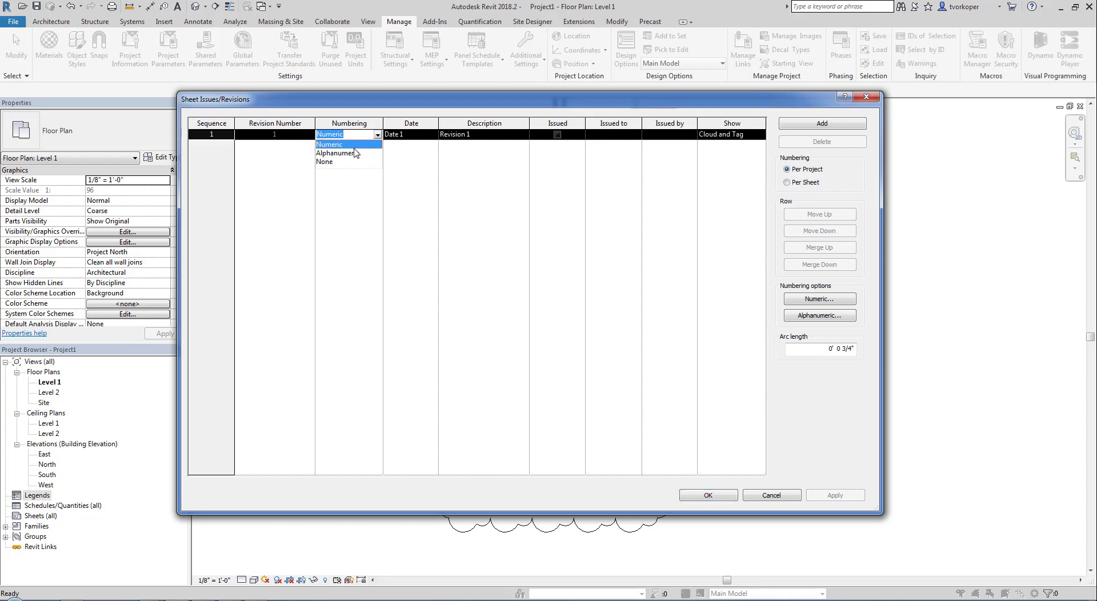
pyautogui.click(408, 156)
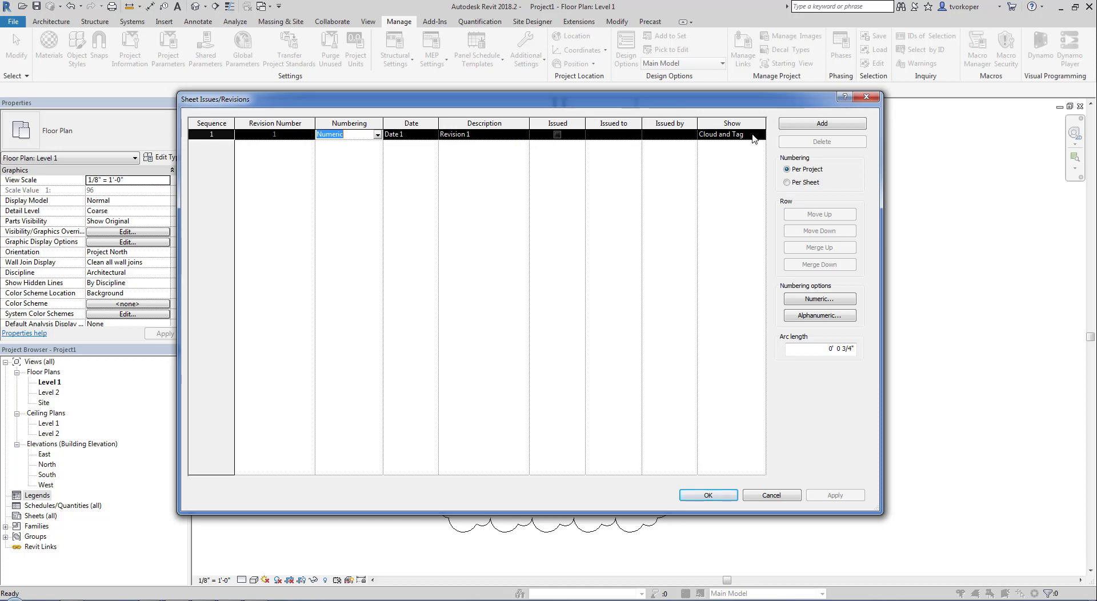
pyautogui.click(722, 174)
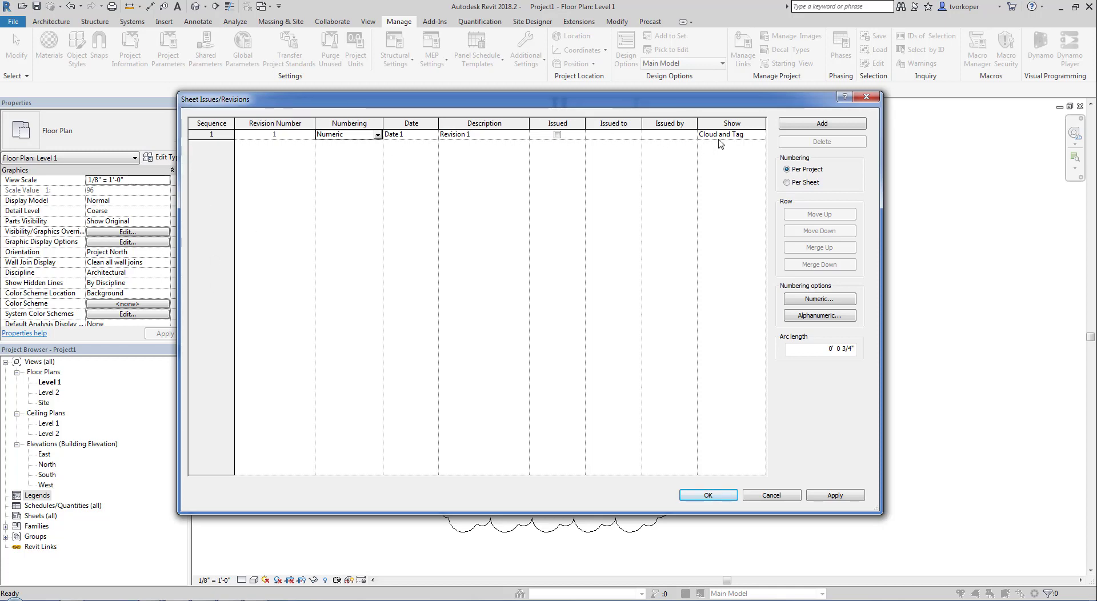
pyautogui.click(753, 135)
pyautogui.click(761, 134)
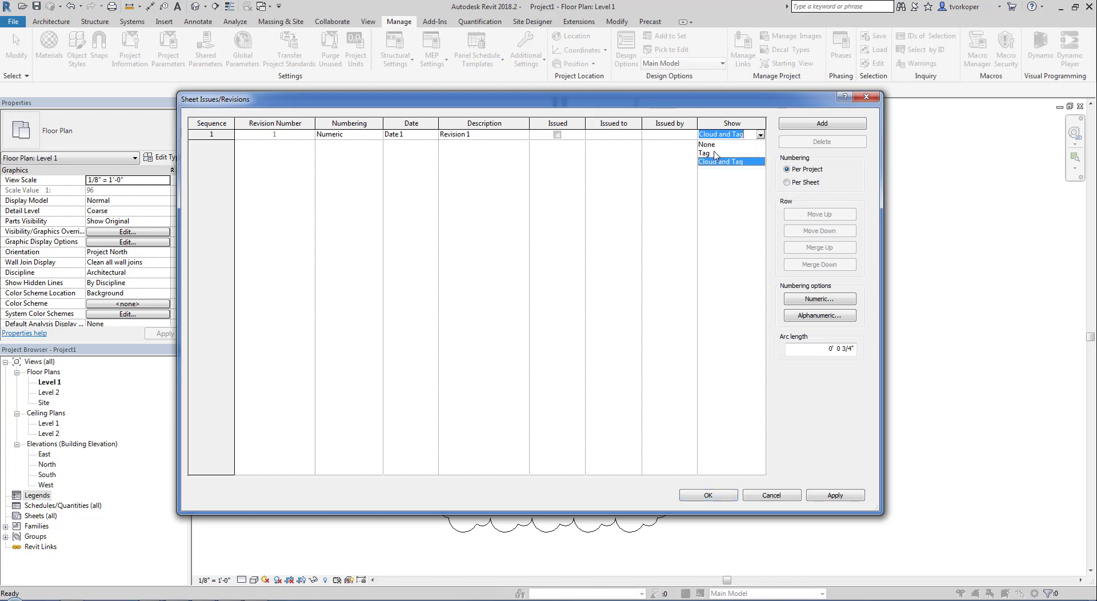
pyautogui.click(761, 136)
pyautogui.click(760, 136)
pyautogui.click(505, 197)
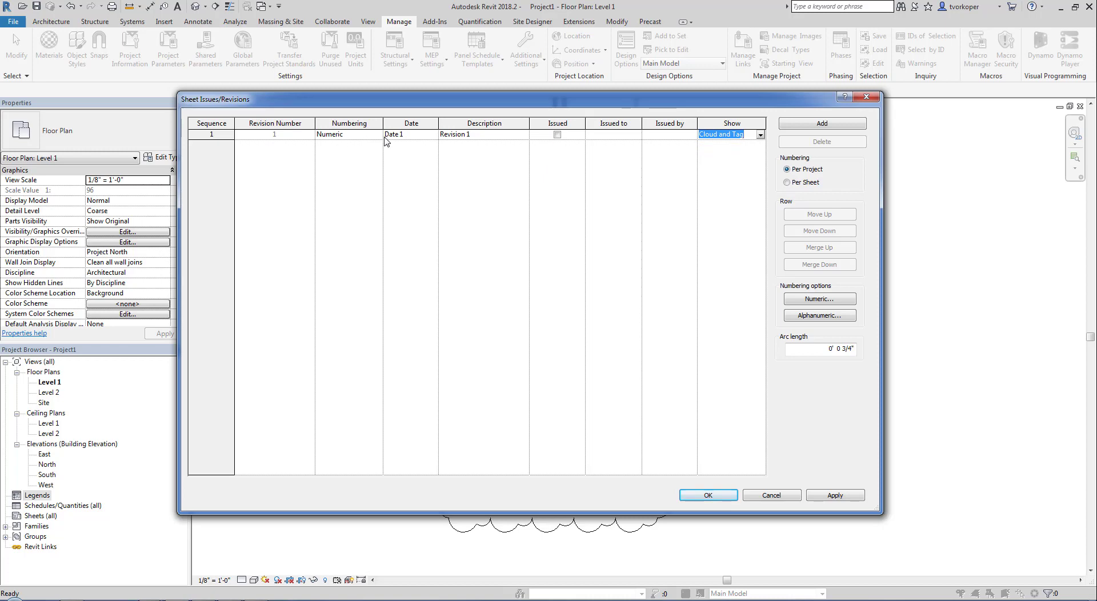
# Step: Set the first revision's date to 4/1/18 and its description to "Corner change", and accept the revision settings
pyautogui.click(412, 137)
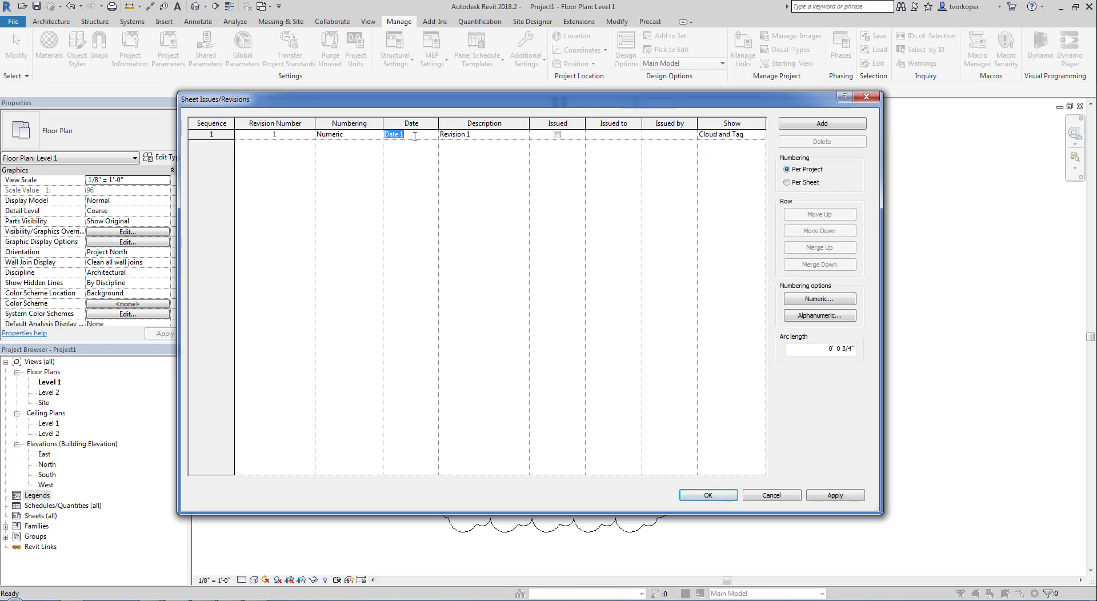
pyautogui.write('4/1/18')
pyautogui.click(495, 138)
pyautogui.write('Corner change')
pyautogui.moveTo(558, 107); pyautogui.dragTo(530, 106)
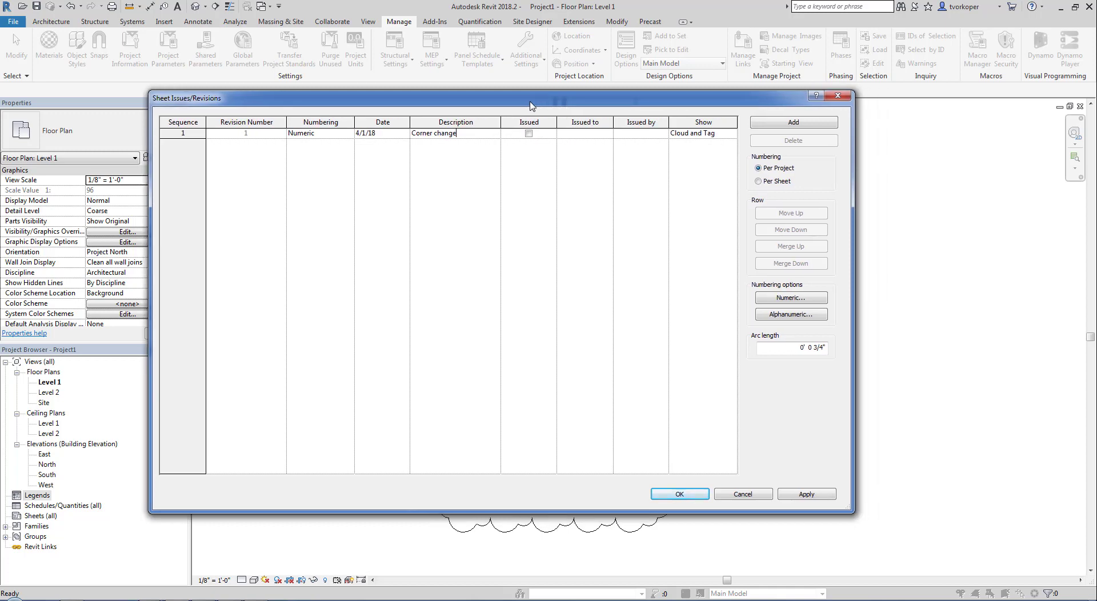
pyautogui.click(686, 496)
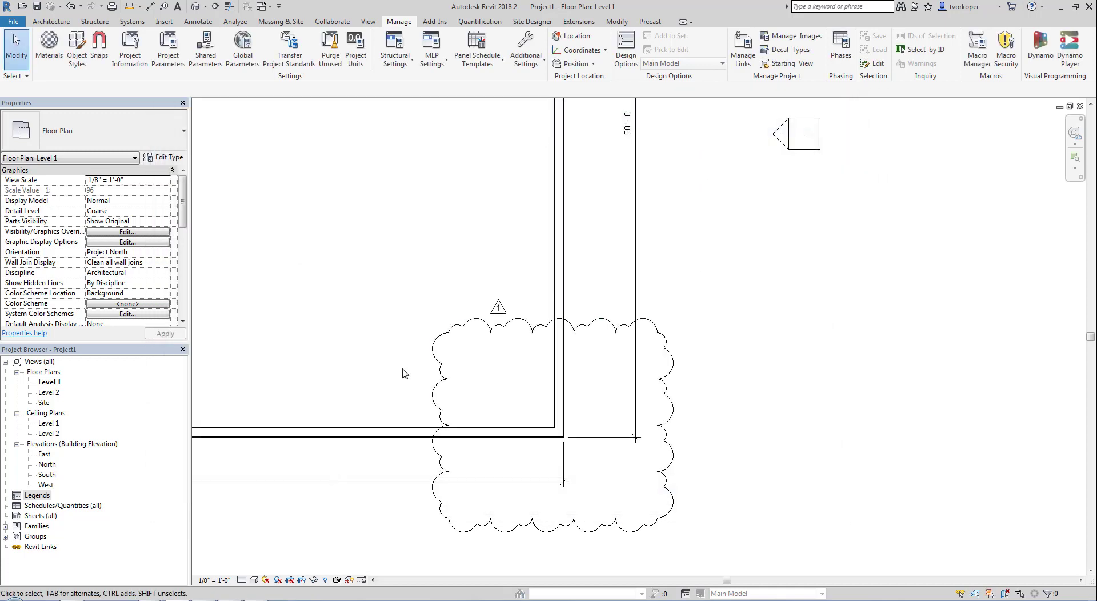
pyautogui.middleClick(313, 331)
pyautogui.middleClick(312, 331)
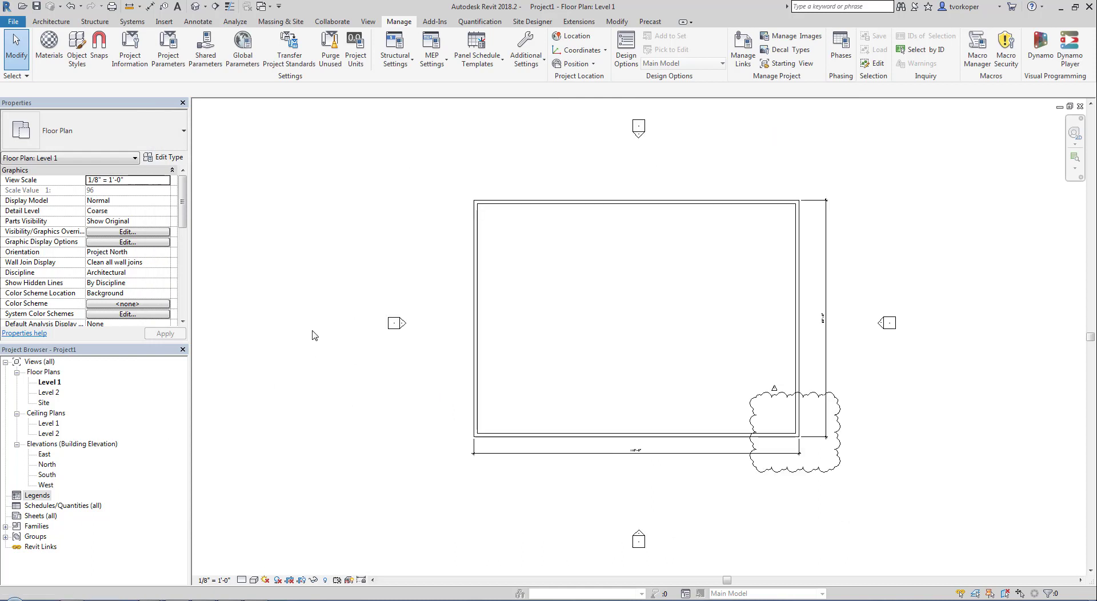
pyautogui.moveTo(300, 414); pyautogui.dragTo(284, 417, button='middle')
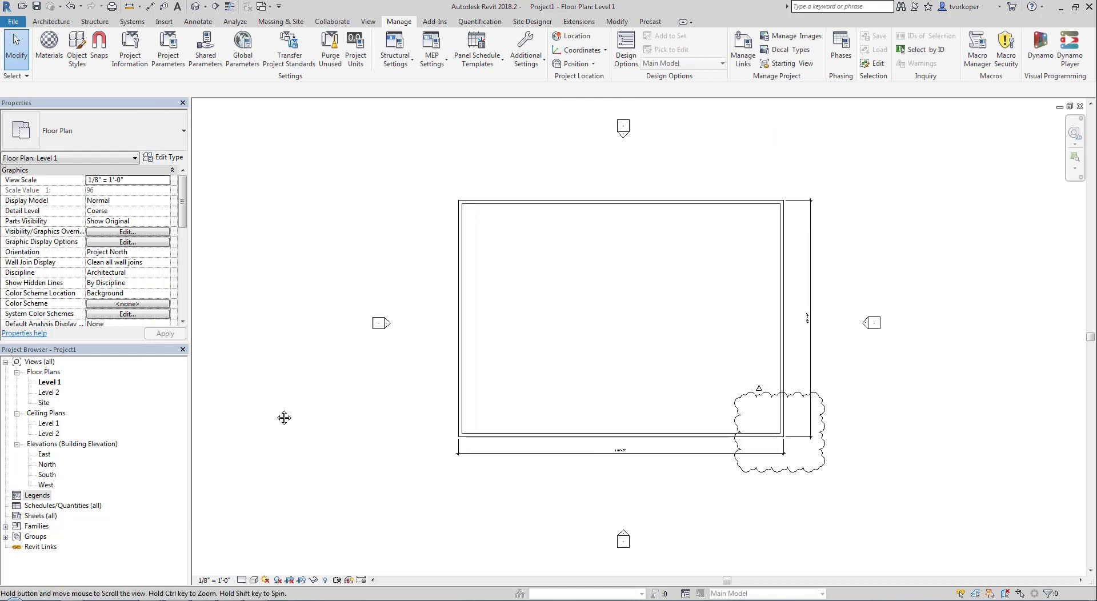
pyautogui.rightClick(38, 517)
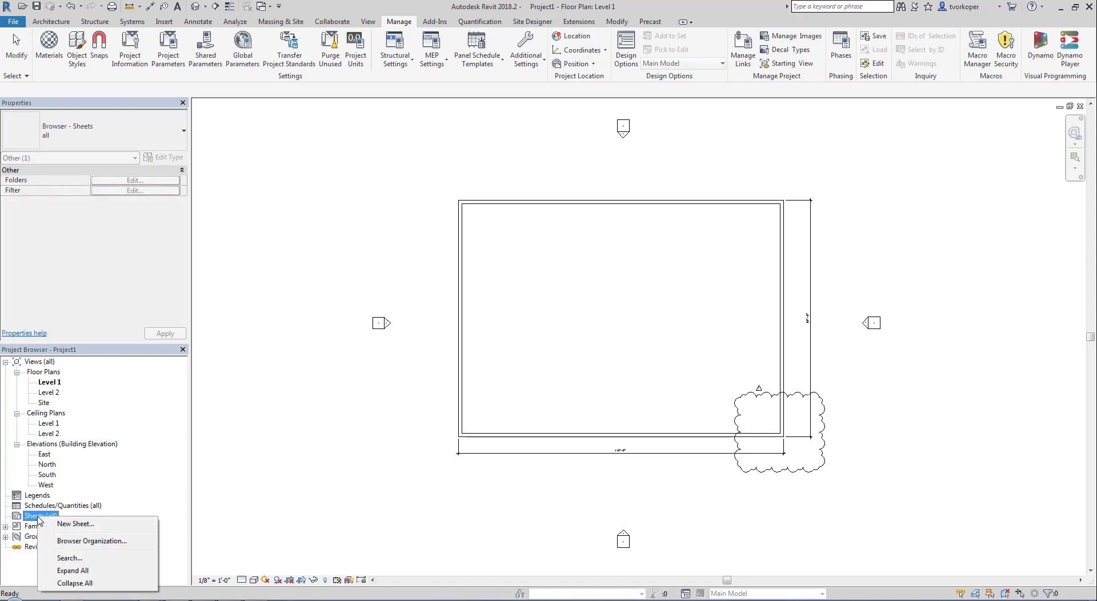
pyautogui.click(28, 381)
pyautogui.hotkey('ctrl', 'shift', 'd')
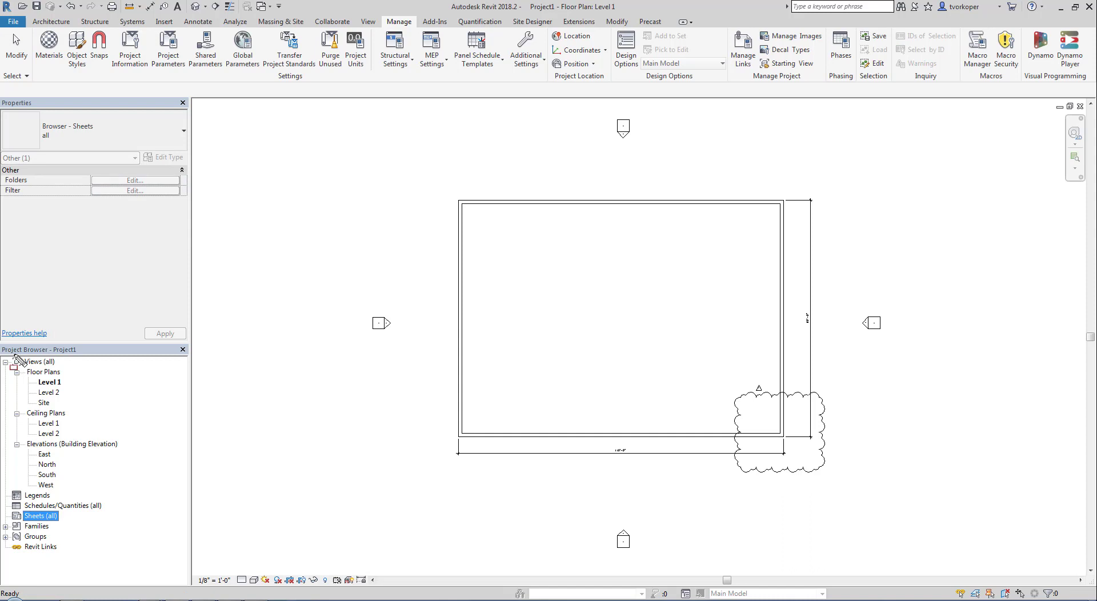
pyautogui.moveTo(7, 344); pyautogui.dragTo(195, 569)
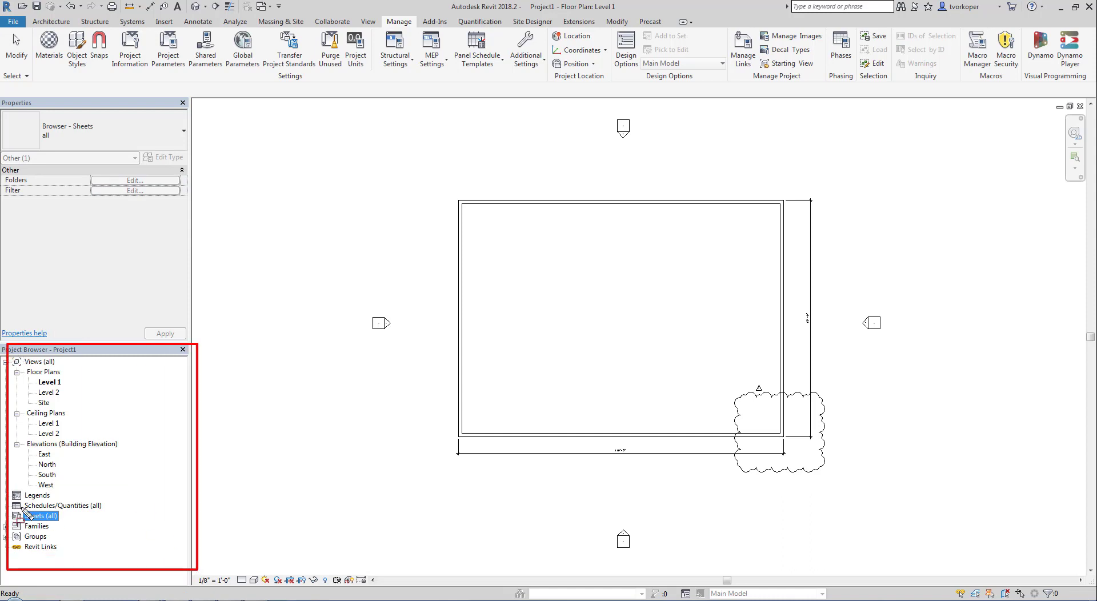
pyautogui.moveTo(20, 506); pyautogui.dragTo(65, 524)
pyautogui.press('Escape')
# Step: Create a new sheet using the E1 30 x 42 Horizontal titleblock
pyautogui.rightClick(42, 517)
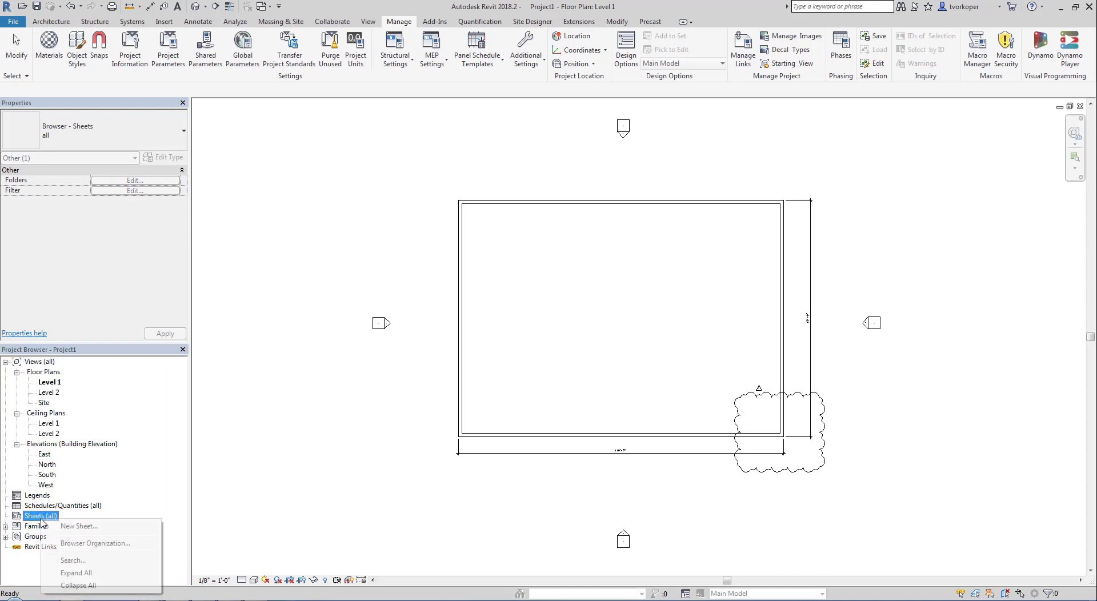
pyautogui.click(75, 526)
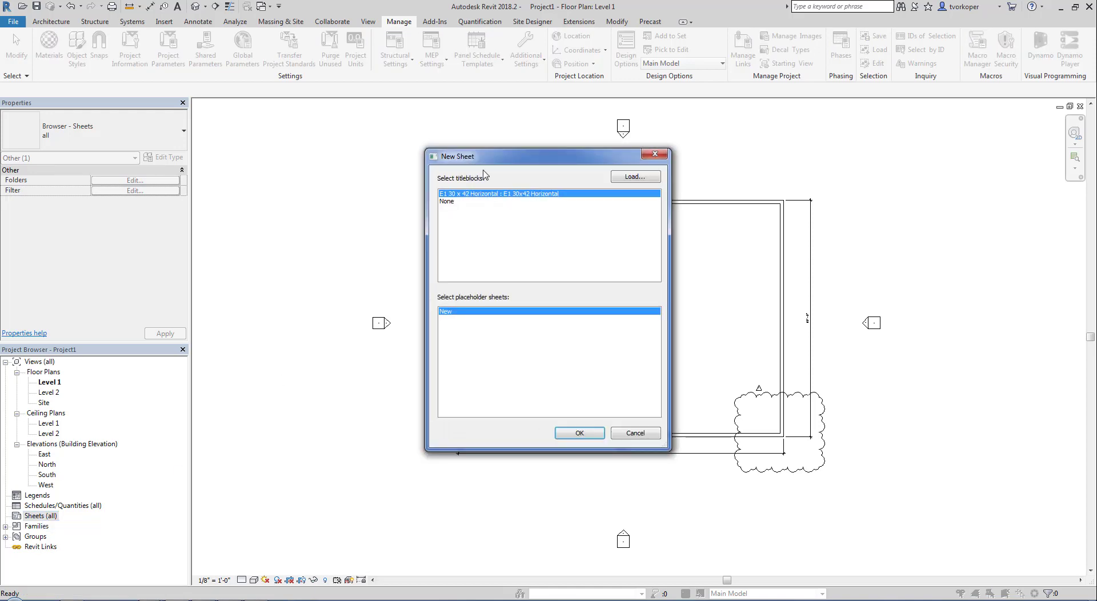
pyautogui.click(572, 433)
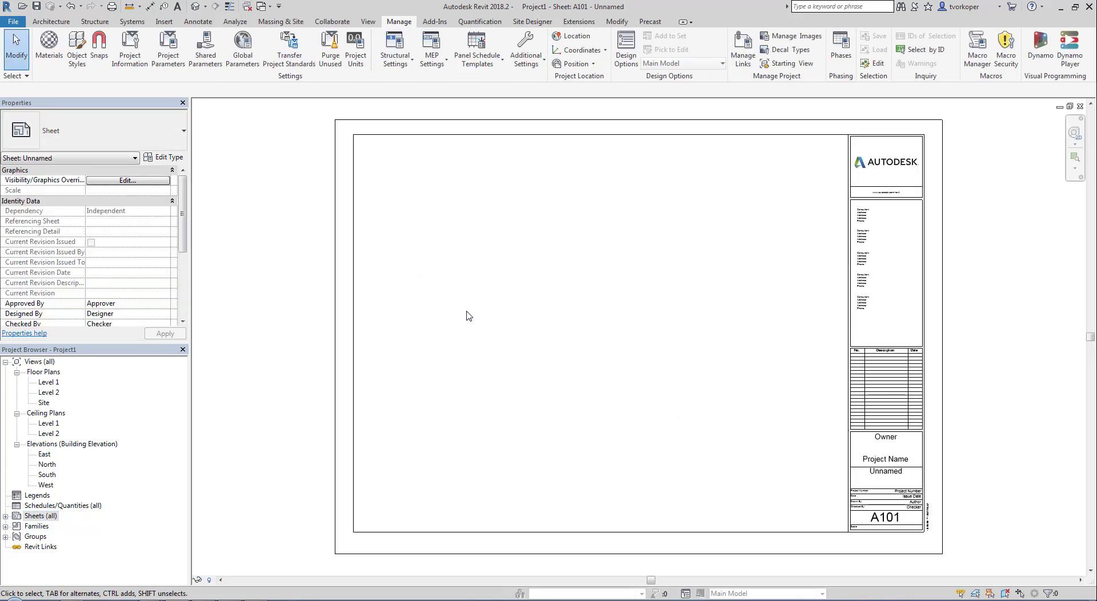
# Step: Place the Level 1 floor plan view on sheet A101, right of centre and clear of the title block
pyautogui.scroll(3, 688, 345)
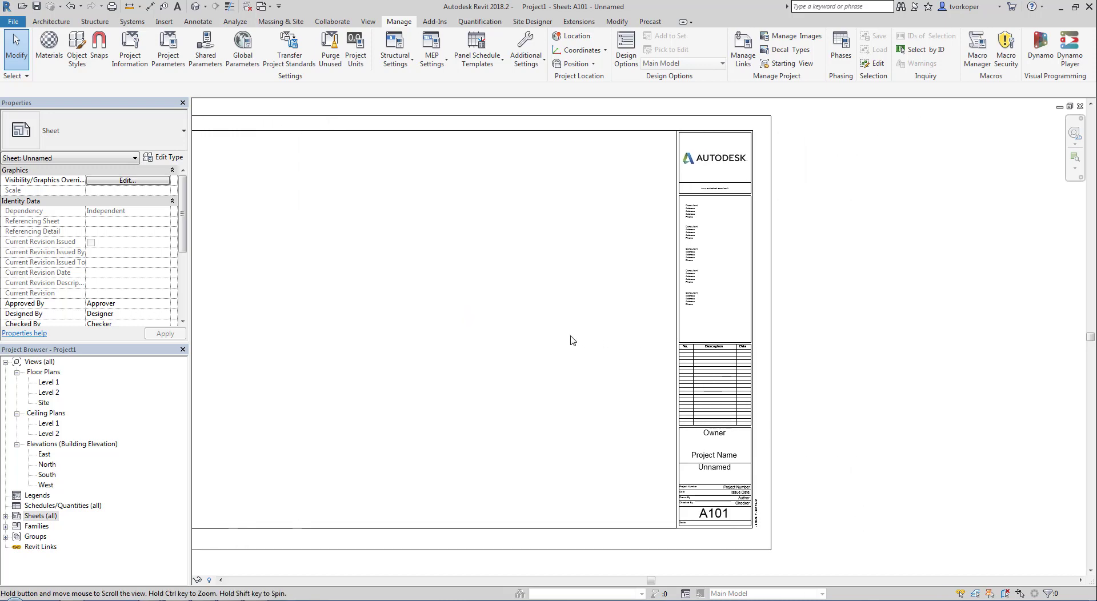
pyautogui.scroll(2, 806, 388)
pyautogui.scroll(3, 769, 385)
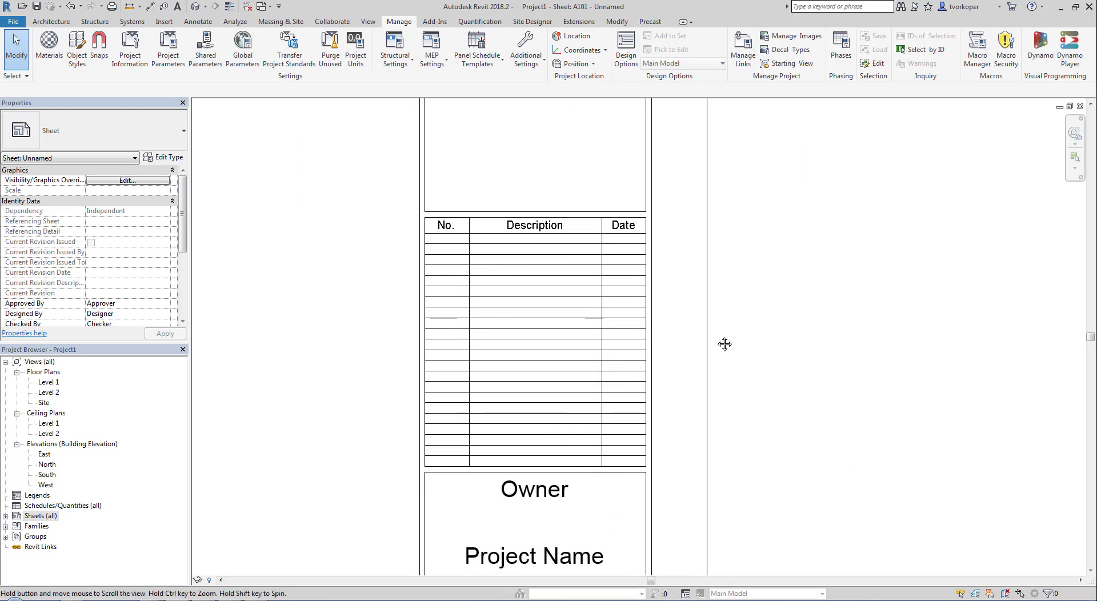
pyautogui.scroll(1, 536, 337)
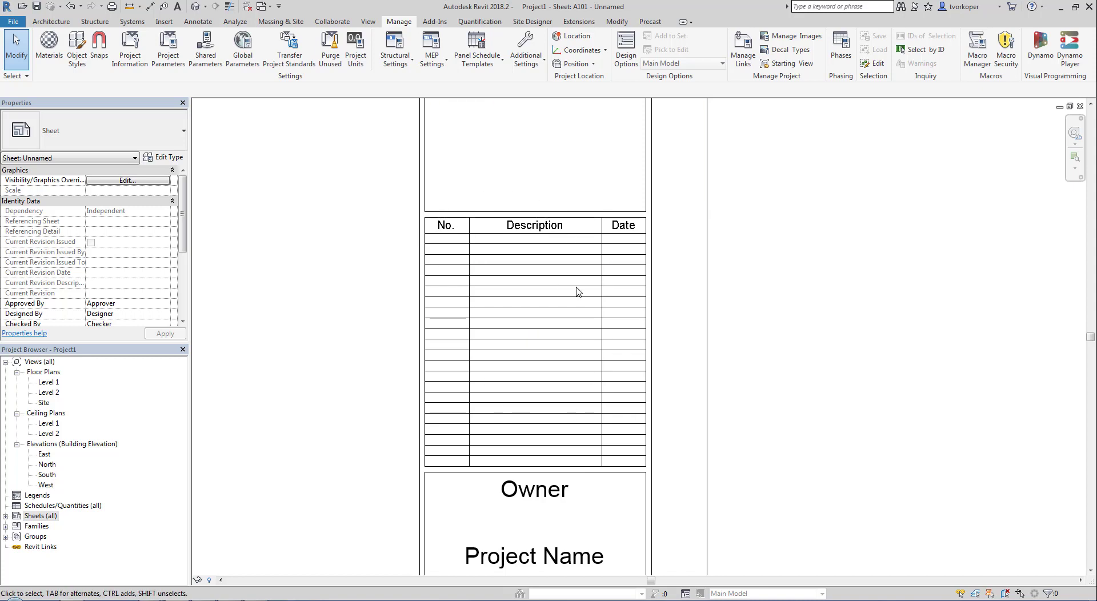
pyautogui.press('z')
pyautogui.press('f')
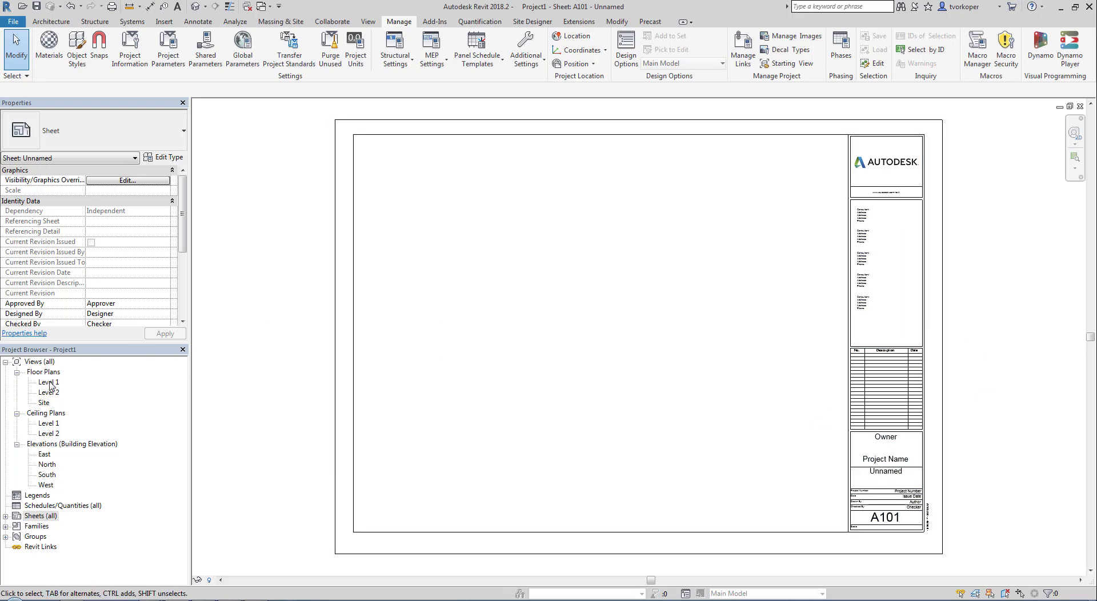
pyautogui.moveTo(50, 384); pyautogui.dragTo(571, 368)
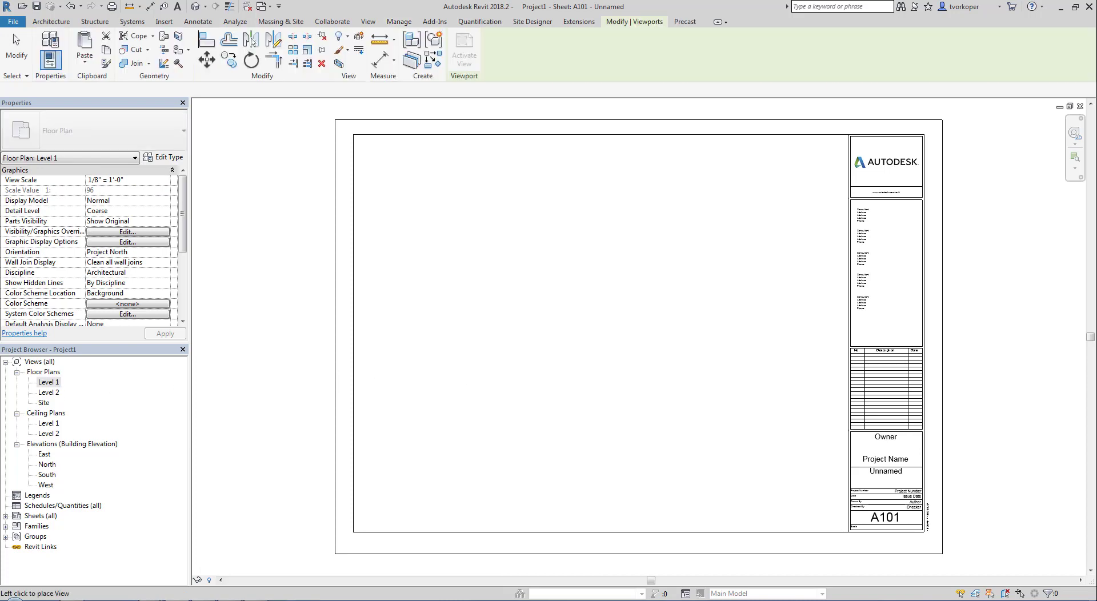
pyautogui.click(677, 385)
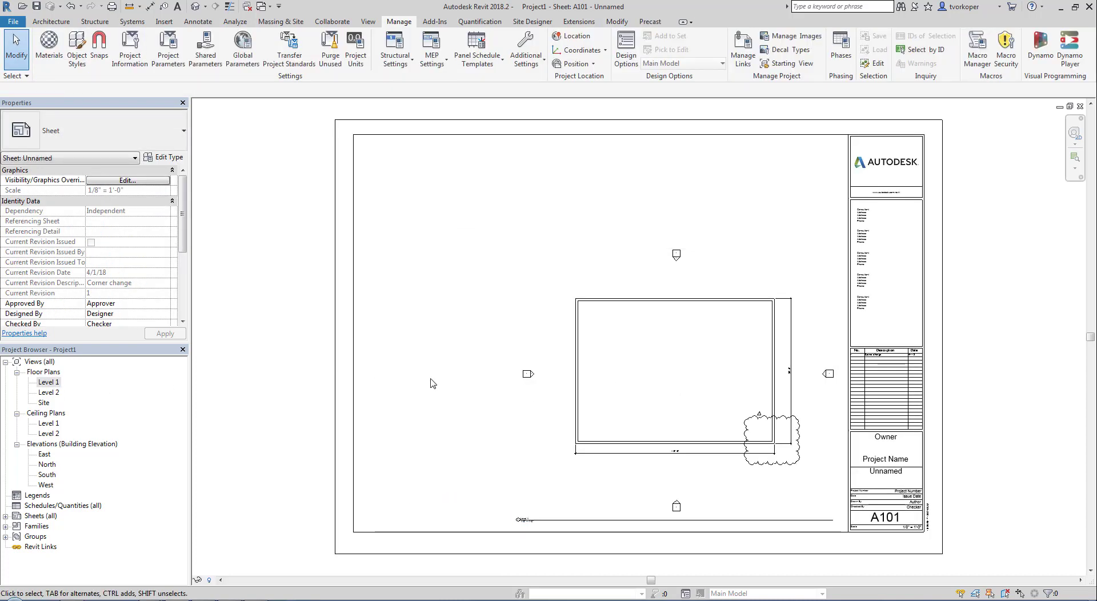
# Step: Examine the revision schedule in the sheet's title block alongside the tagged revision cloud
pyautogui.moveTo(659, 391); pyautogui.dragTo(387, 364, button='middle')
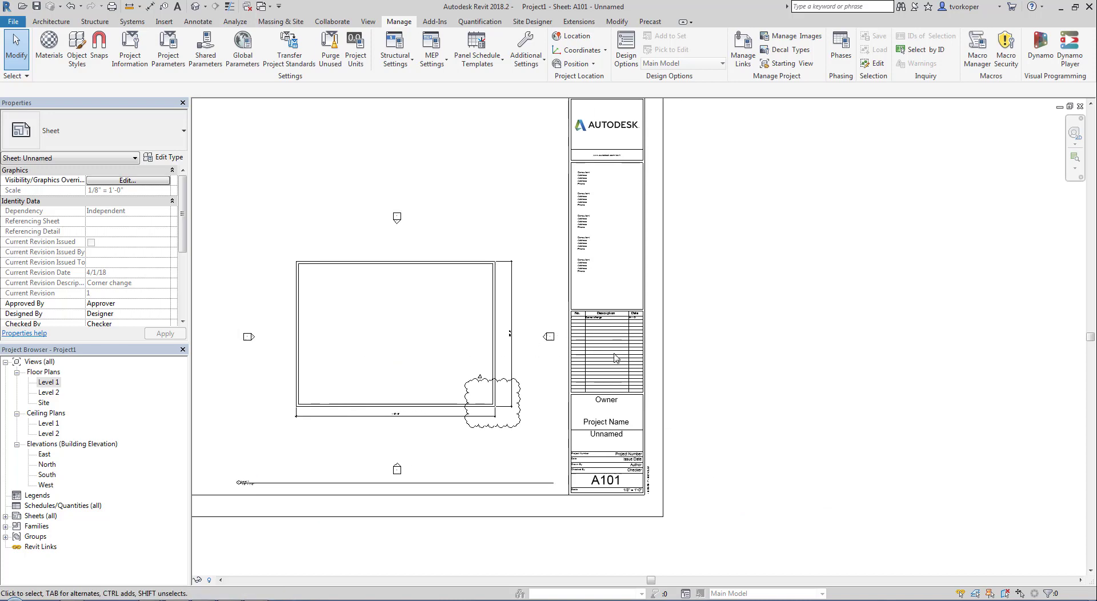
pyautogui.scroll(5, 616, 358)
pyautogui.moveTo(656, 314); pyautogui.dragTo(770, 241, button='middle')
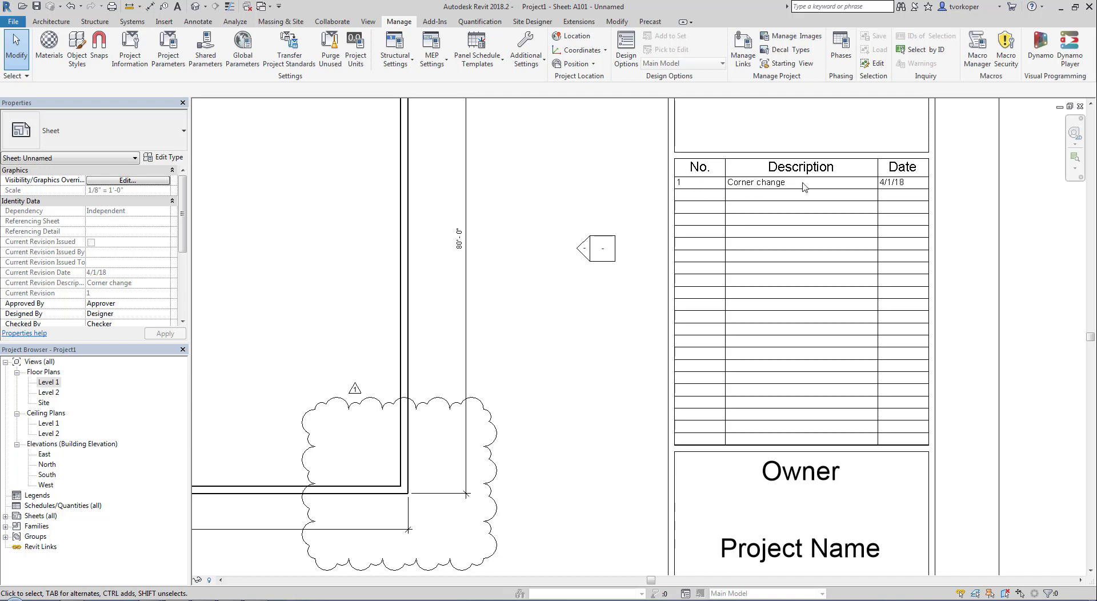
pyautogui.middleClick(788, 249)
pyautogui.middleClick(789, 249)
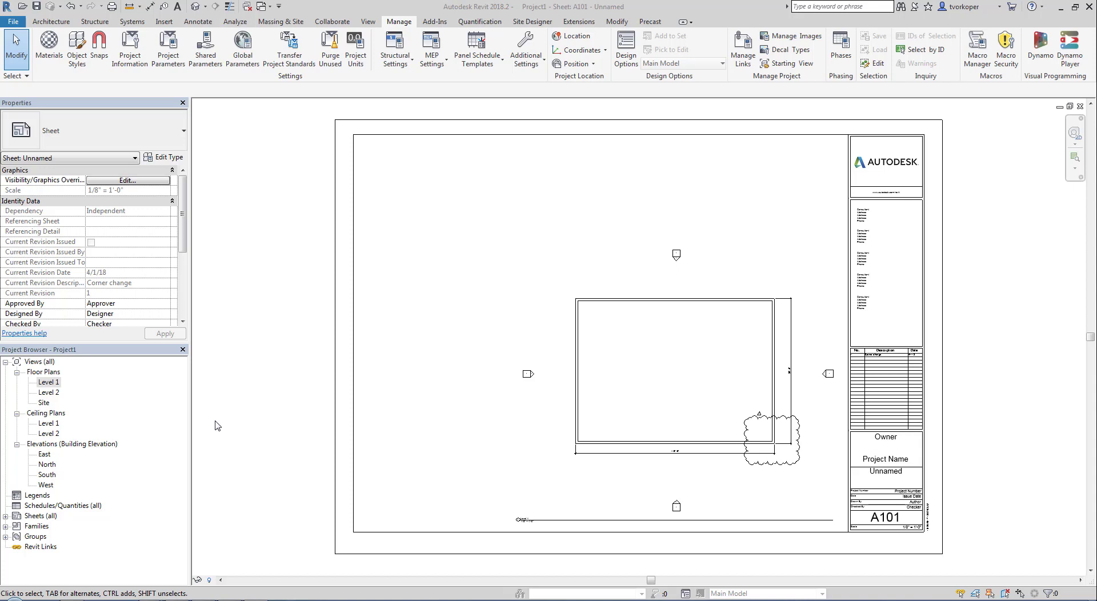
# Step: Open the Level 1 floor plan and place four Single-Flush 36" x 84" doors spaced along the upper wall
pyautogui.doubleClick(49, 382)
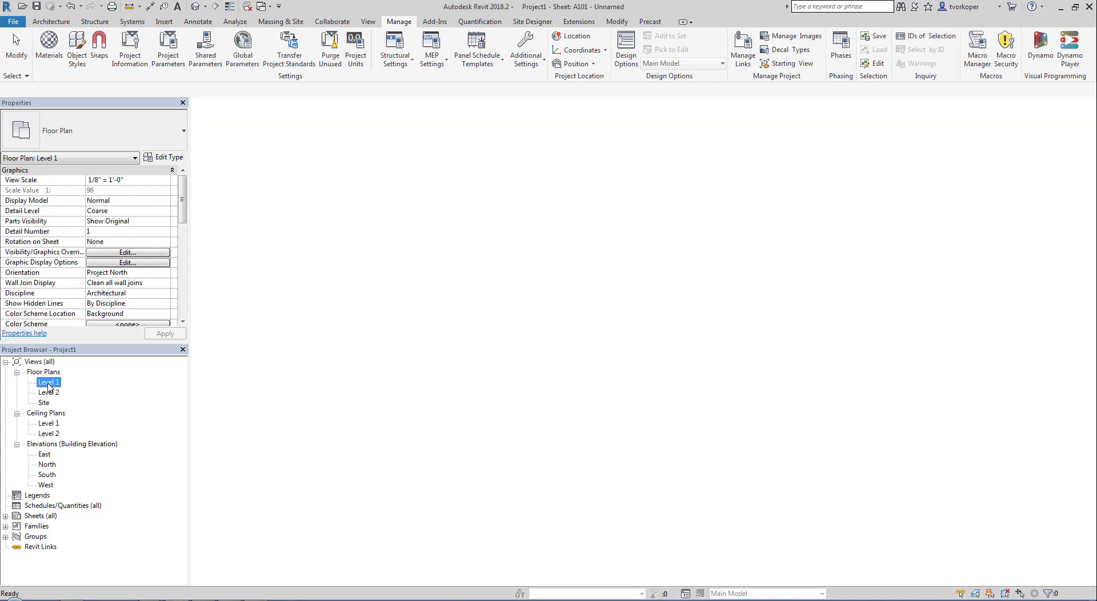
pyautogui.moveTo(637, 312); pyautogui.dragTo(557, 354, button='middle')
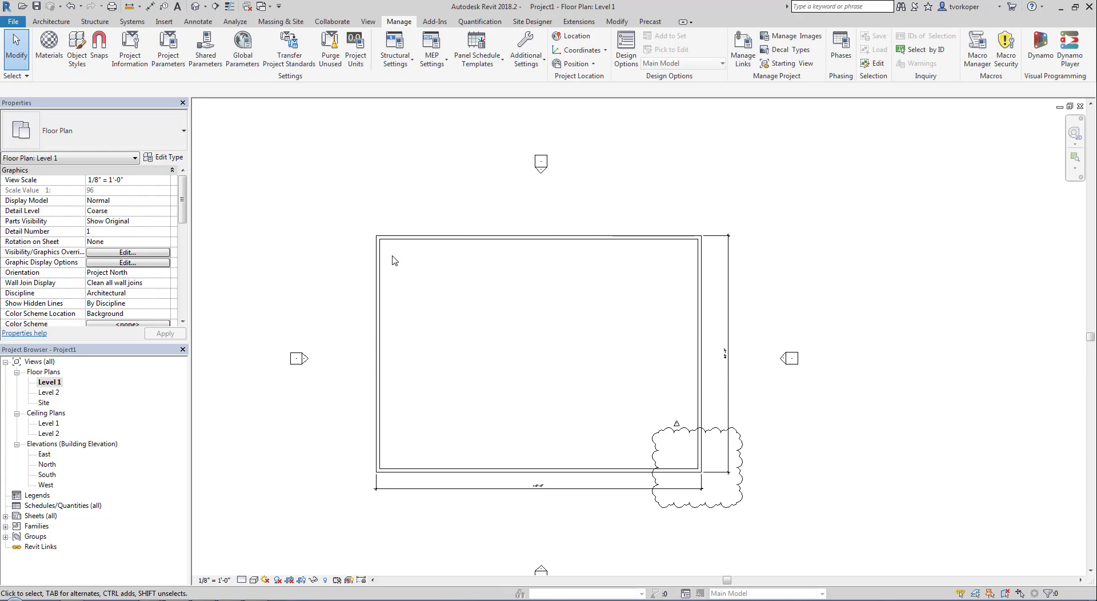
pyautogui.press('d')
pyautogui.press('r')
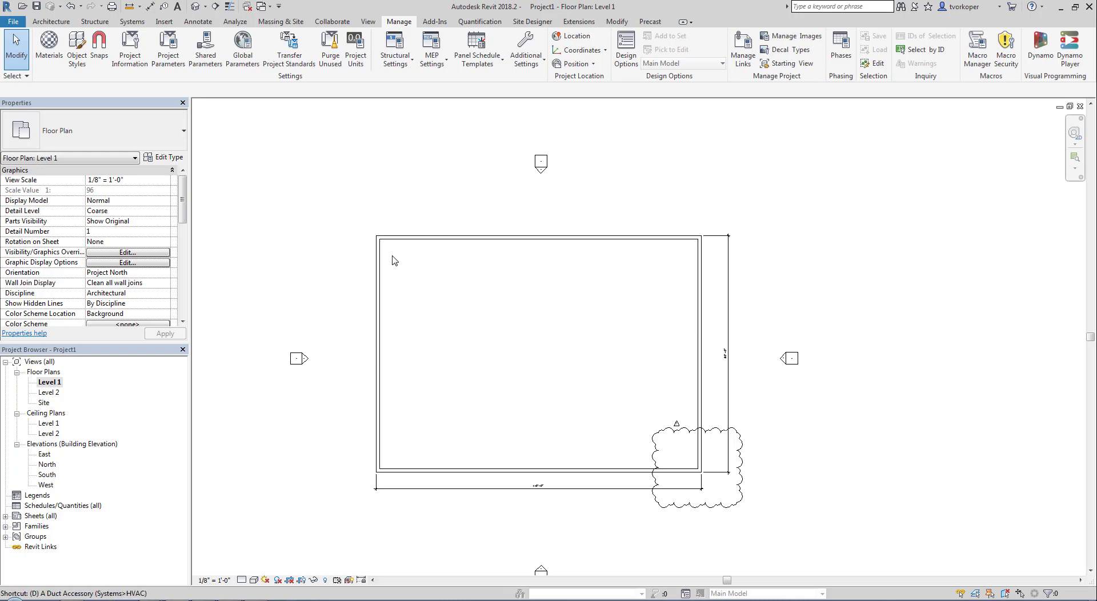
pyautogui.click(418, 233)
pyautogui.click(482, 233)
pyautogui.click(559, 234)
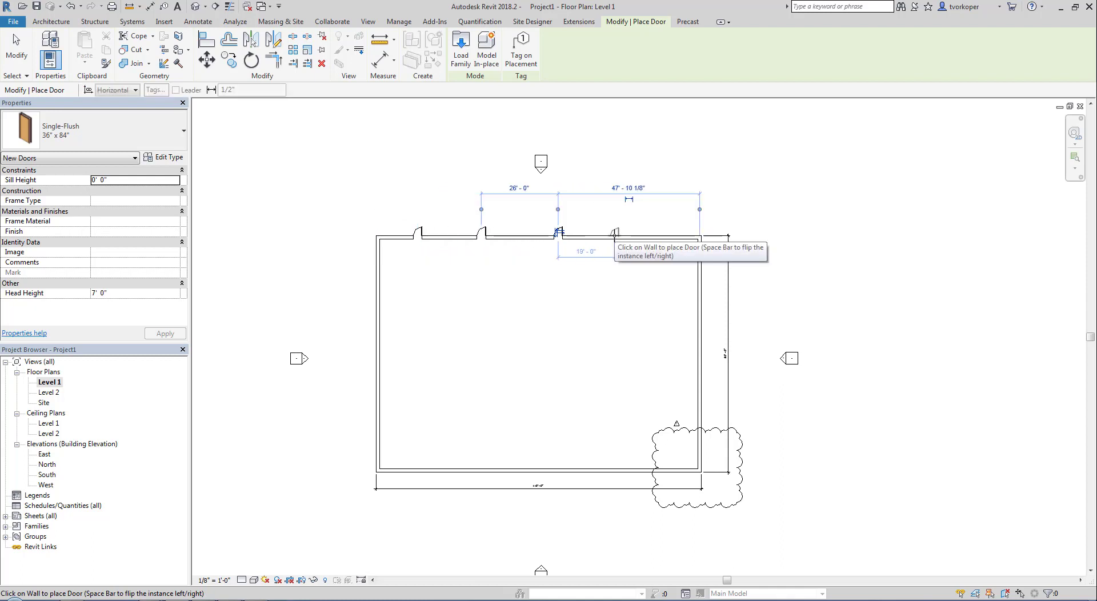
pyautogui.click(615, 232)
# Step: Place four Single-Flush 30" x 84" doors spaced along the lower wall of the plan
pyautogui.click(57, 130)
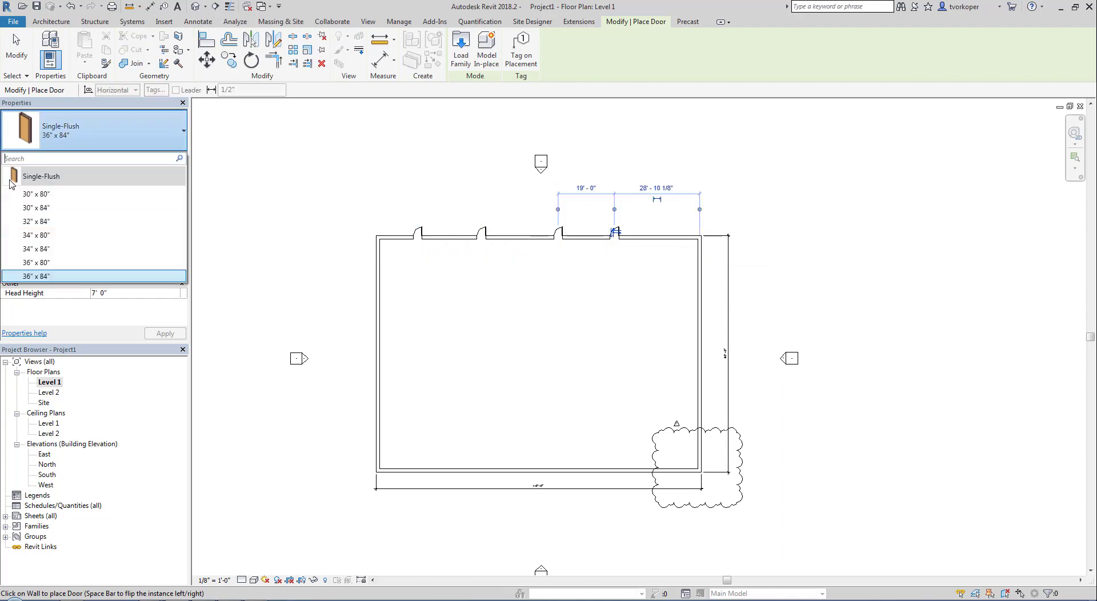
pyautogui.click(24, 210)
pyautogui.click(423, 465)
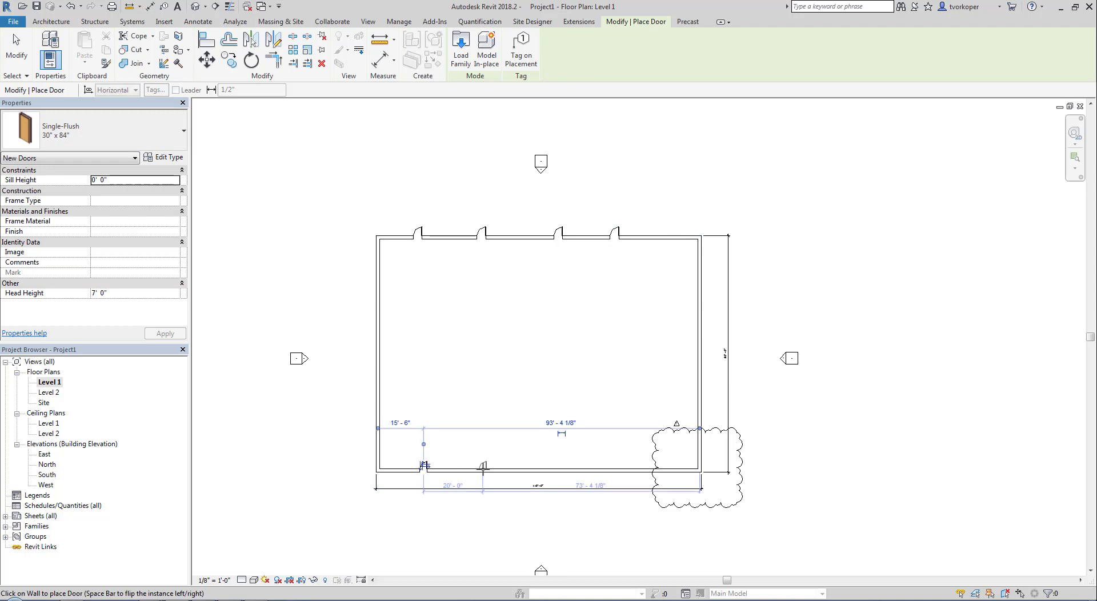
pyautogui.click(490, 466)
pyautogui.click(579, 465)
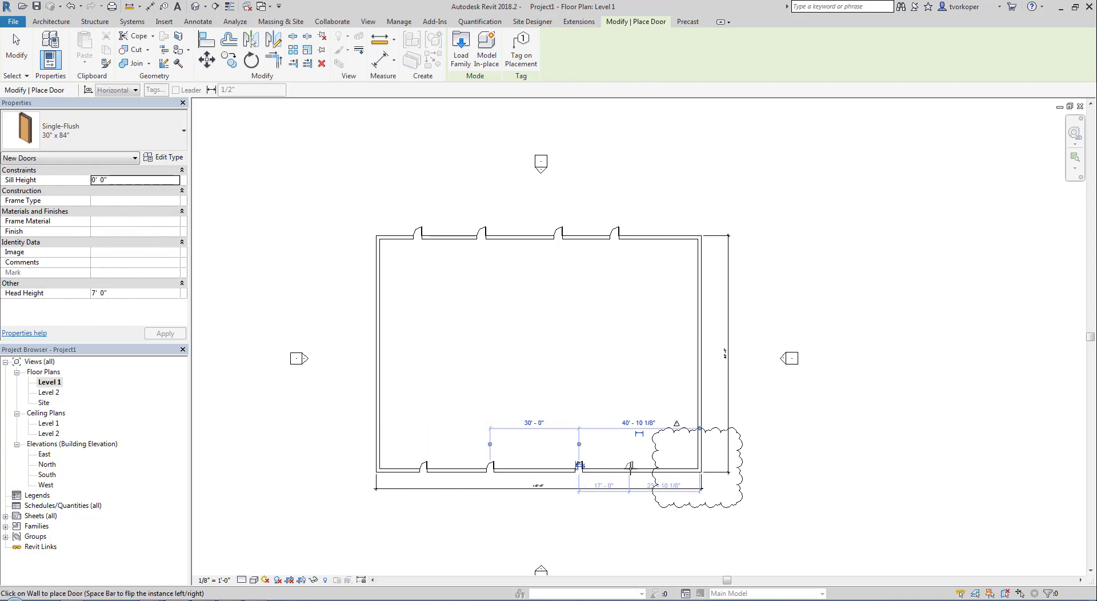
pyautogui.click(629, 466)
pyautogui.press('Escape')
# Step: Try to load the Door-Curtain-Wall-Single-Glass family from the Doors library folder for door placement
pyautogui.click(399, 22)
pyautogui.press('d')
pyautogui.press('r')
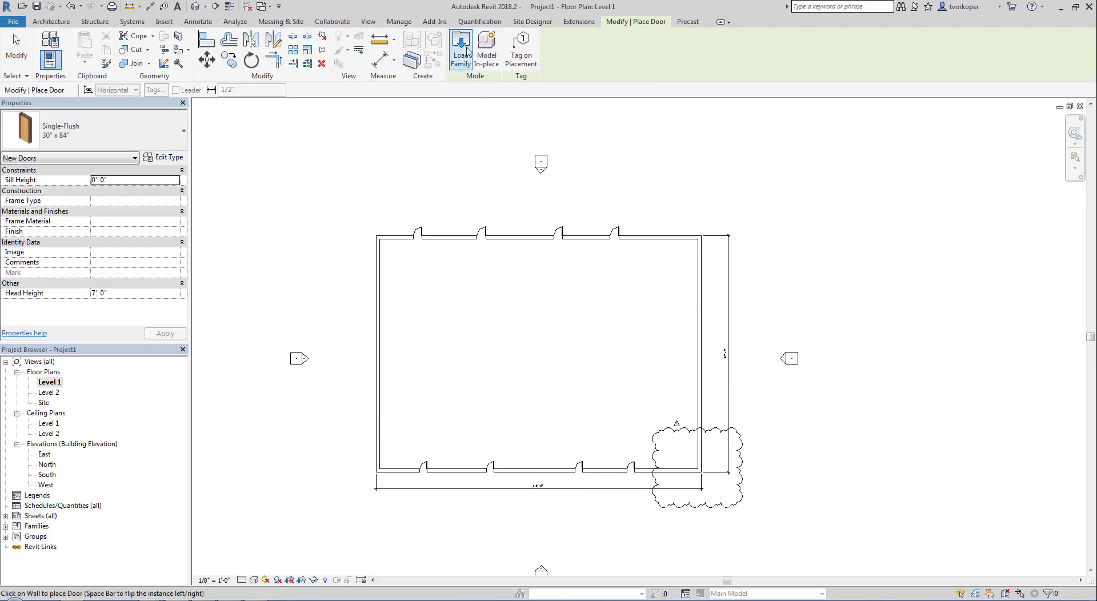
pyautogui.click(460, 46)
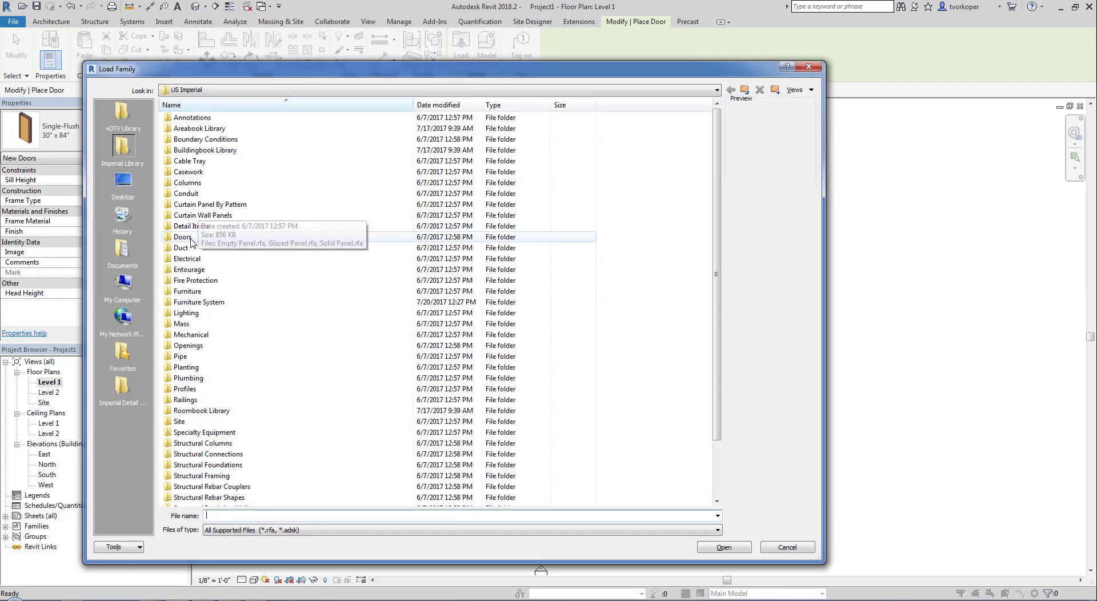
pyautogui.doubleClick(189, 237)
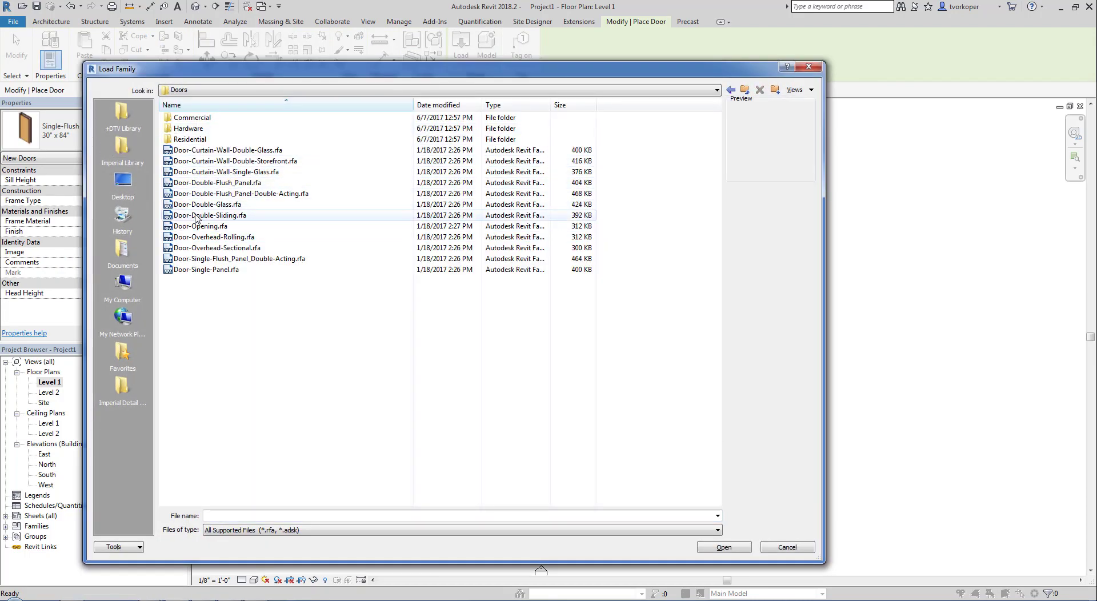
pyautogui.click(228, 172)
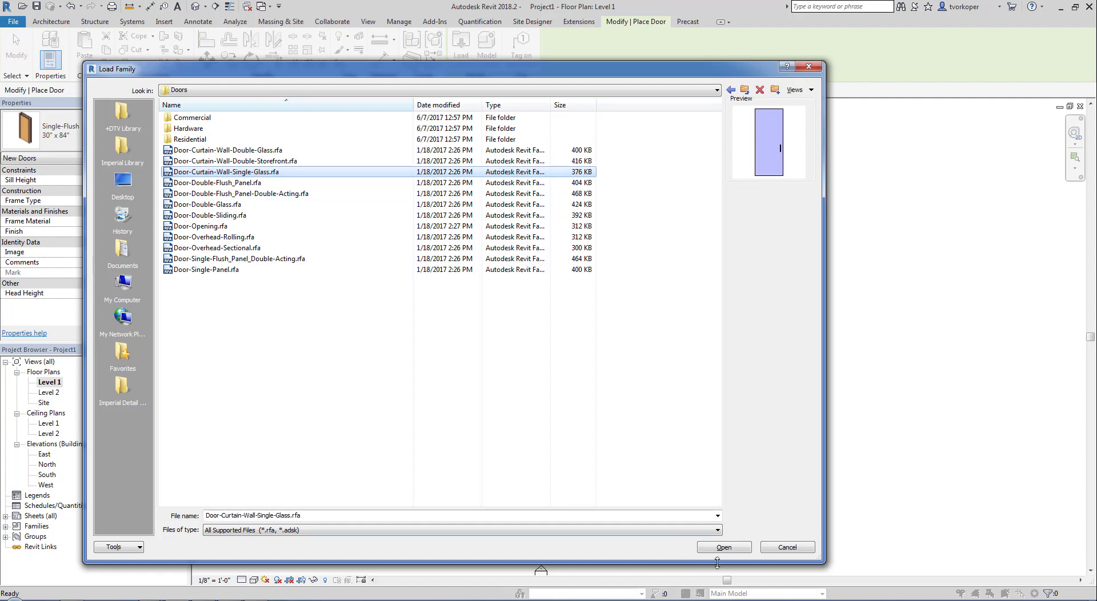
pyautogui.click(723, 548)
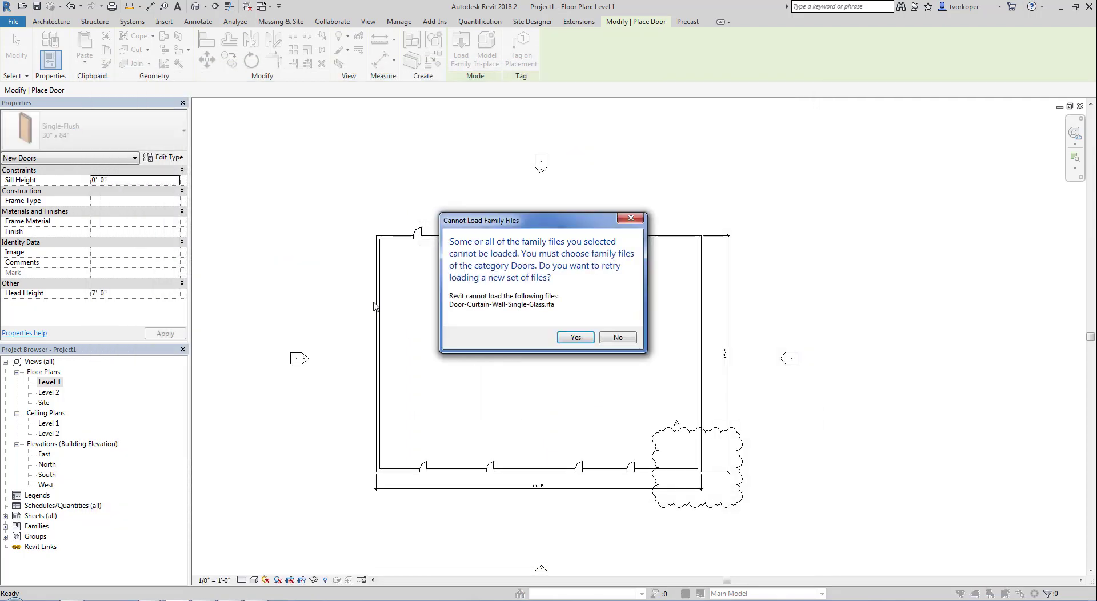
pyautogui.click(618, 337)
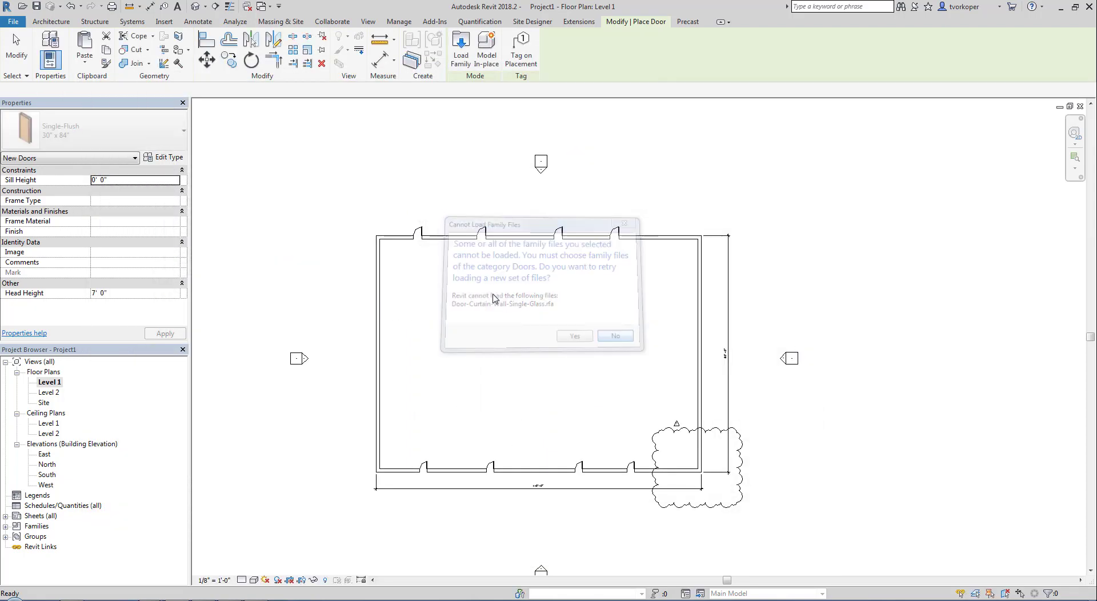
# Step: Load the Door-Double-Glass family with its 68" x 84" and 72" x 80" types for door placement
pyautogui.press('d')
pyautogui.press('r')
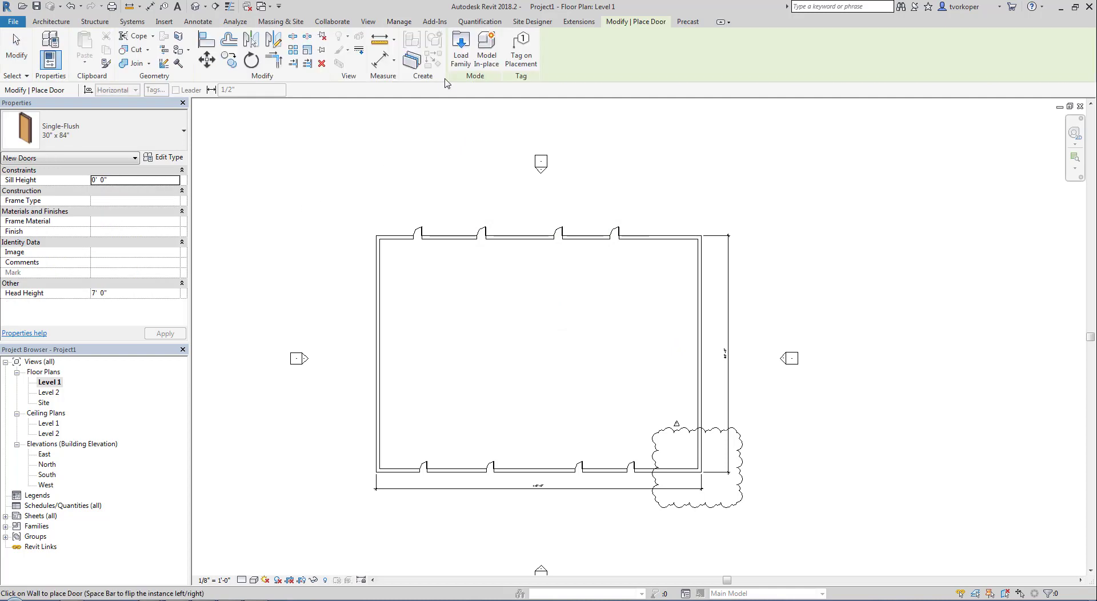
pyautogui.click(200, 206)
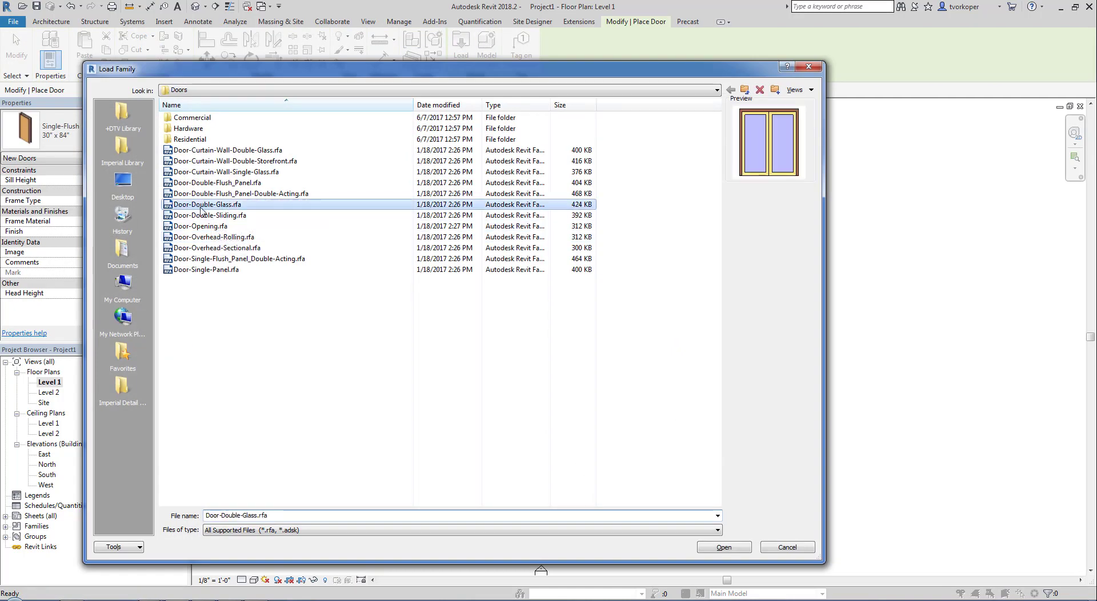
pyautogui.click(723, 547)
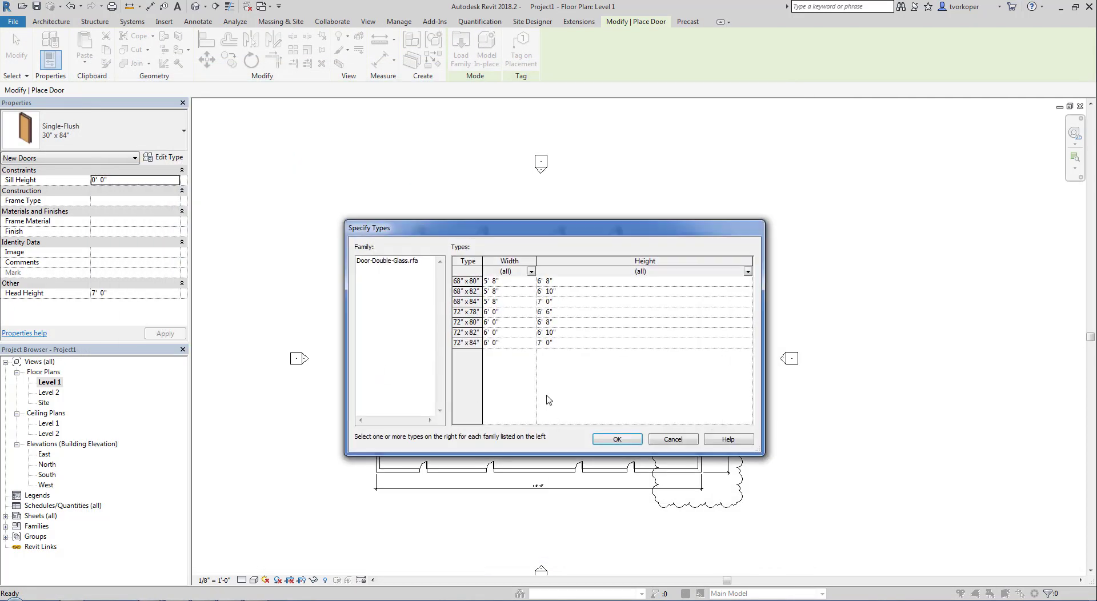
pyautogui.click(472, 322)
pyautogui.keyDown('ctrl'); pyautogui.click(465, 312); pyautogui.keyUp('ctrl')
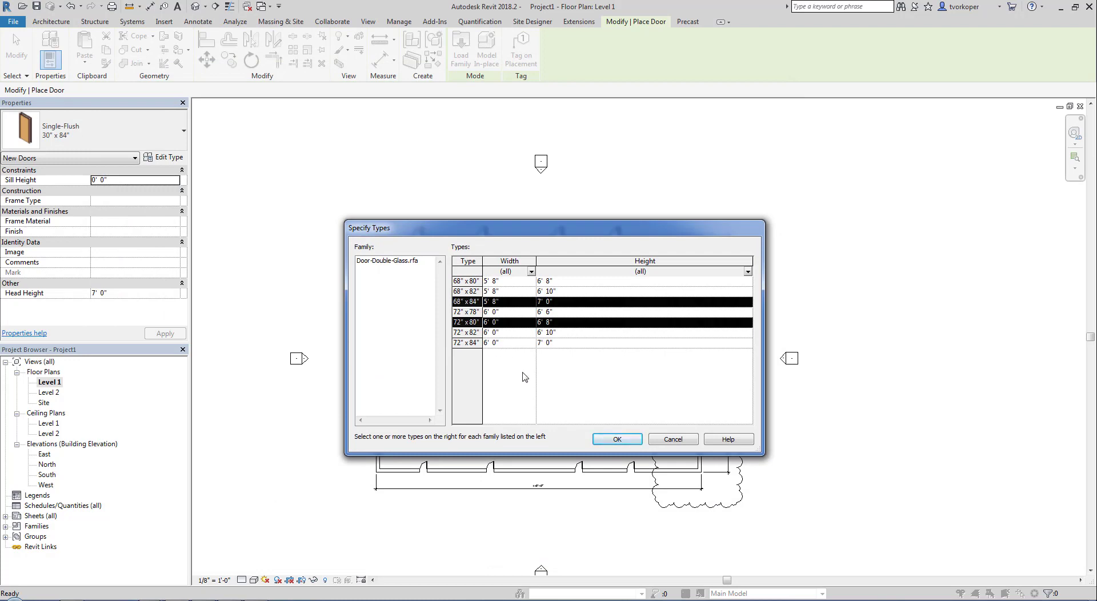
pyautogui.click(607, 439)
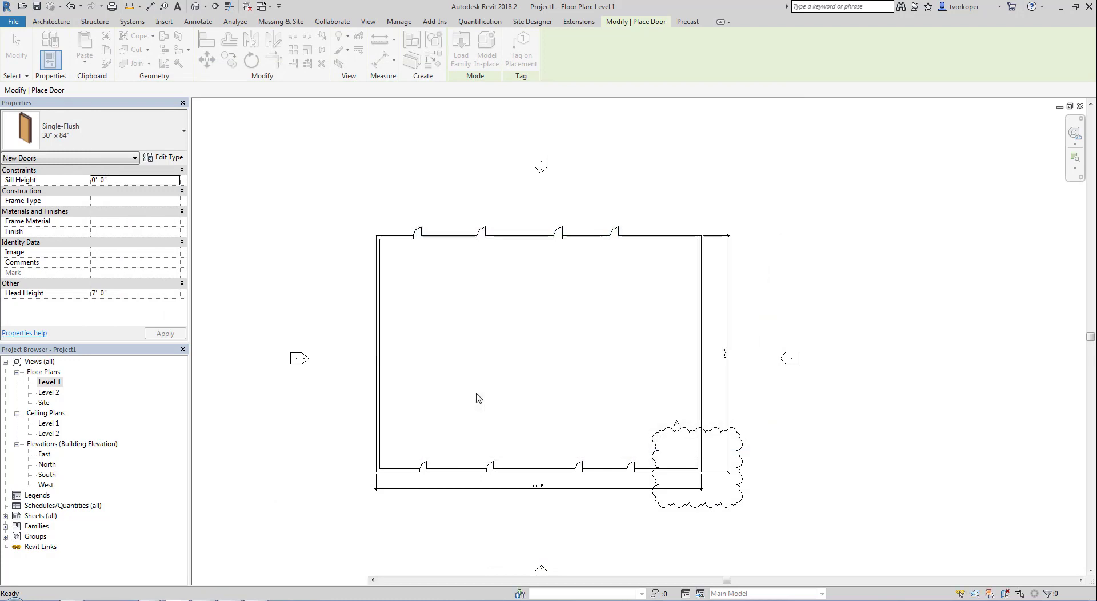
# Step: Place Door-Double-Glass 68" x 84" doors in the plan's side walls, two in the left wall and two in the right
pyautogui.click(370, 298)
pyautogui.click(372, 387)
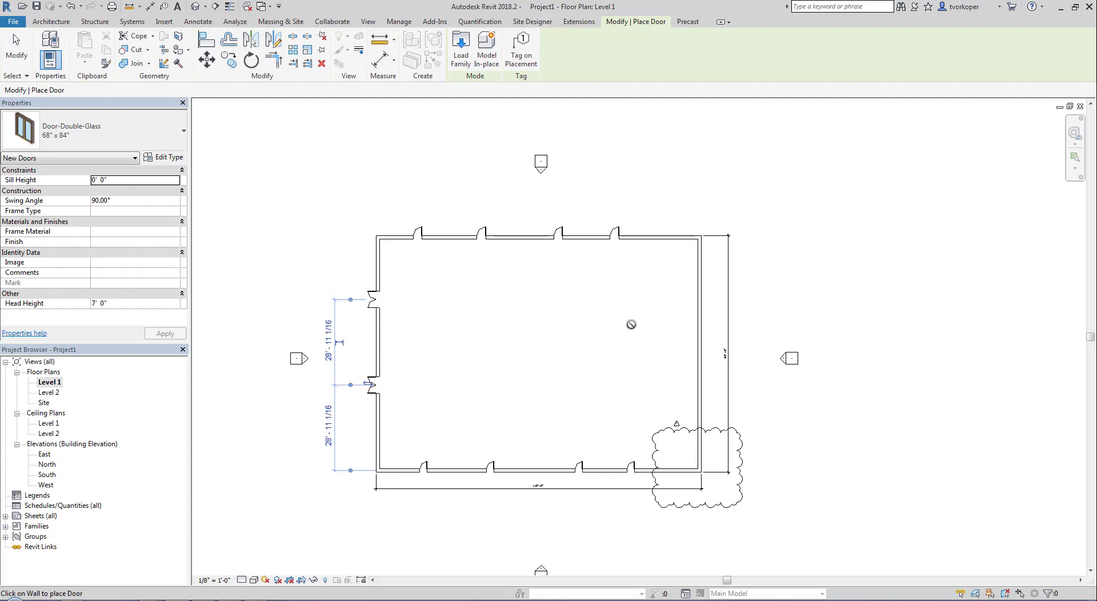
pyautogui.click(693, 316)
pyautogui.click(695, 364)
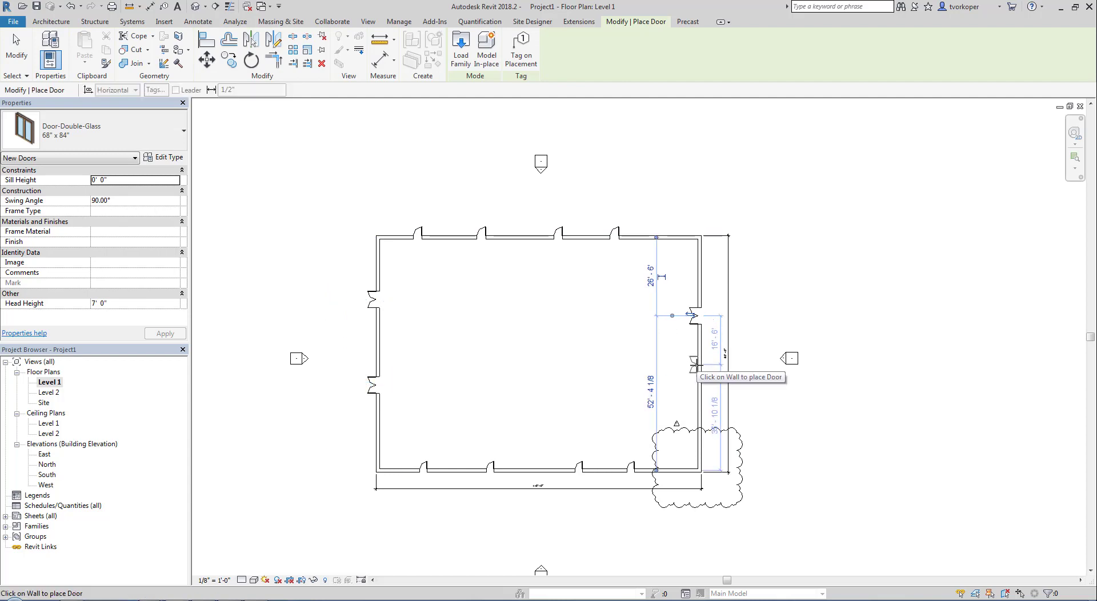
pyautogui.press('Escape')
pyautogui.press('Escape')
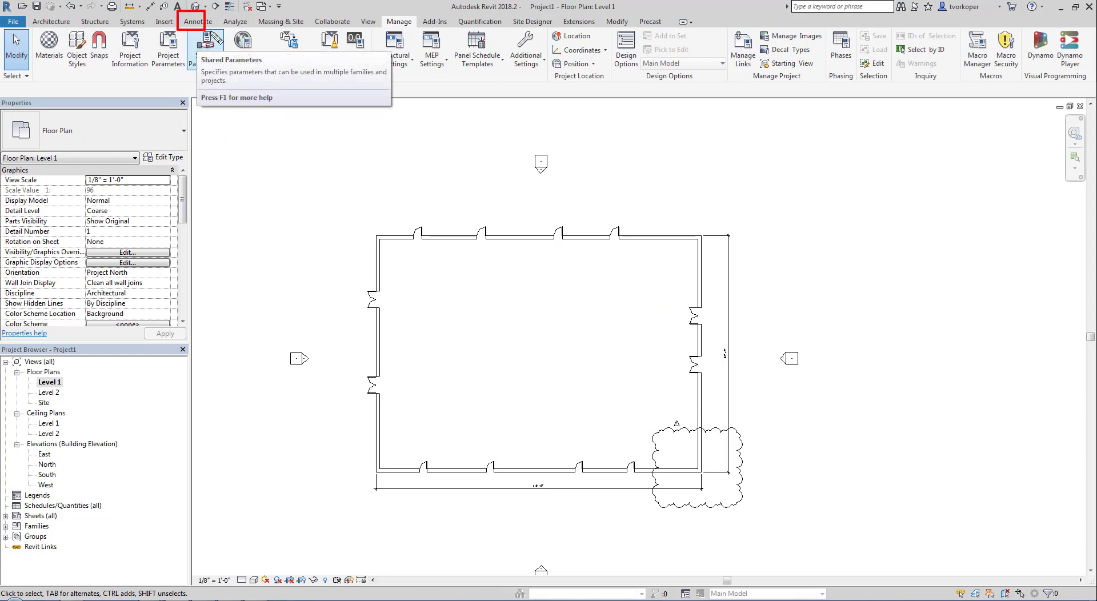
# Step: Tag all untagged doors in the Level 1 floor plan with the Door Tag, without leaders
pyautogui.click(198, 21)
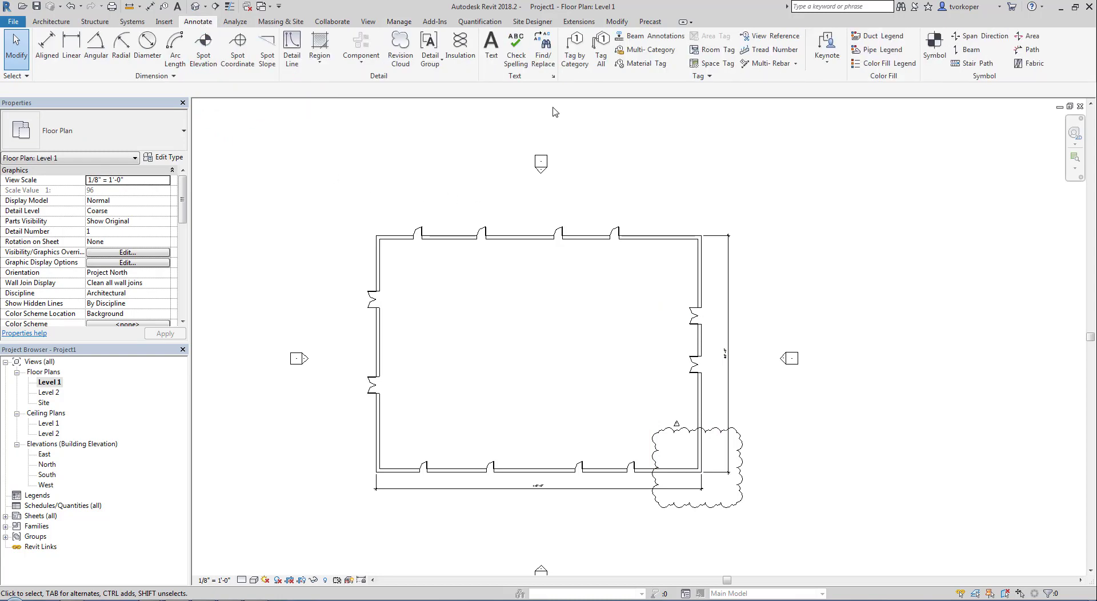
pyautogui.click(600, 48)
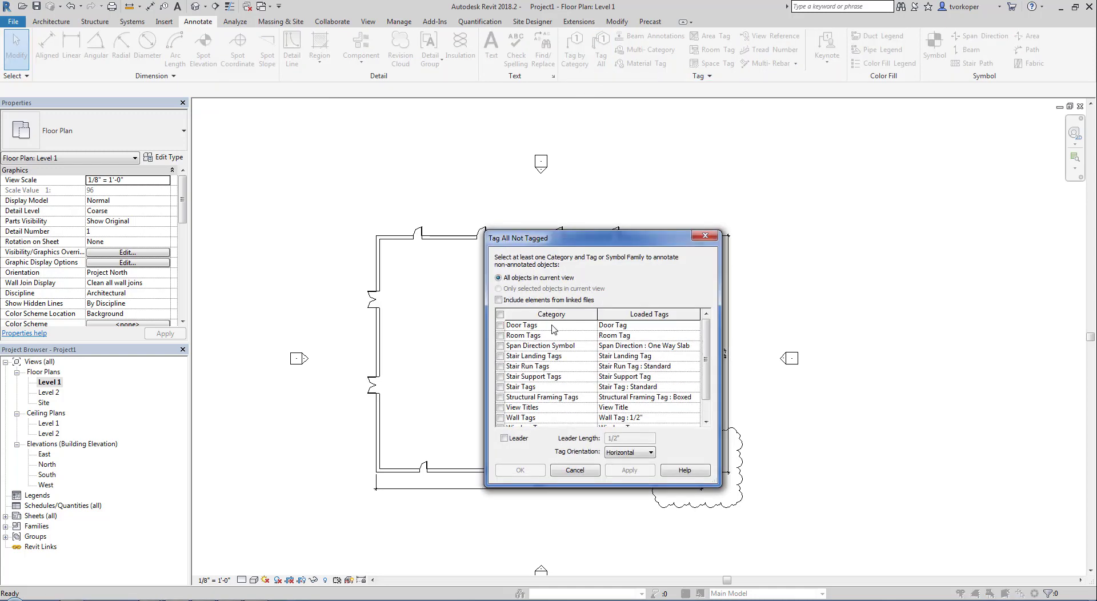
pyautogui.click(501, 325)
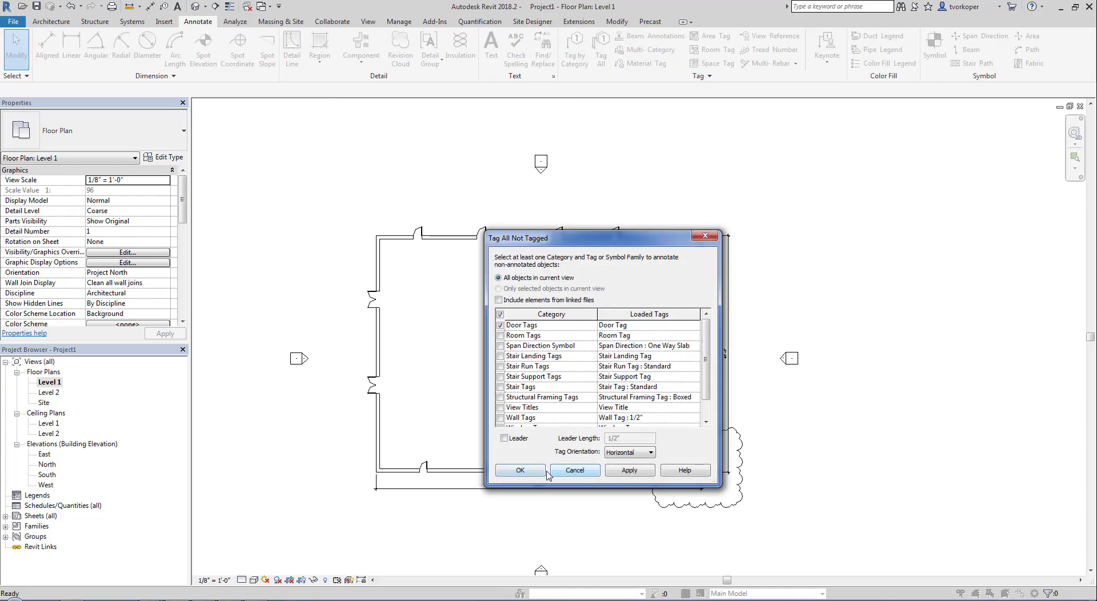
pyautogui.click(521, 470)
pyautogui.scroll(2, 437, 250)
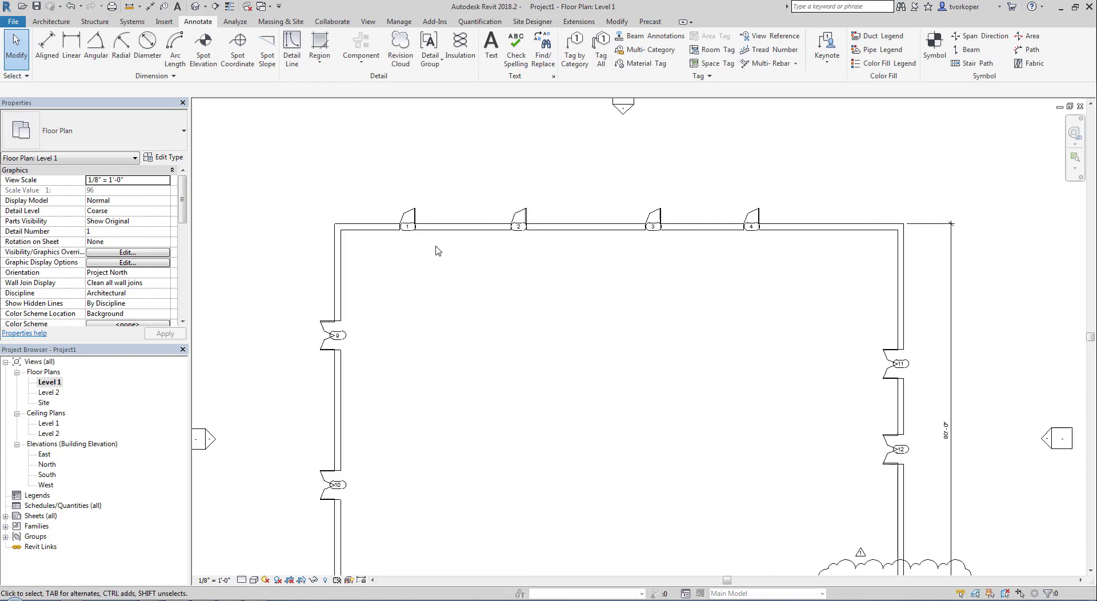
pyautogui.scroll(1, 437, 250)
pyautogui.scroll(-3, 581, 385)
pyautogui.moveTo(581, 385); pyautogui.dragTo(496, 311, button='middle')
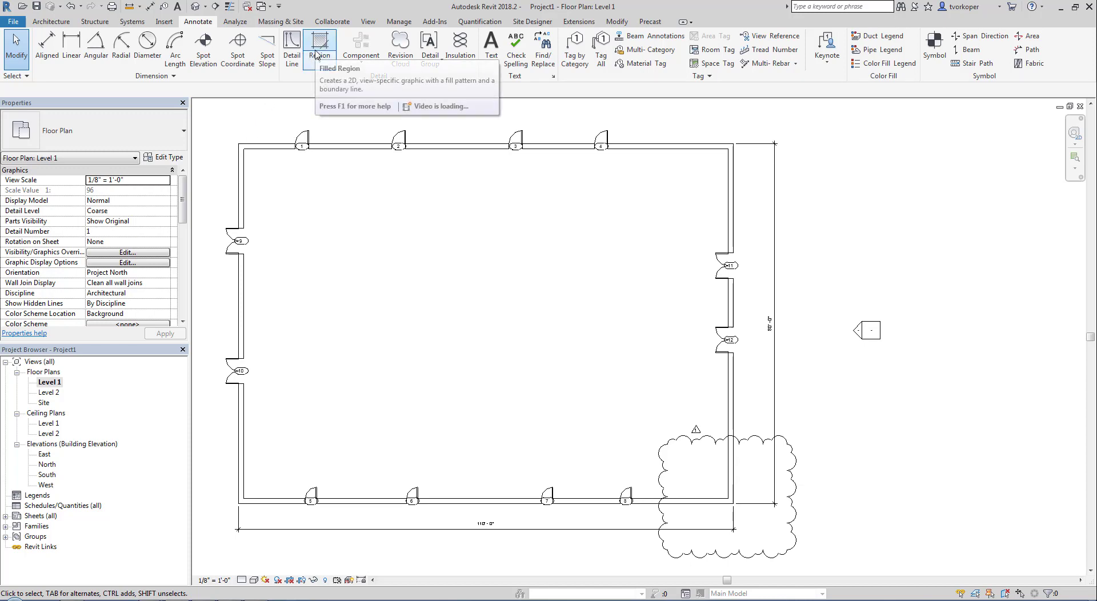
# Step: Create a new Door Schedule for the Doors category, scheduling building components in the New Construction phase
pyautogui.click(368, 22)
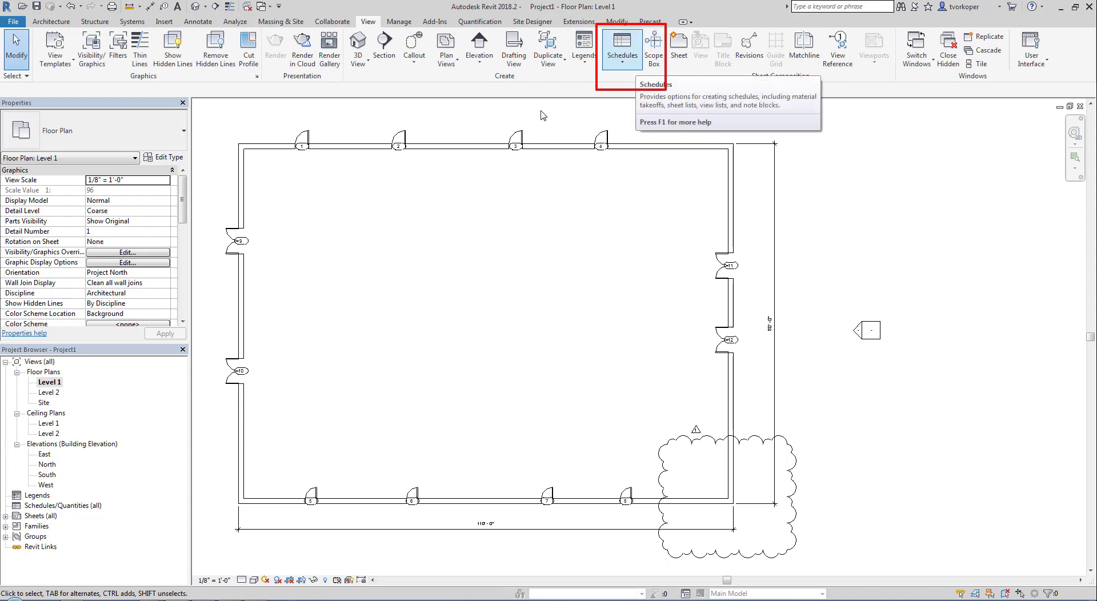
pyautogui.click(624, 67)
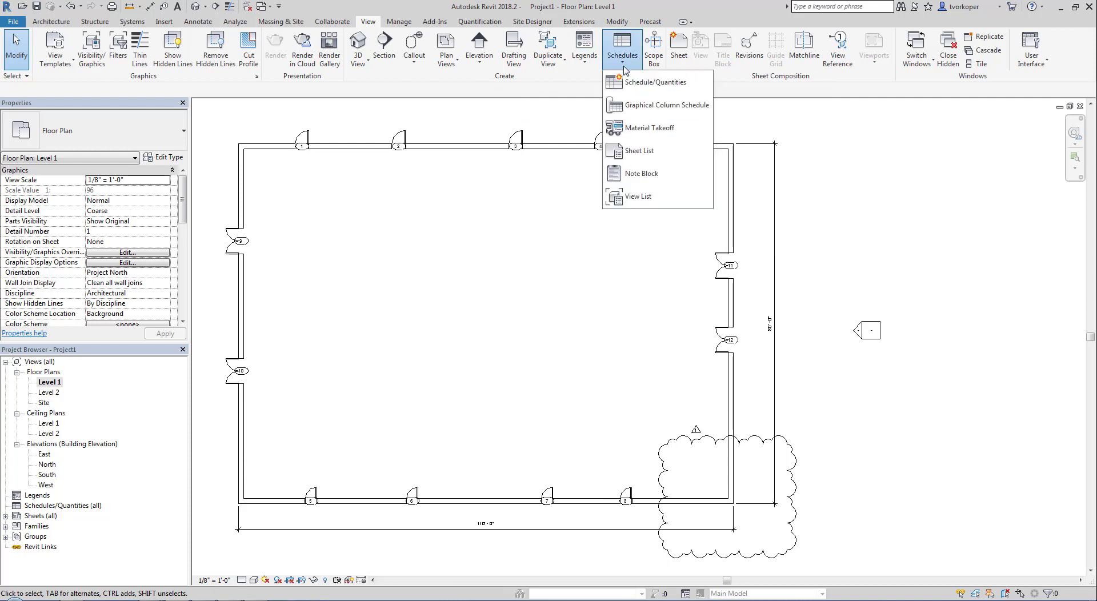
pyautogui.click(684, 84)
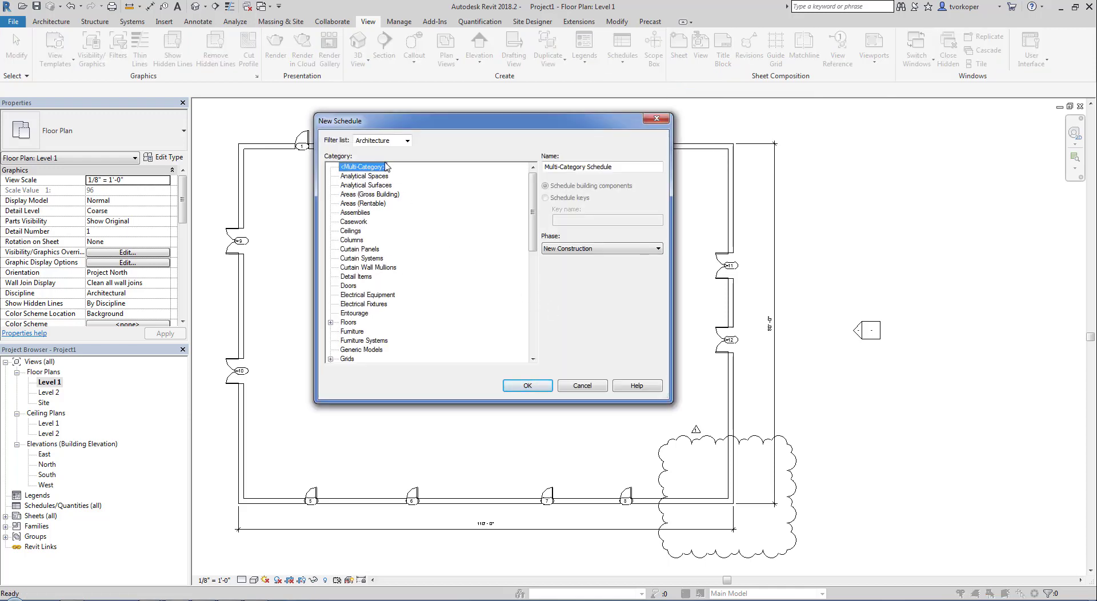
pyautogui.moveTo(532, 192); pyautogui.dragTo(532, 195)
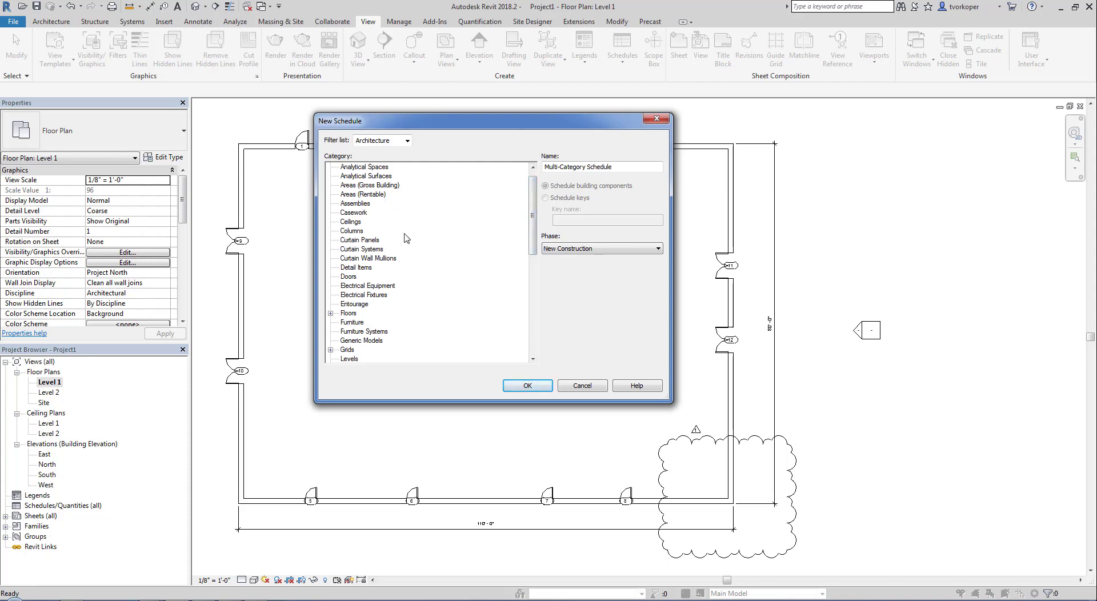
pyautogui.click(348, 277)
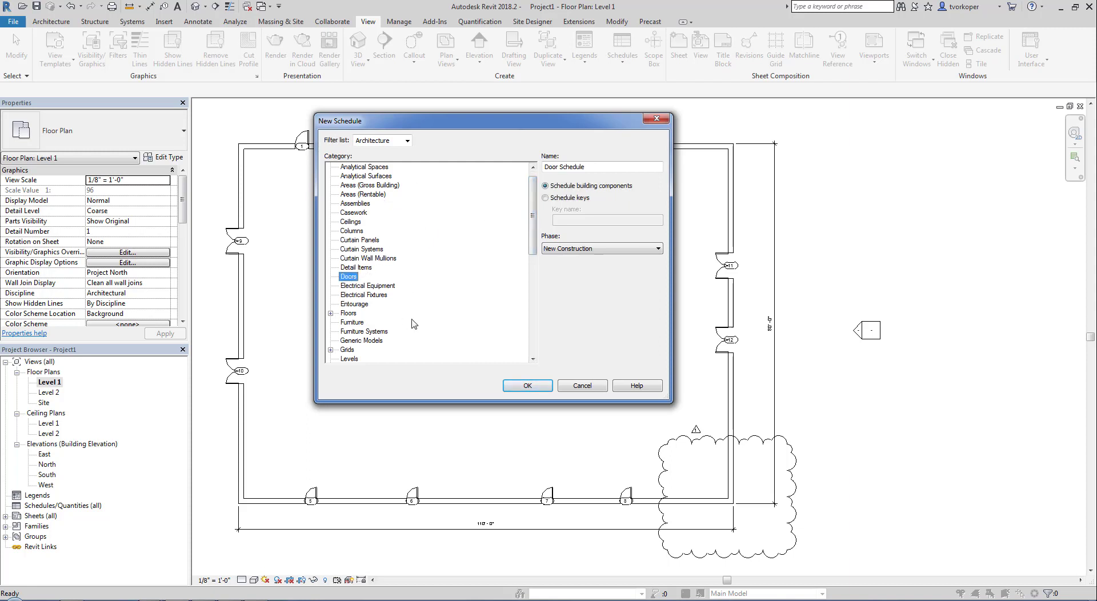
pyautogui.click(516, 387)
pyautogui.moveTo(413, 215); pyautogui.dragTo(351, 128)
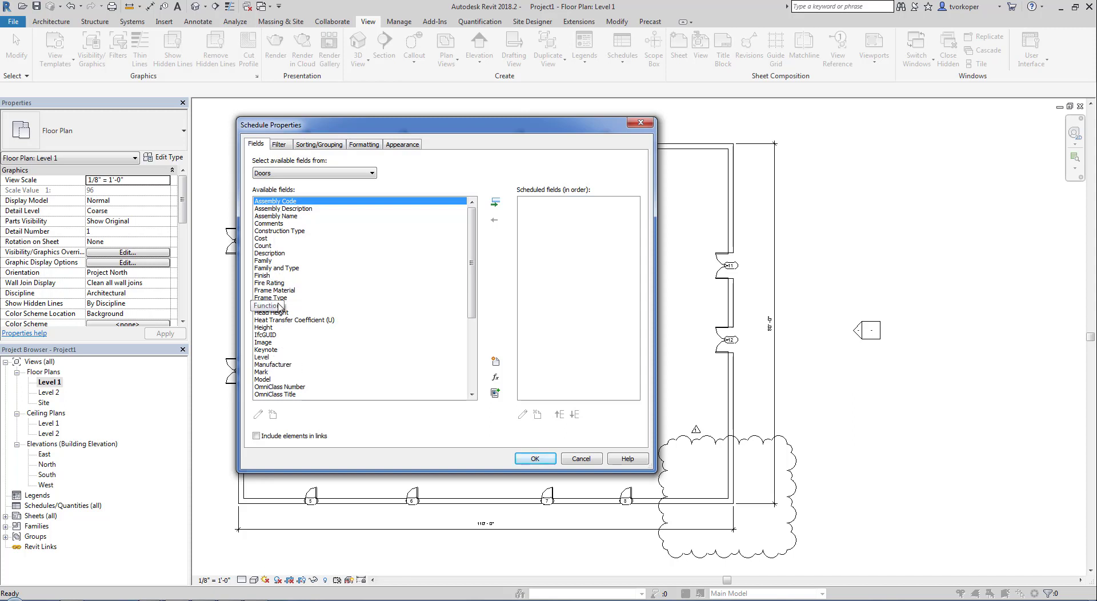
# Step: Add the Comments, Fire Rating, Family and Type, and Mark fields to the door schedule
pyautogui.click(269, 223)
pyautogui.click(495, 203)
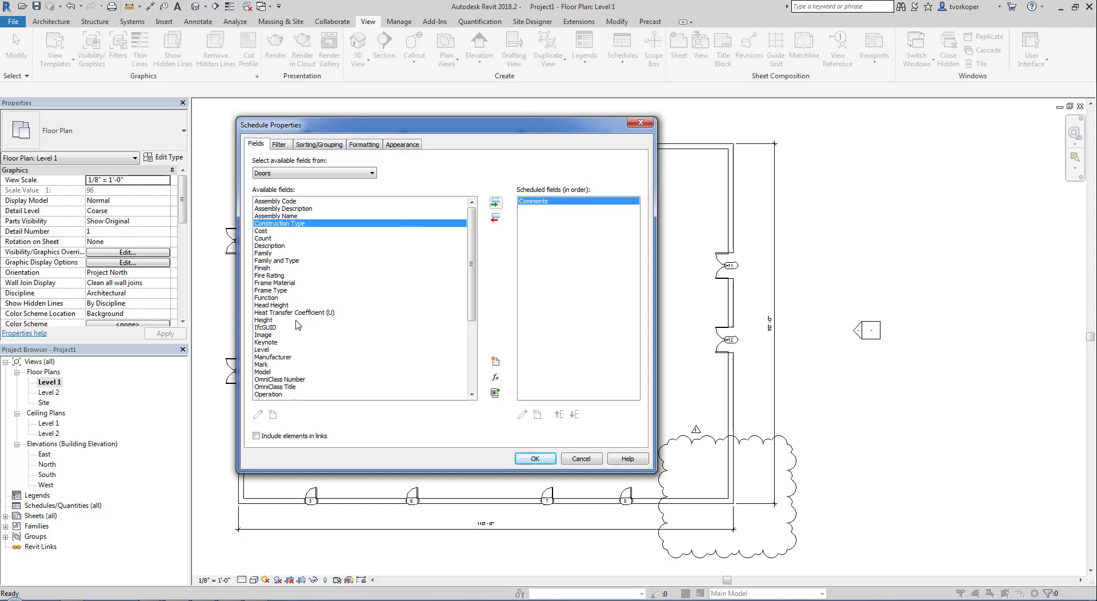
pyautogui.click(268, 276)
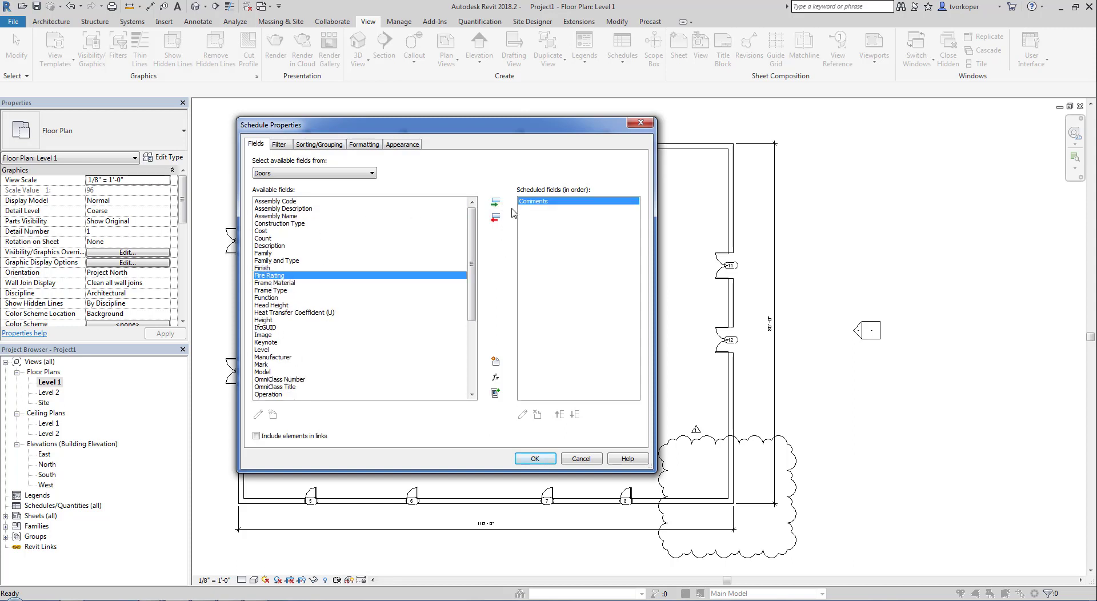
pyautogui.click(495, 202)
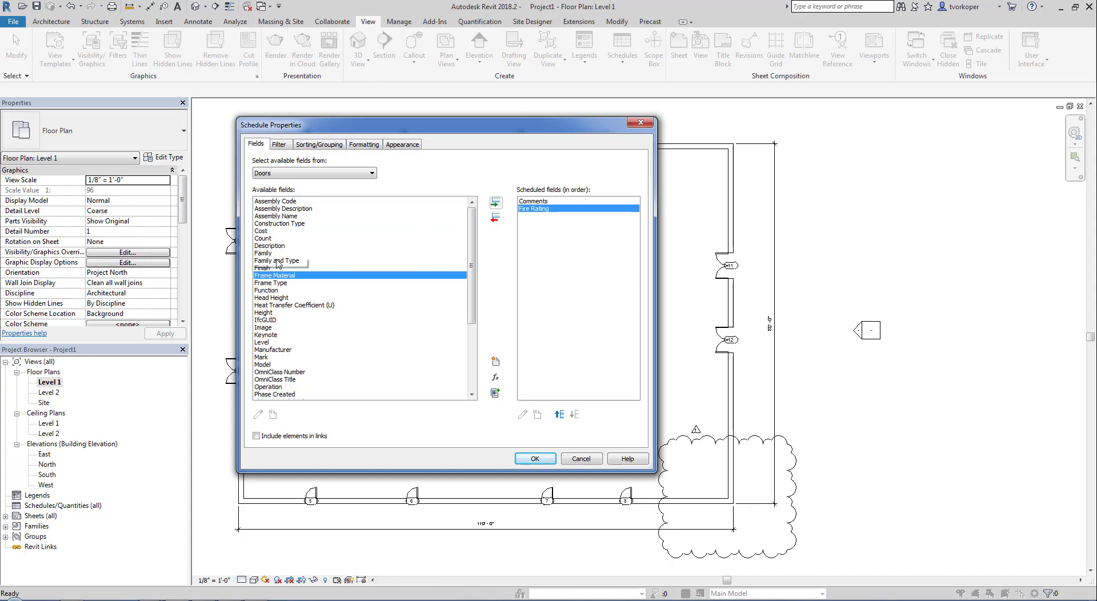
pyautogui.click(282, 261)
pyautogui.click(495, 203)
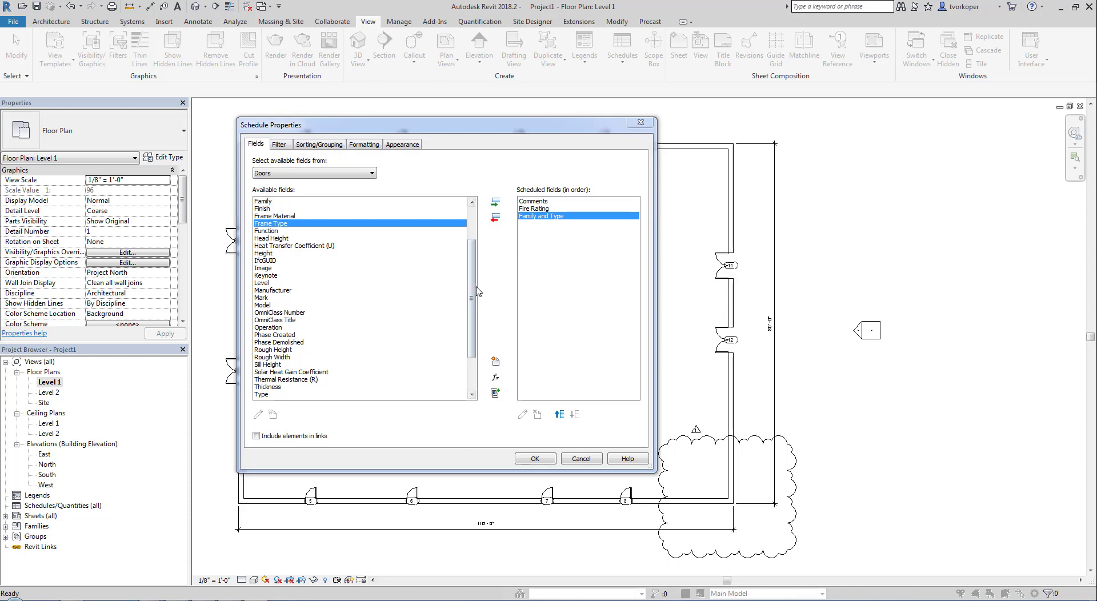
pyautogui.moveTo(473, 290); pyautogui.dragTo(473, 320)
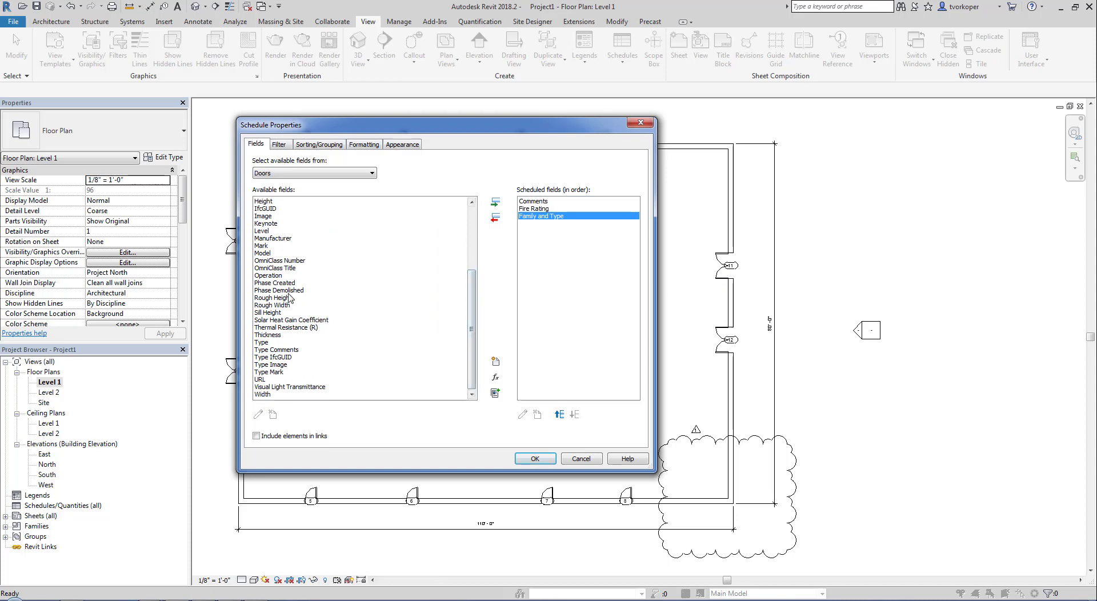
pyautogui.click(260, 246)
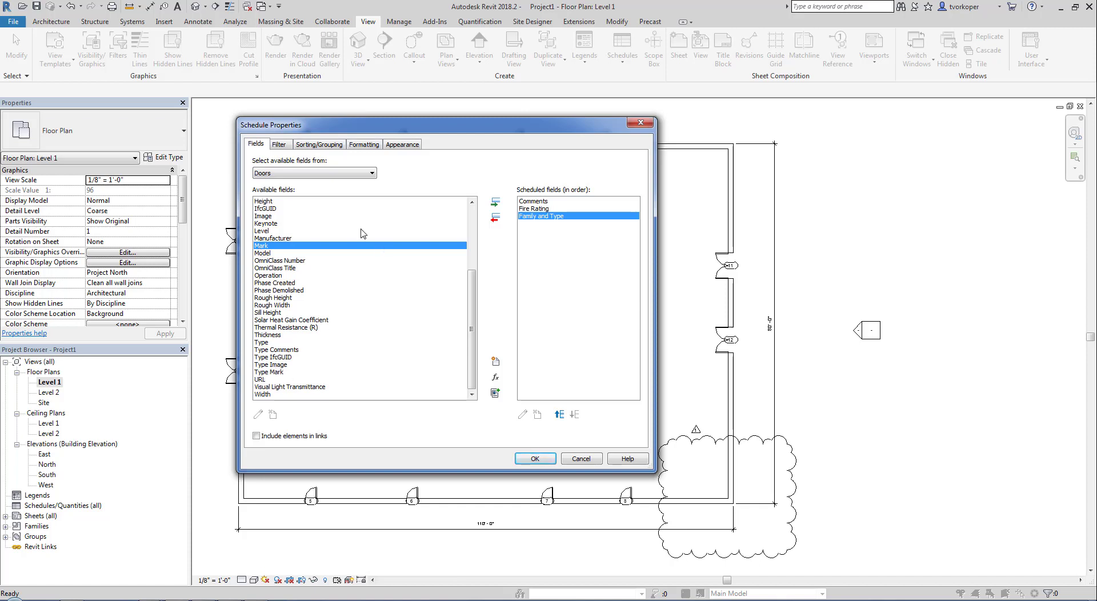
pyautogui.click(495, 202)
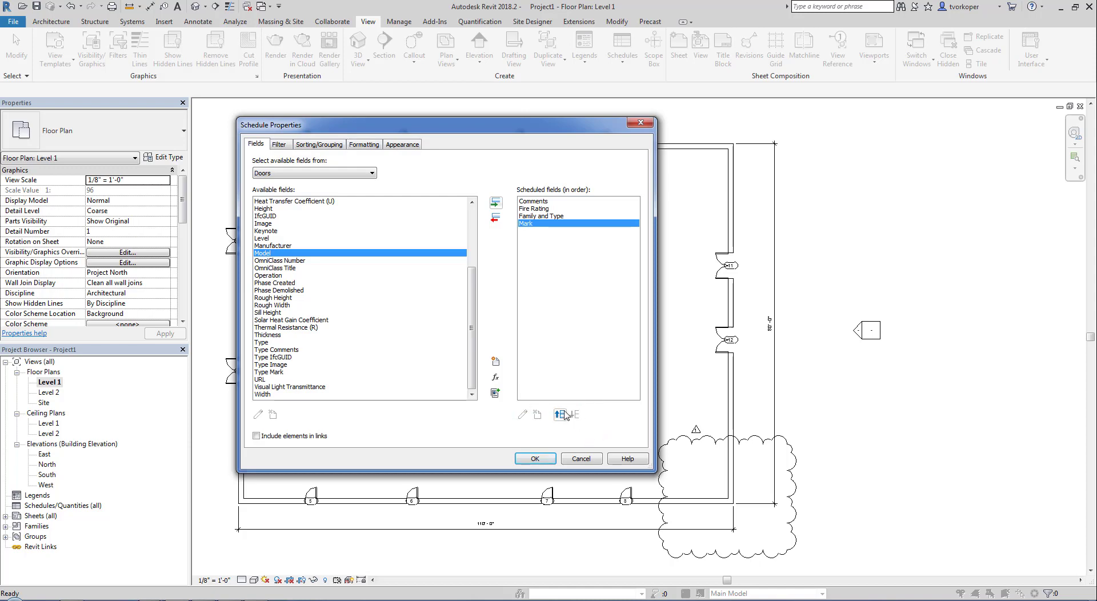
# Step: Reorder the scheduled fields to Mark, Family and Type, Fire Rating, Comments
pyautogui.moveTo(546, 401); pyautogui.dragTo(609, 434)
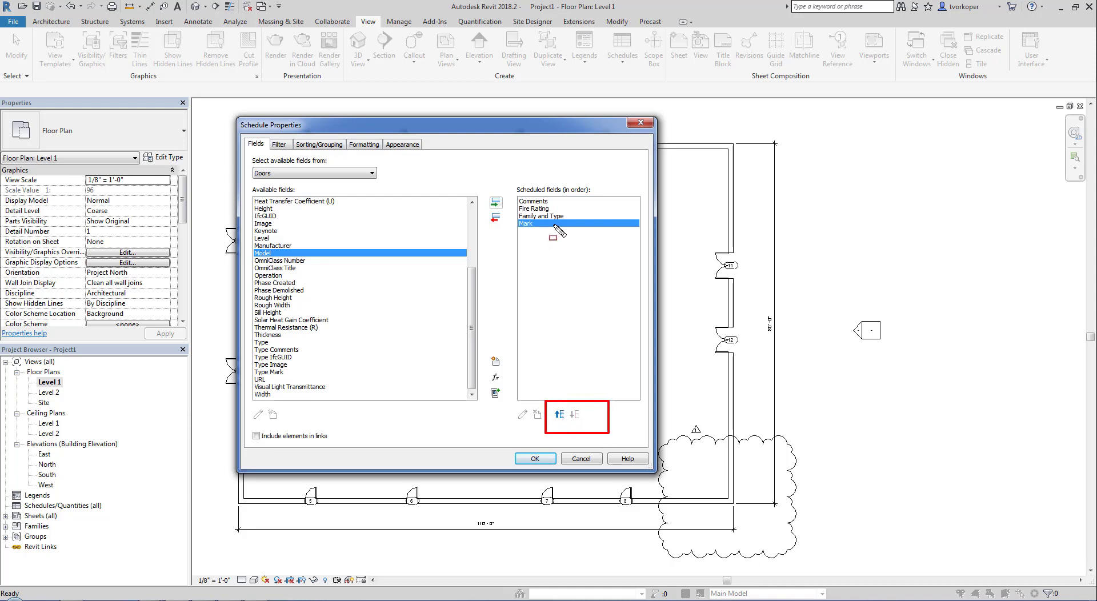
pyautogui.press('Escape')
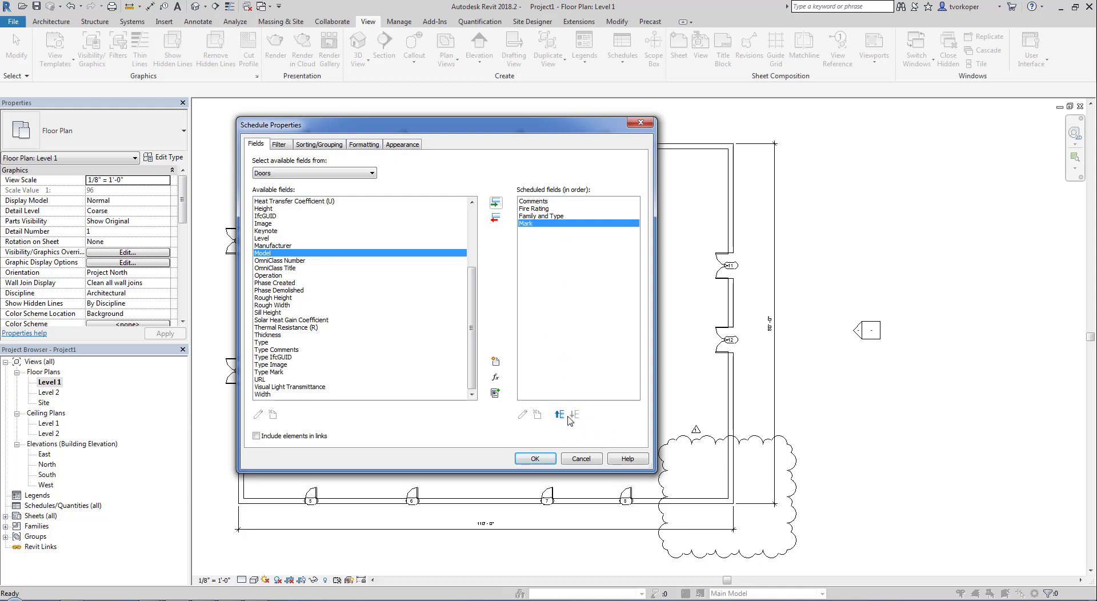
pyautogui.click(560, 415)
pyautogui.click(561, 414)
pyautogui.click(562, 416)
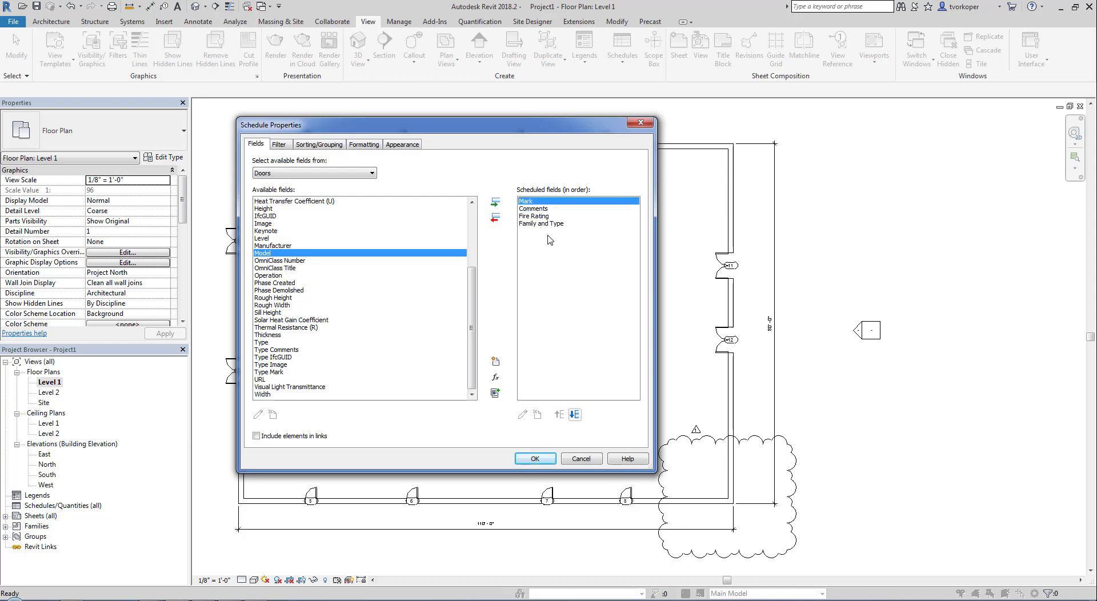
pyautogui.click(545, 224)
pyautogui.click(560, 416)
pyautogui.click(560, 415)
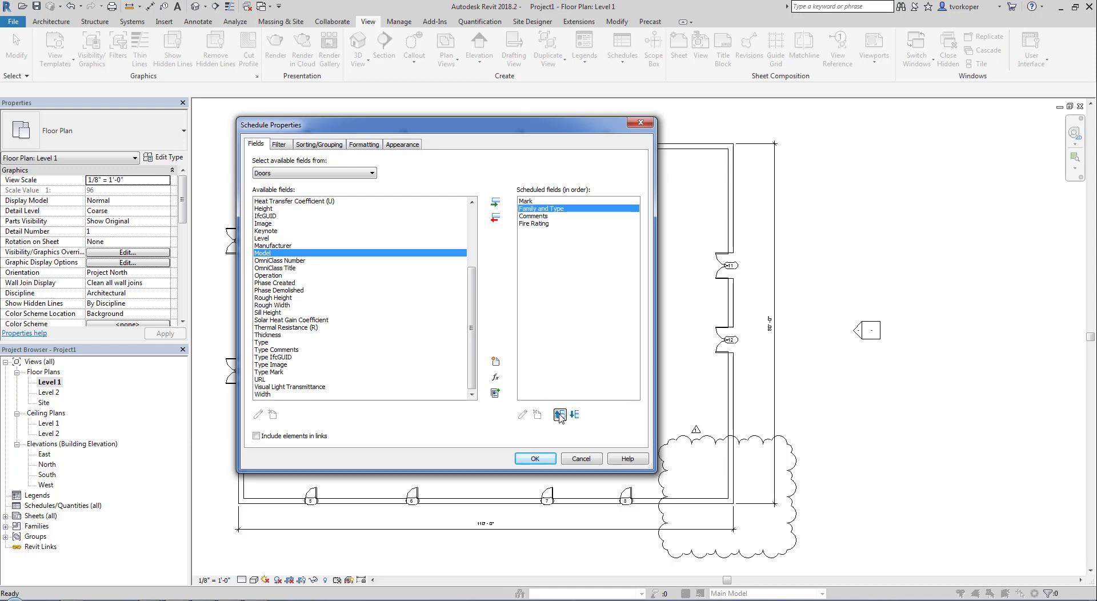
pyautogui.click(537, 217)
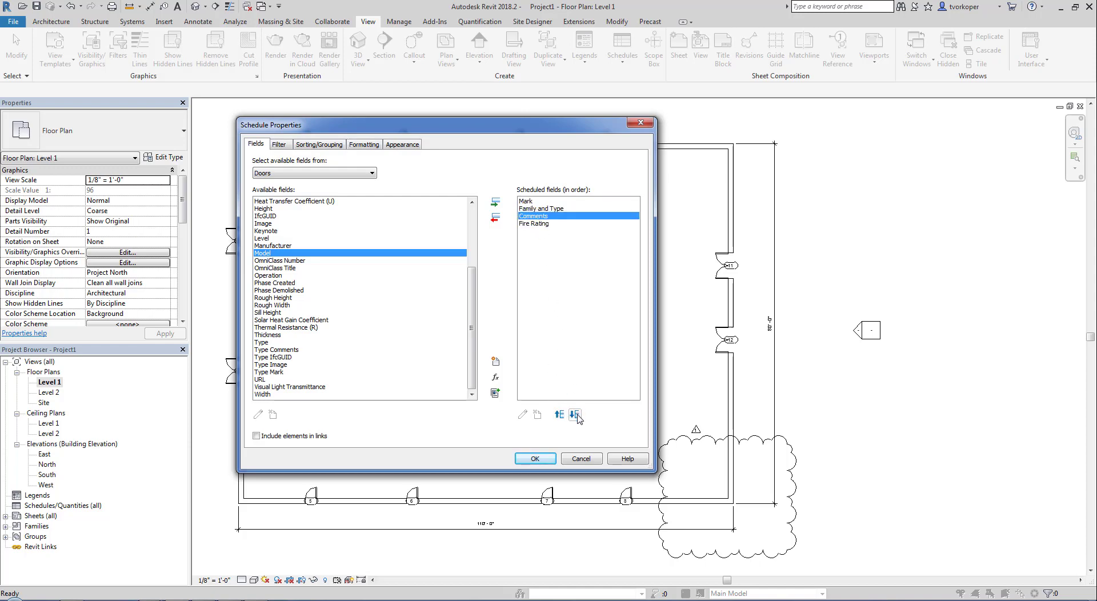
pyautogui.click(574, 414)
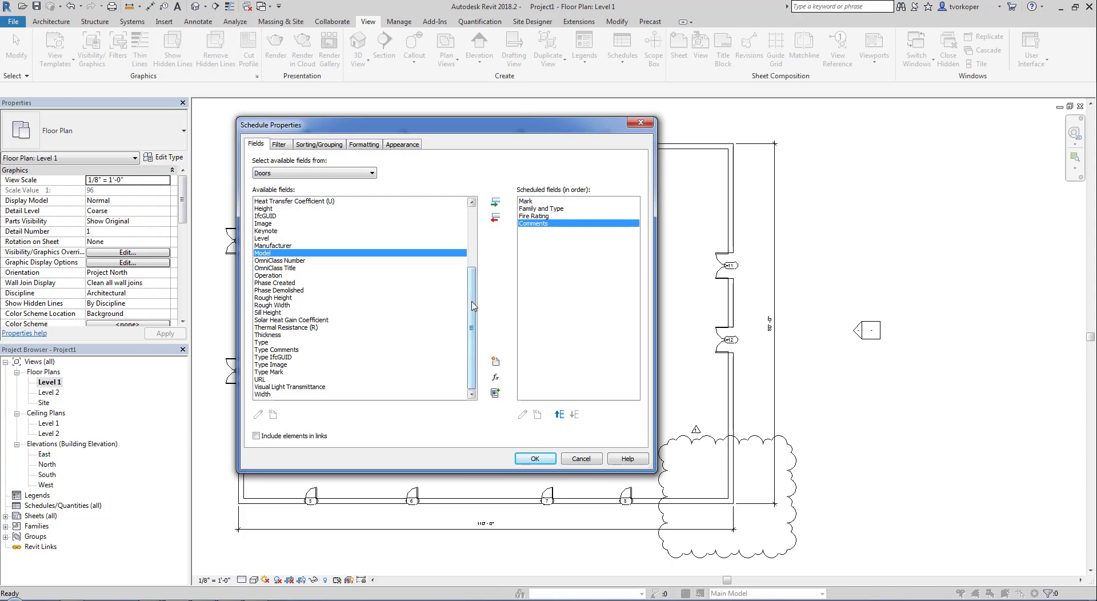
# Step: Add the Width, Height and Thickness fields, in that order, to the end of the door schedule's field list
pyautogui.moveTo(472, 306); pyautogui.dragTo(471, 367)
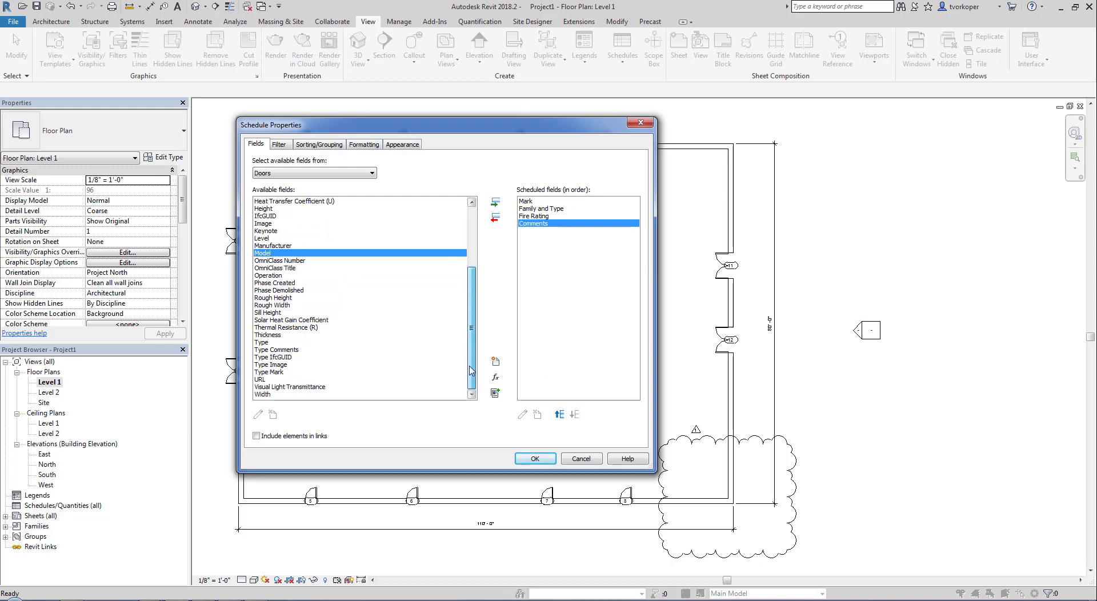
pyautogui.click(297, 394)
pyautogui.click(496, 202)
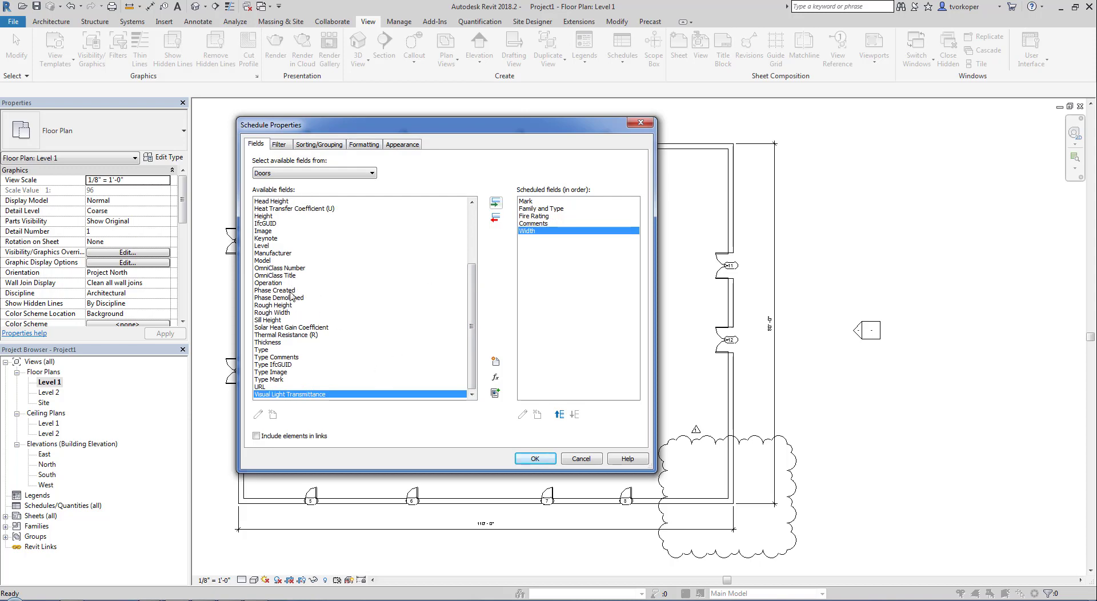
pyautogui.moveTo(474, 301); pyautogui.dragTo(471, 254)
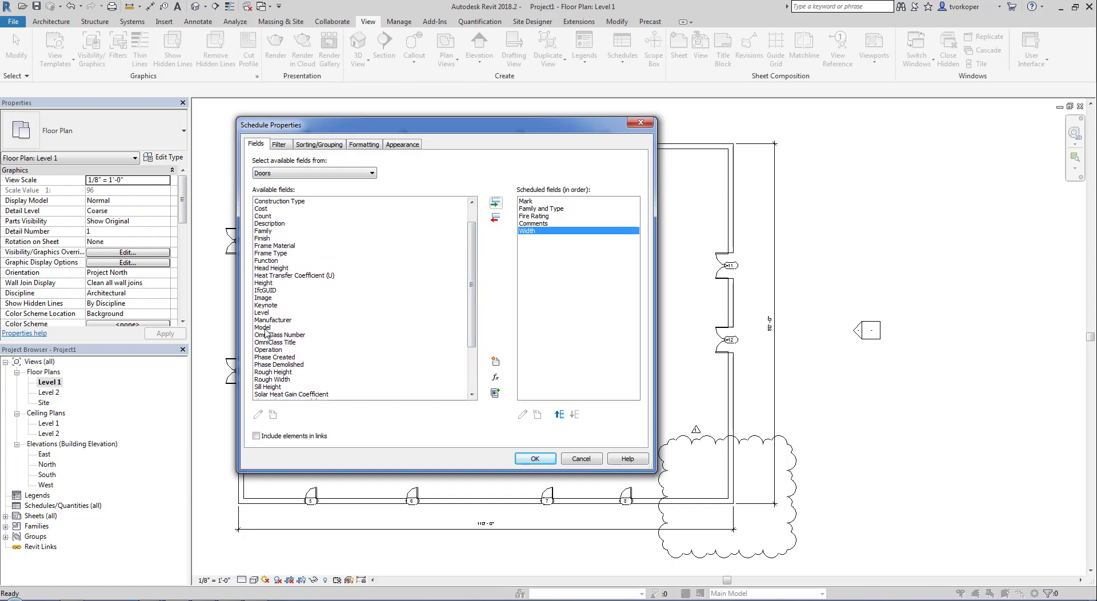
pyautogui.click(263, 283)
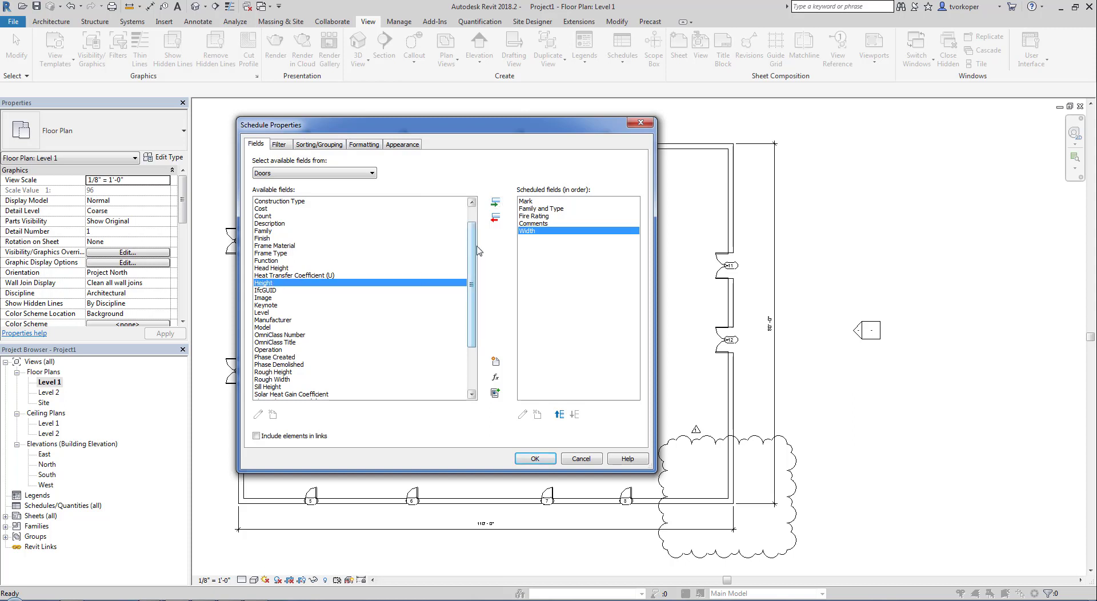
pyautogui.click(494, 204)
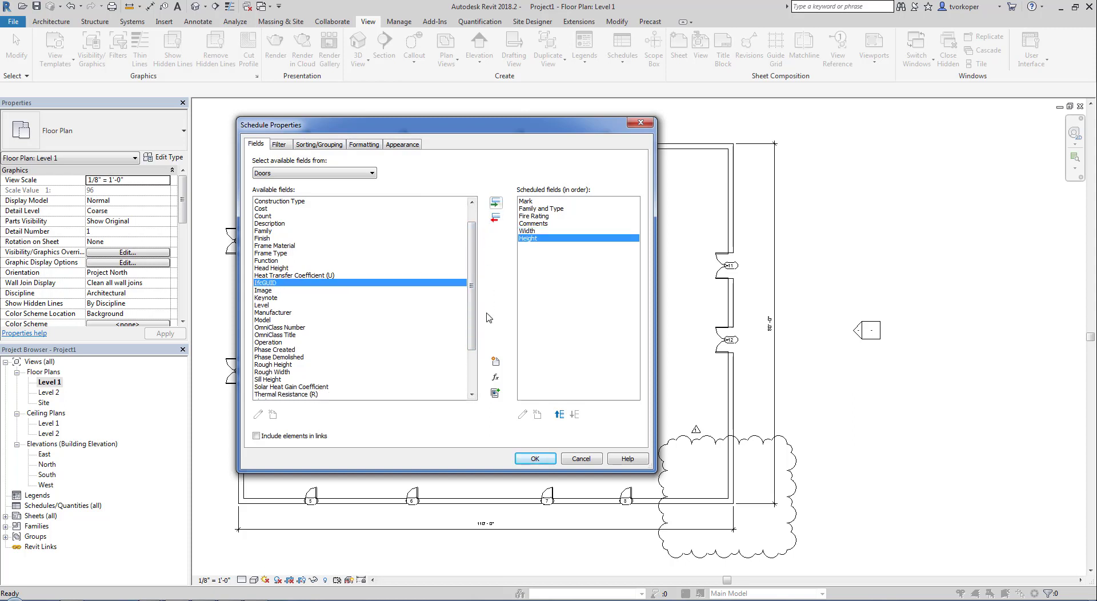
pyautogui.moveTo(472, 329); pyautogui.dragTo(472, 366)
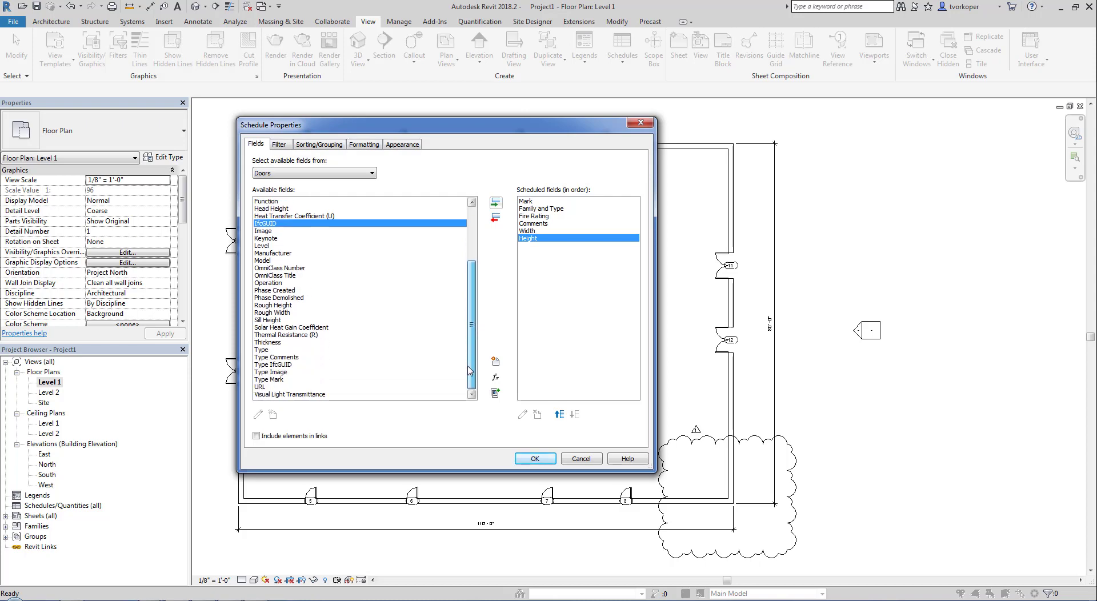
pyautogui.click(269, 343)
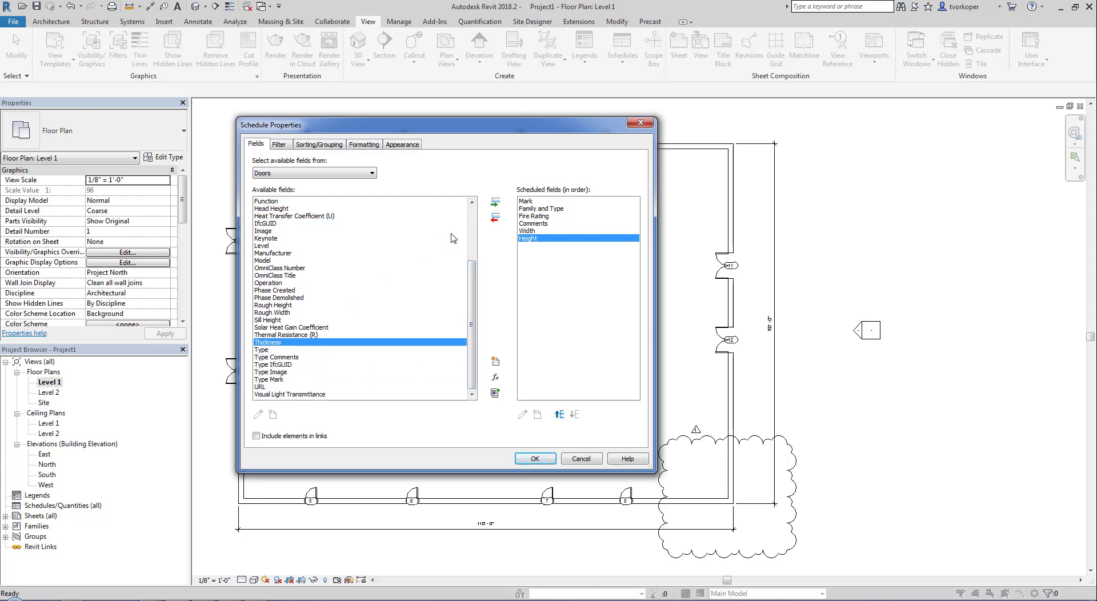
pyautogui.click(494, 203)
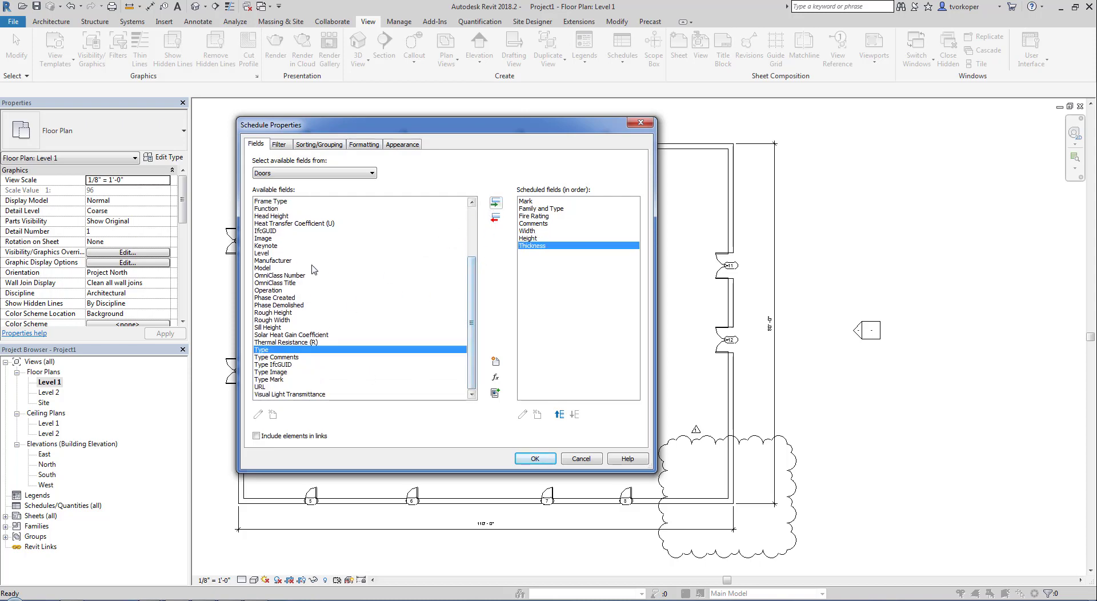
# Step: Add the Level field to the door schedule and move it directly after Mark in the field order
pyautogui.click(265, 254)
pyautogui.click(495, 204)
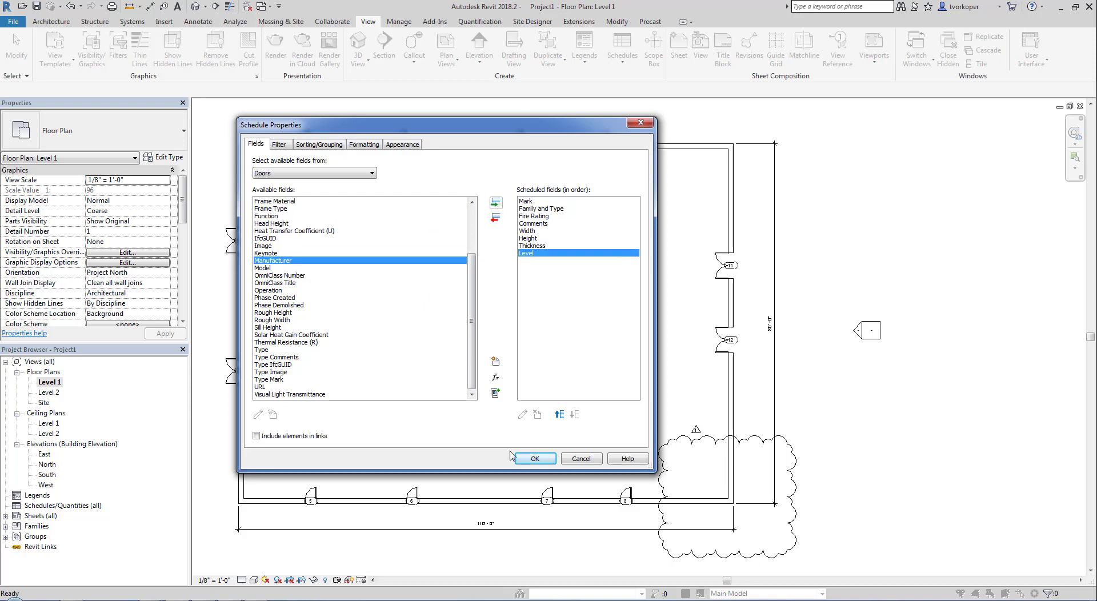
pyautogui.click(560, 415)
pyautogui.click(559, 415)
pyautogui.click(560, 415)
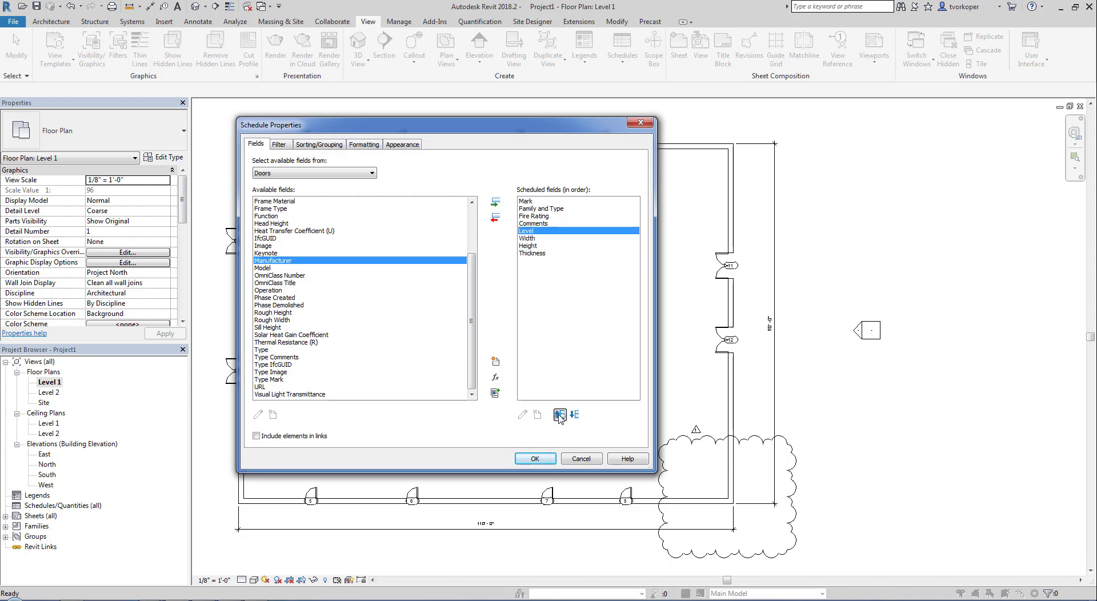
pyautogui.click(559, 415)
pyautogui.click(559, 415)
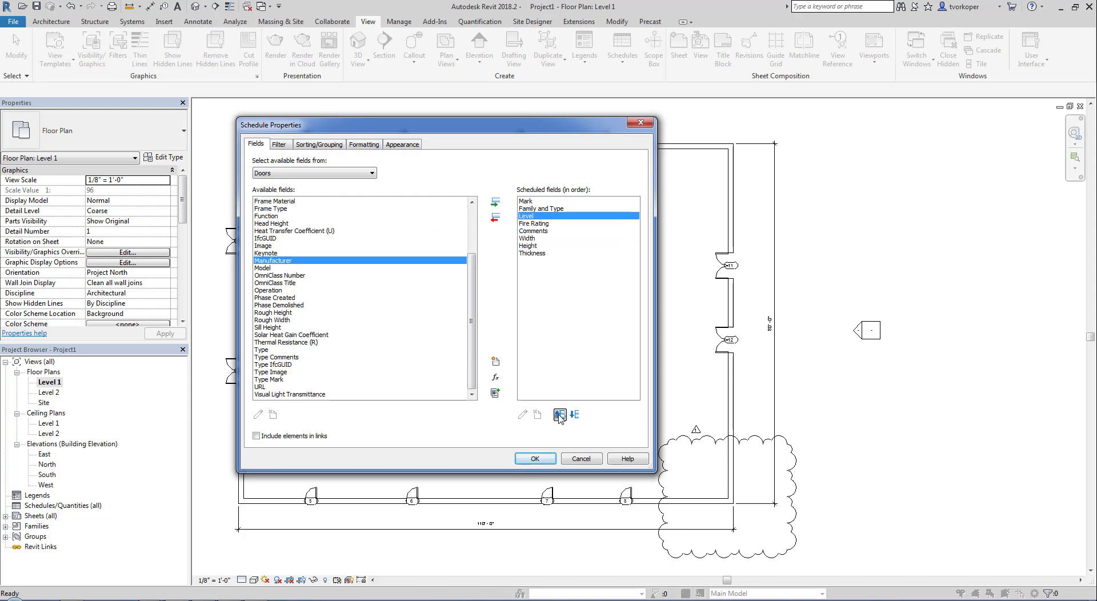
pyautogui.click(559, 414)
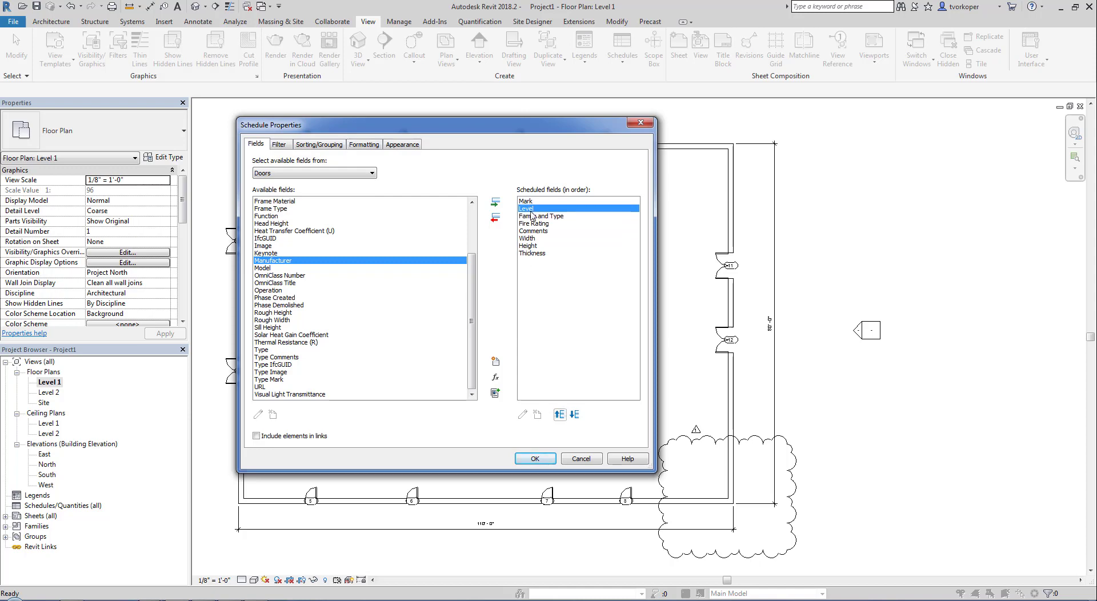
# Step: Move Comments to the end of the scheduled fields and Fire Rating to just after Height, and generate the door schedule
pyautogui.click(532, 231)
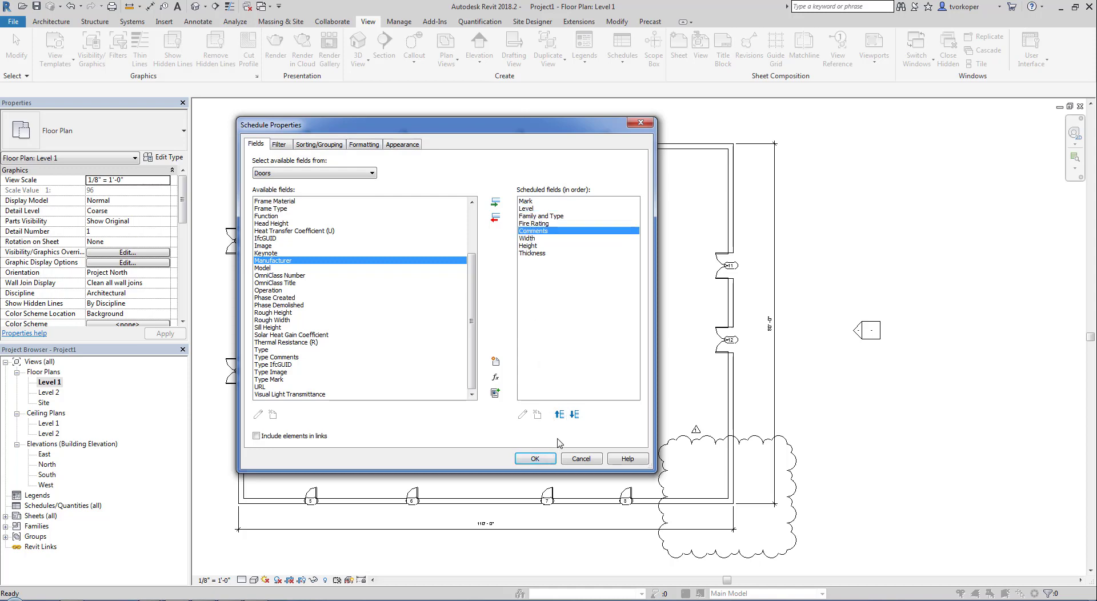
pyautogui.click(574, 415)
pyautogui.click(574, 415)
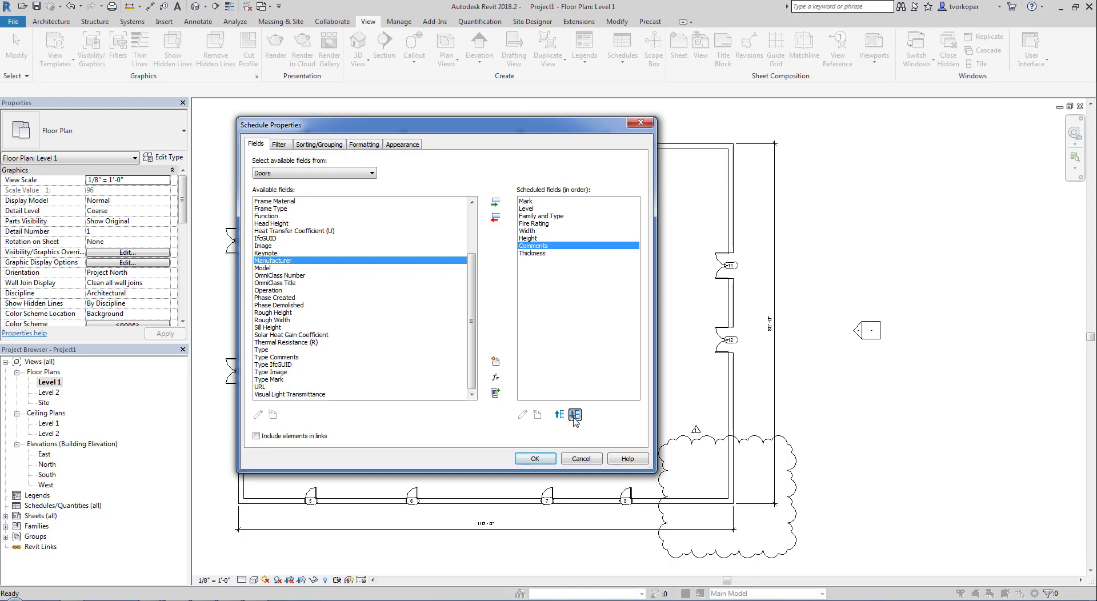
pyautogui.click(574, 415)
pyautogui.click(528, 224)
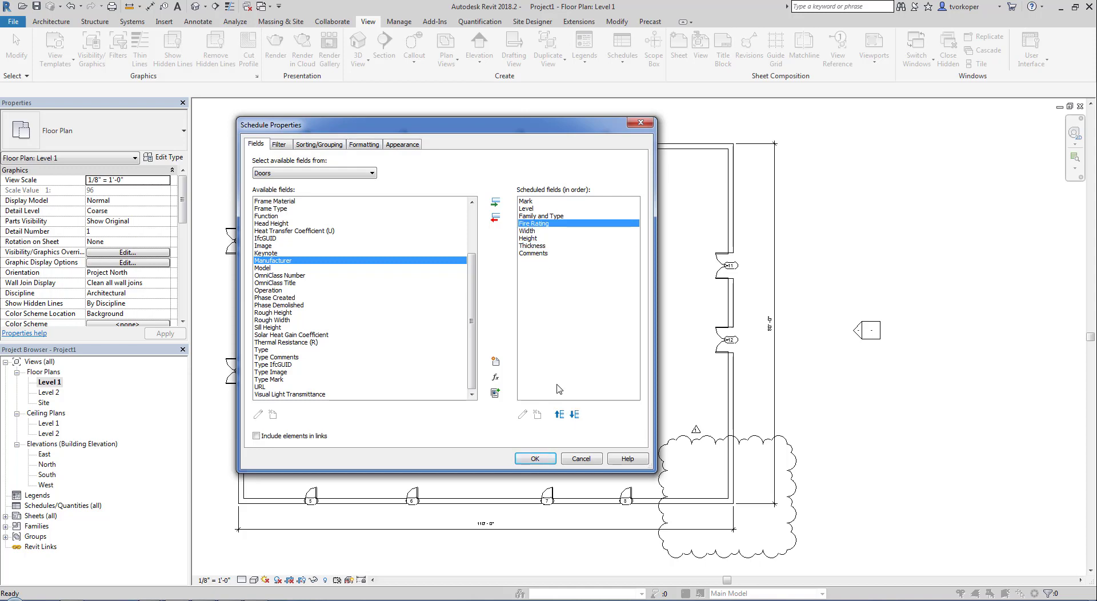
pyautogui.click(574, 415)
pyautogui.click(575, 415)
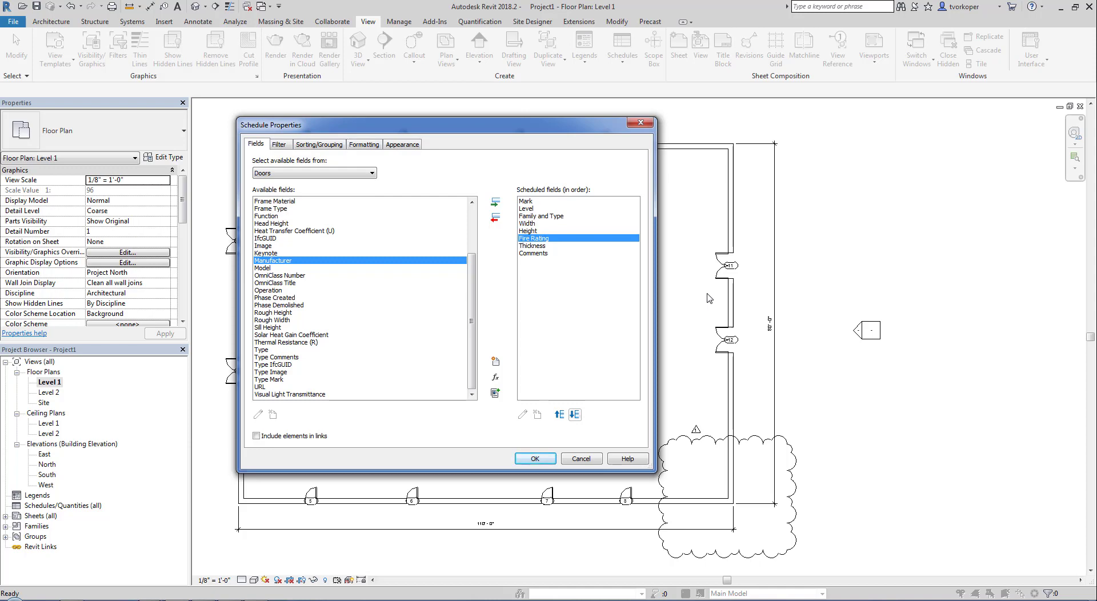
pyautogui.click(535, 460)
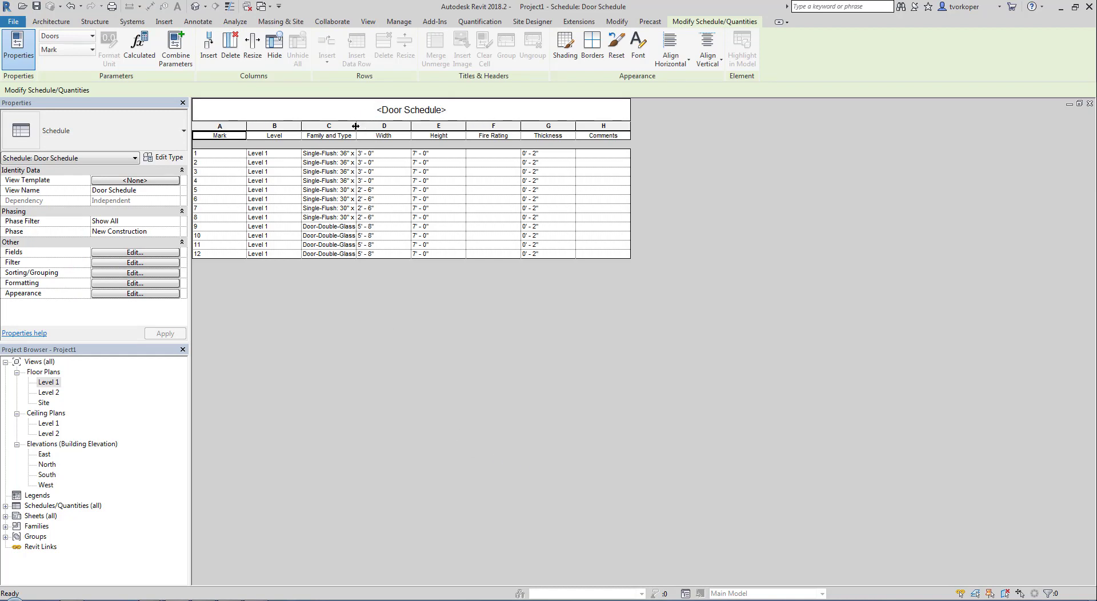
# Step: Widen the schedule's Family and Type column to fit its text, narrow Mark and Level, and widen Comments
pyautogui.moveTo(355, 126); pyautogui.dragTo(390, 126)
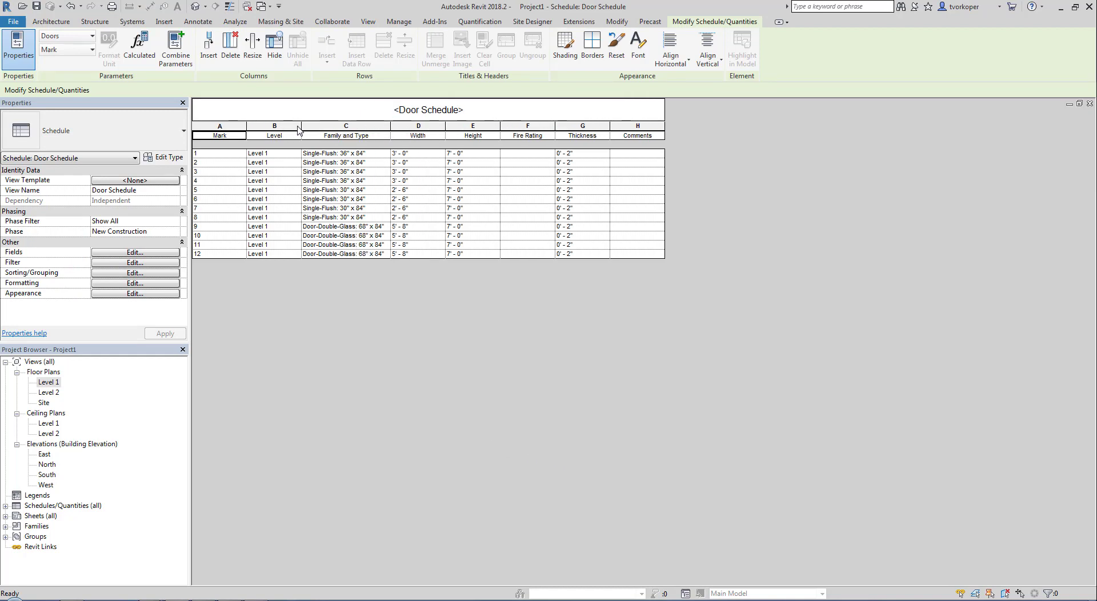
pyautogui.moveTo(299, 127); pyautogui.dragTo(226, 125)
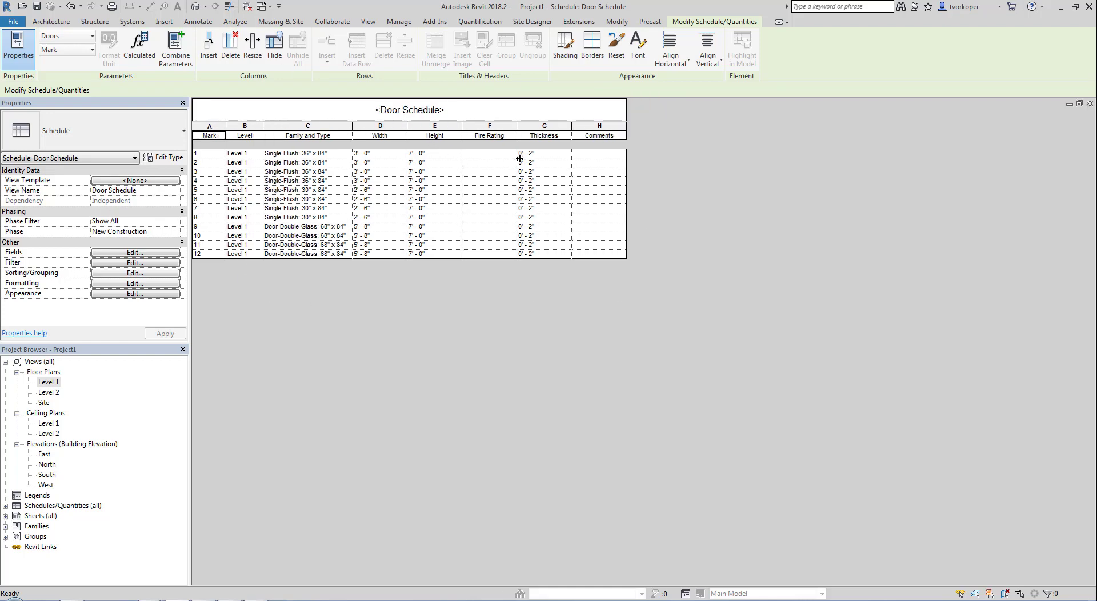
pyautogui.moveTo(628, 126); pyautogui.dragTo(736, 126)
# Step: Enter the comment "Paint main entry red." for door 1 in the schedule
pyautogui.click(647, 152)
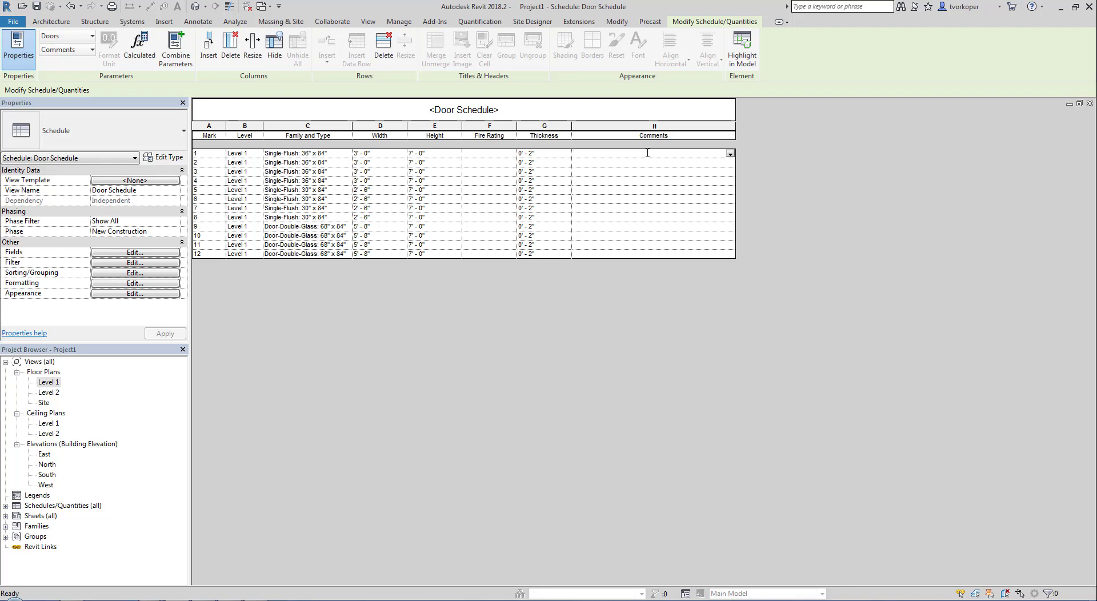
pyautogui.write('Paint main entry')
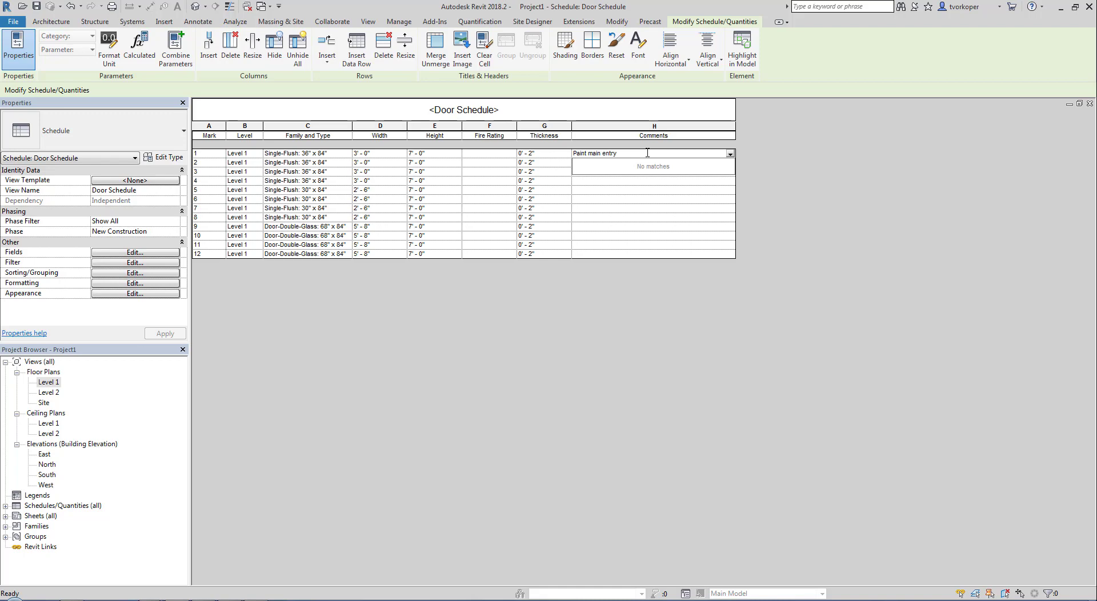
pyautogui.write(' red.')
pyautogui.press('Return')
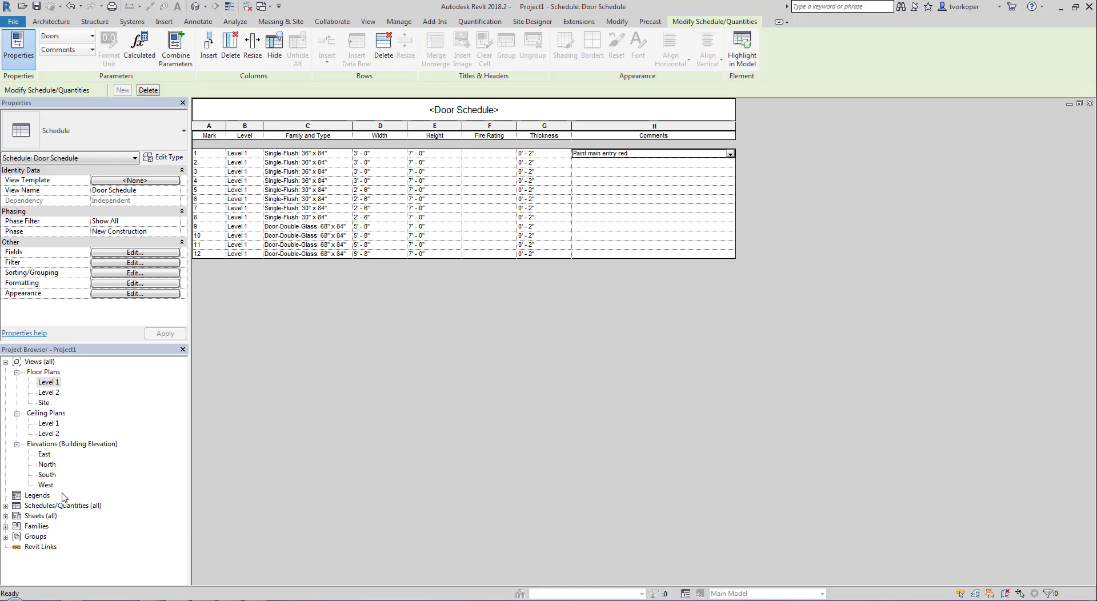
# Step: Open sheet A101 - Unnamed
pyautogui.click(5, 516)
pyautogui.click(38, 526)
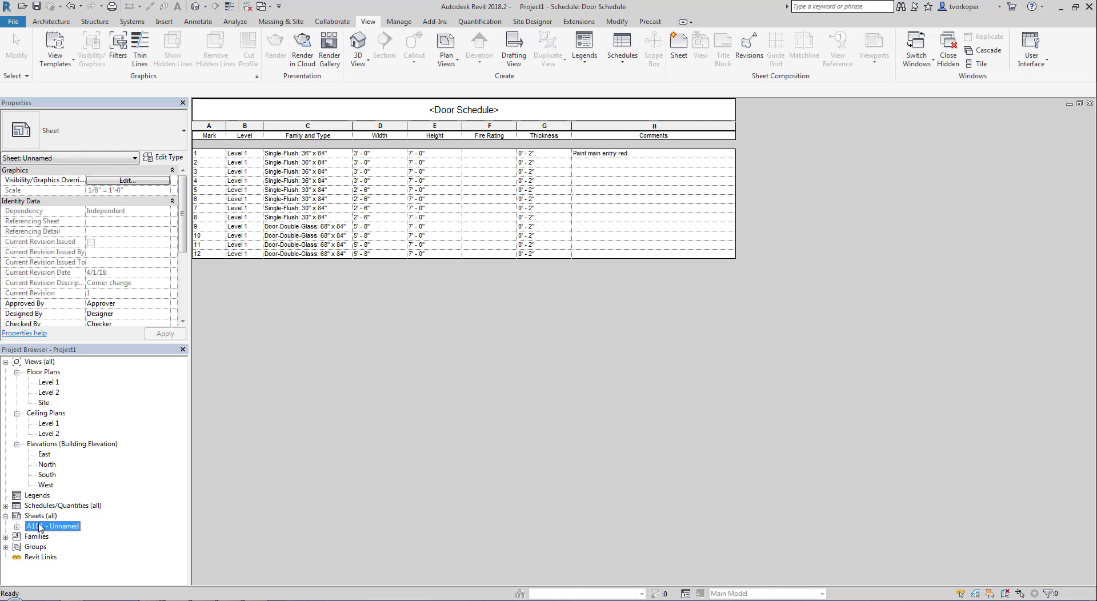
pyautogui.doubleClick(39, 526)
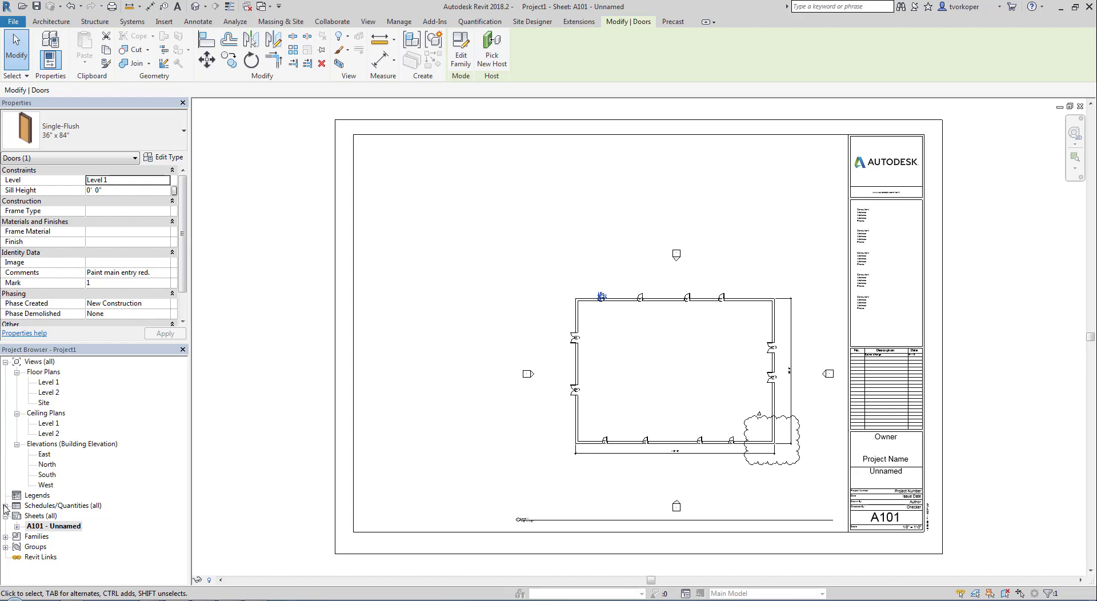
pyautogui.moveTo(7, 344)
pyautogui.mouseDown()
pyautogui.moveTo(54, 419)
pyautogui.moveTo(33, 343)
pyautogui.moveTo(56, 428)
pyautogui.moveTo(174, 567)
pyautogui.mouseUp()
pyautogui.hotkey('ctrl', 'shift', 'd')
pyautogui.press('Escape')
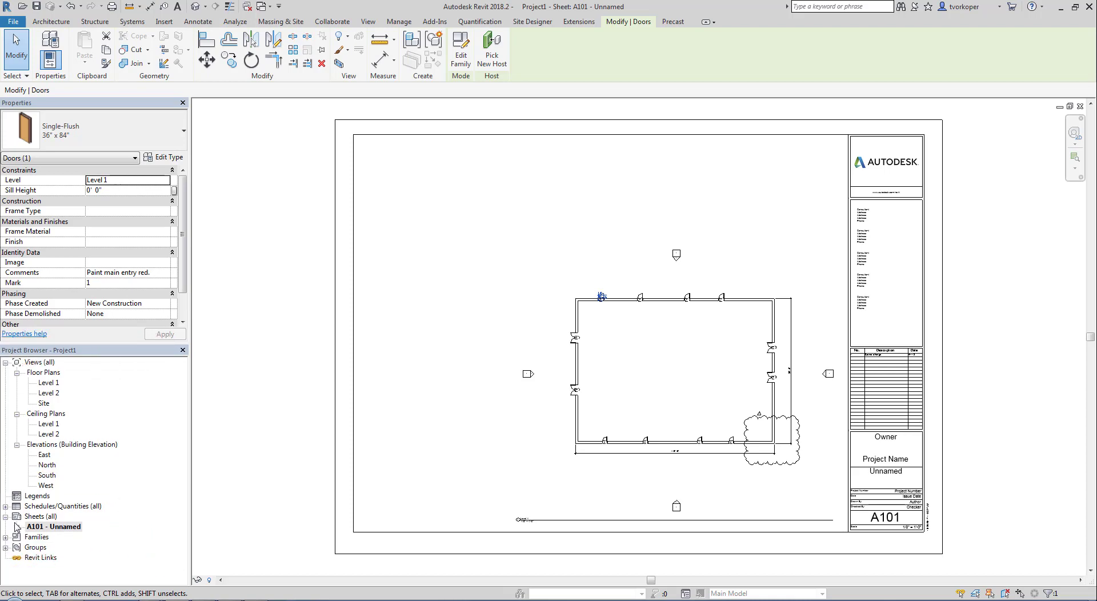
# Step: Place the Door Schedule on sheet A101, above the floor plan and beside the title block
pyautogui.click(6, 506)
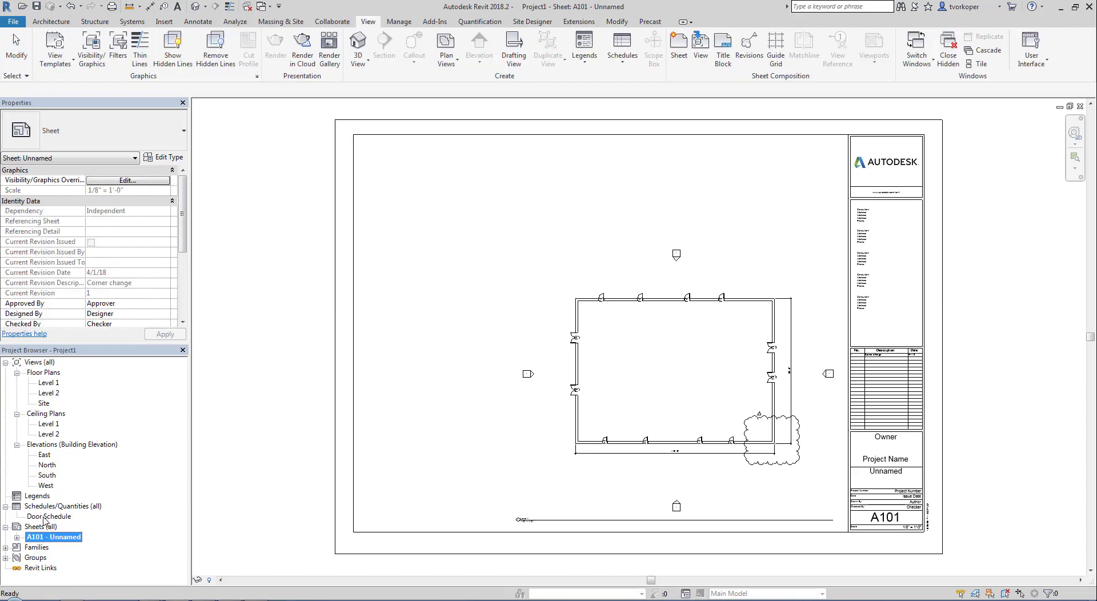
pyautogui.moveTo(49, 516); pyautogui.dragTo(527, 212)
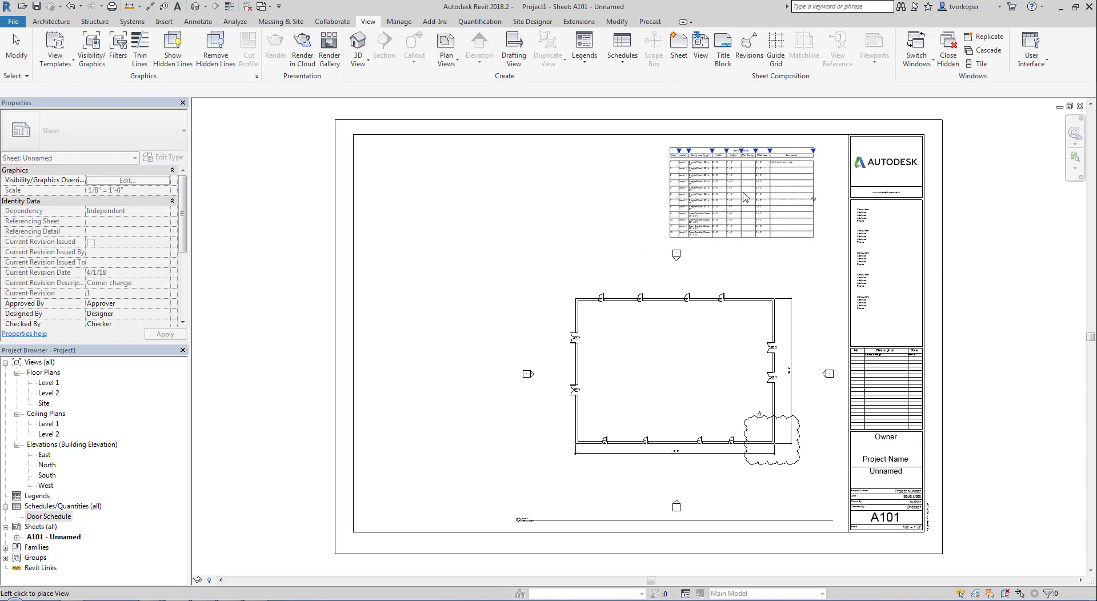
pyautogui.click(744, 226)
# Step: Compare the door marks in the placed schedule with the door tags on the floor plan
pyautogui.scroll(3, 581, 271)
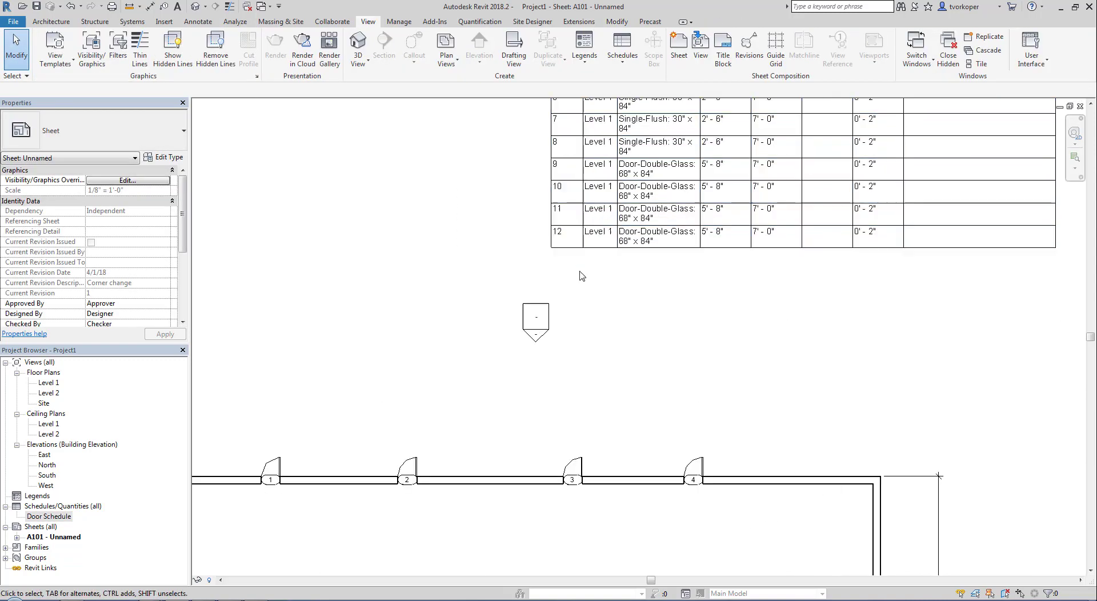
pyautogui.scroll(-3, 526, 363)
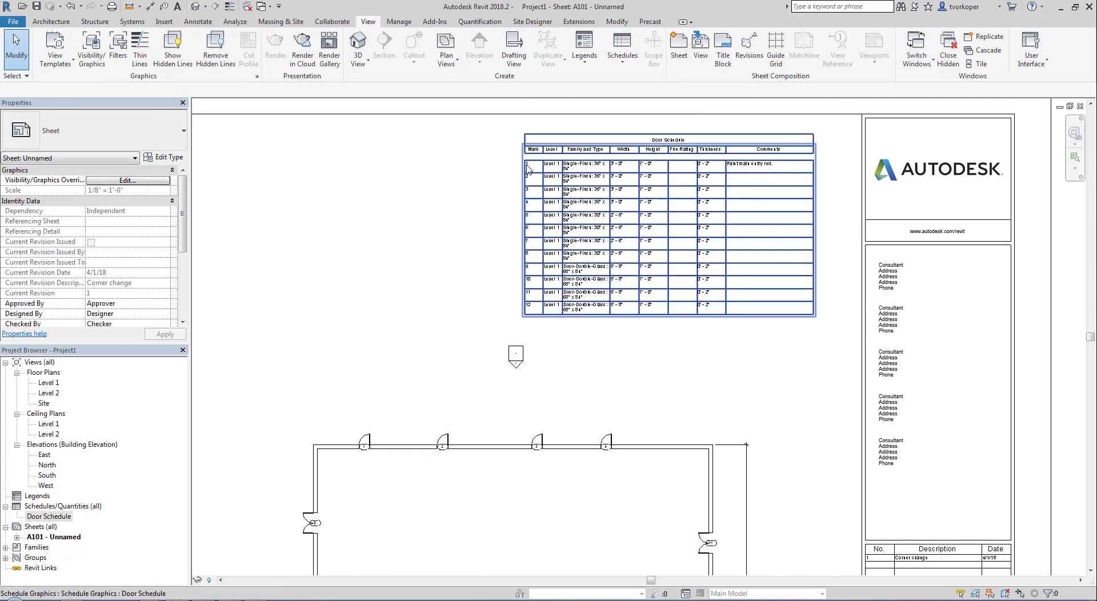
pyautogui.scroll(3, 531, 165)
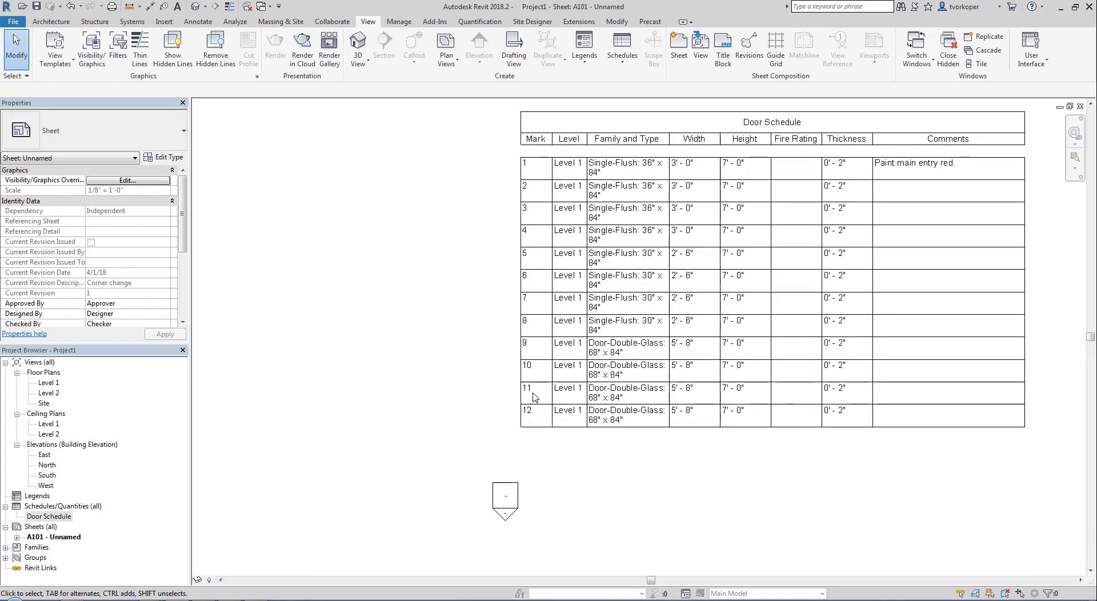
pyautogui.scroll(-4, 551, 354)
pyautogui.scroll(4, 553, 356)
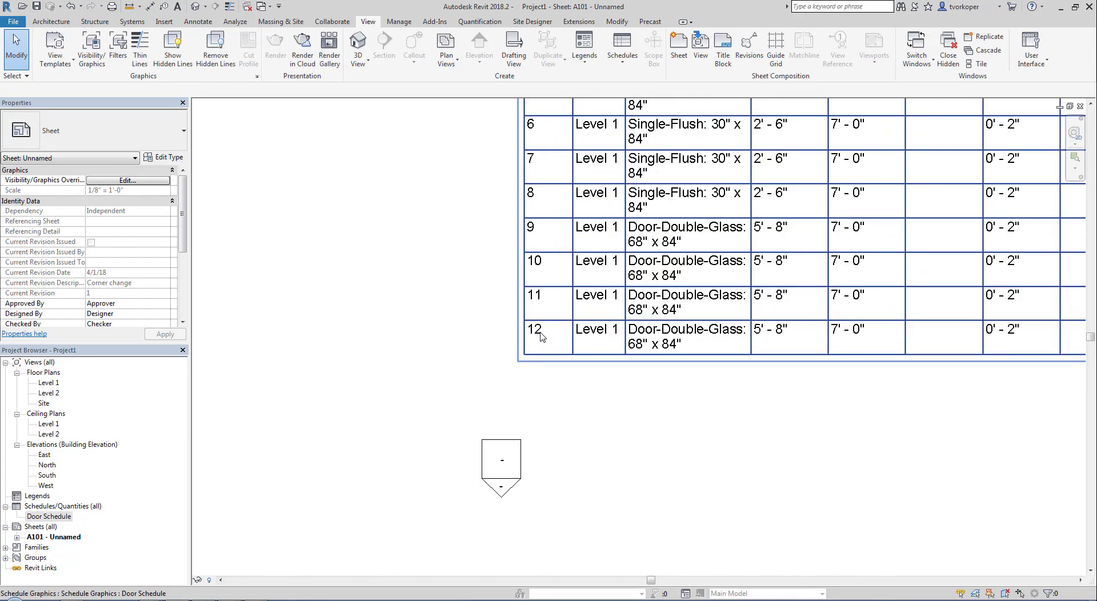
pyautogui.scroll(-4, 610, 340)
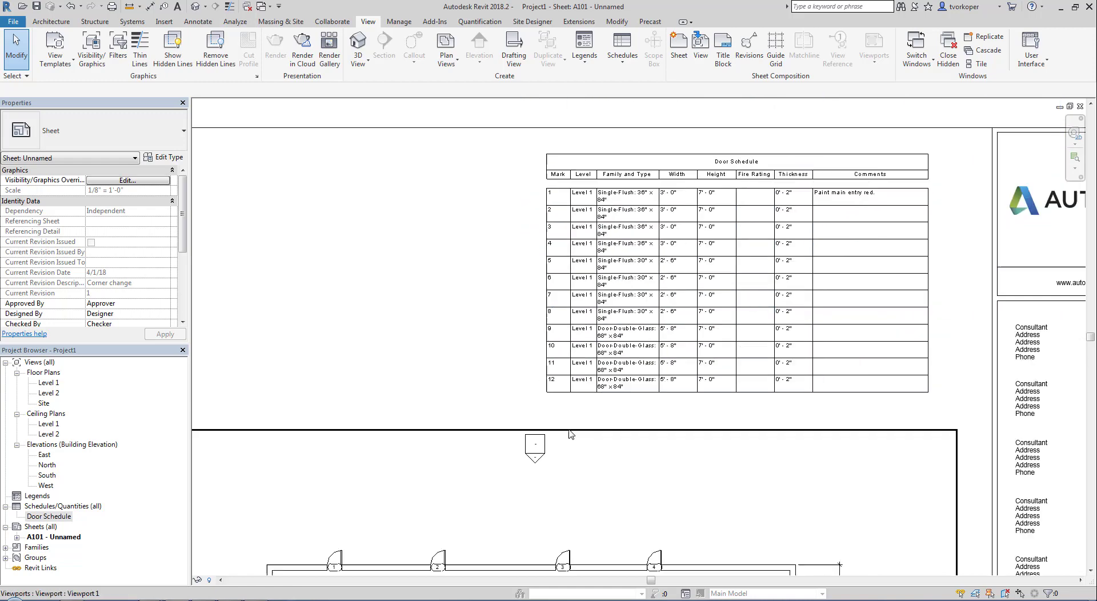
pyautogui.scroll(4, 571, 435)
pyautogui.scroll(3, 408, 498)
pyautogui.scroll(-3, 408, 499)
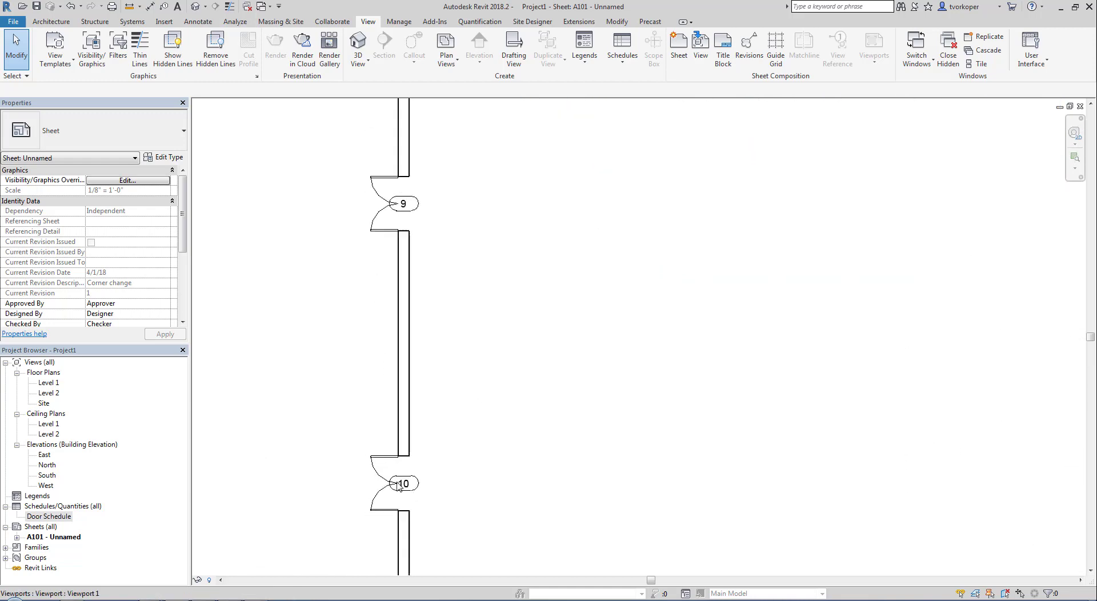
pyautogui.scroll(2, 680, 356)
pyautogui.scroll(4, 748, 400)
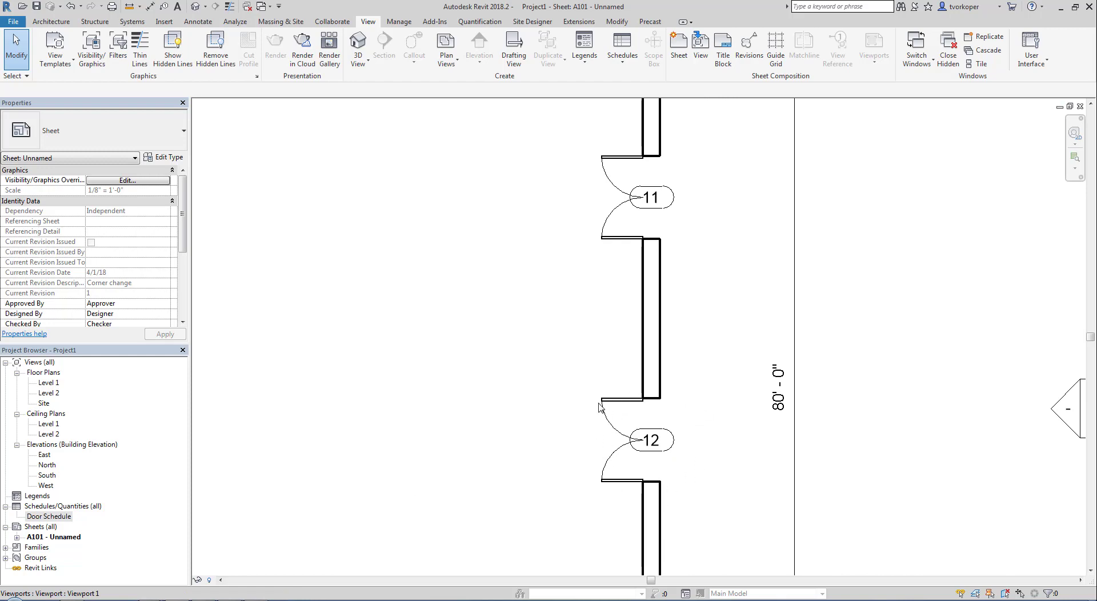
pyautogui.scroll(-5, 599, 407)
pyautogui.scroll(2, 463, 397)
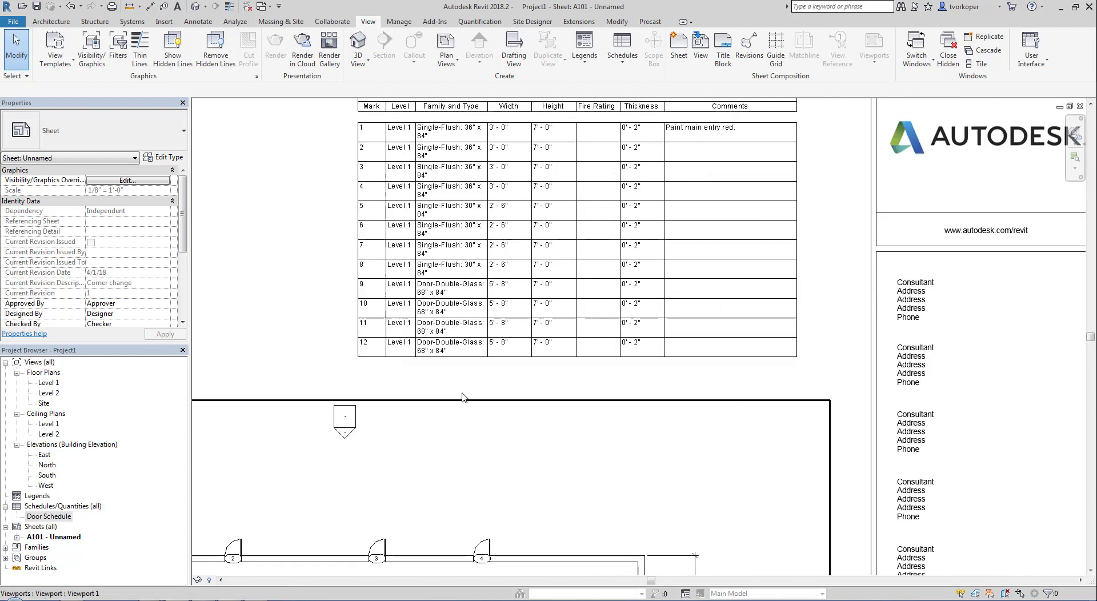
pyautogui.scroll(1, 463, 397)
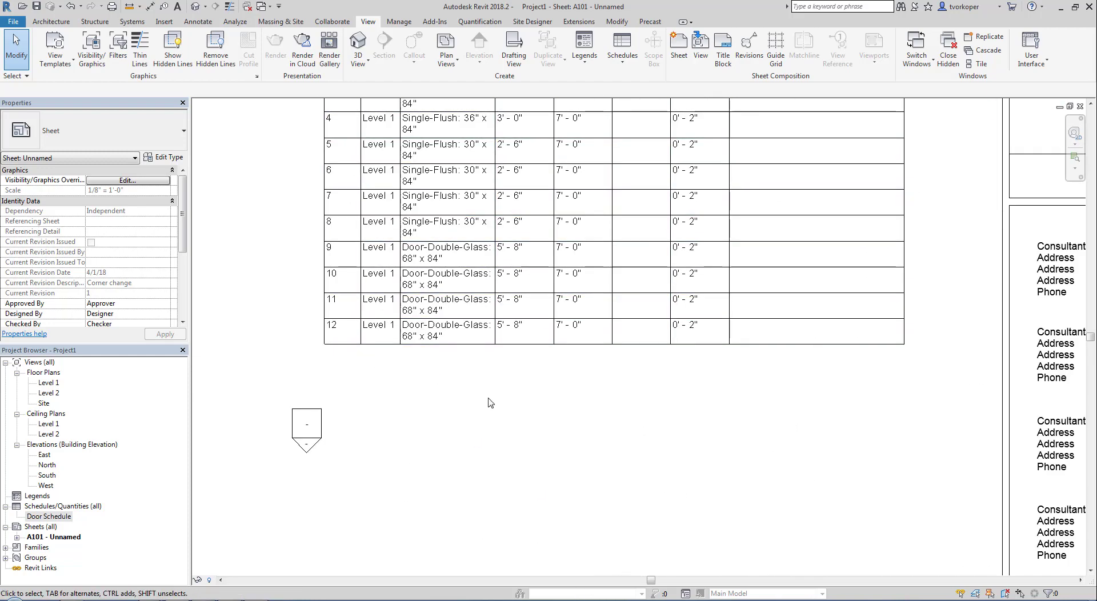
pyautogui.scroll(-2, 490, 403)
pyautogui.scroll(1, 485, 331)
# Step: Widen the Family and Type column of the door schedule placed on the sheet so the single-flush names fit one line
pyautogui.click(484, 324)
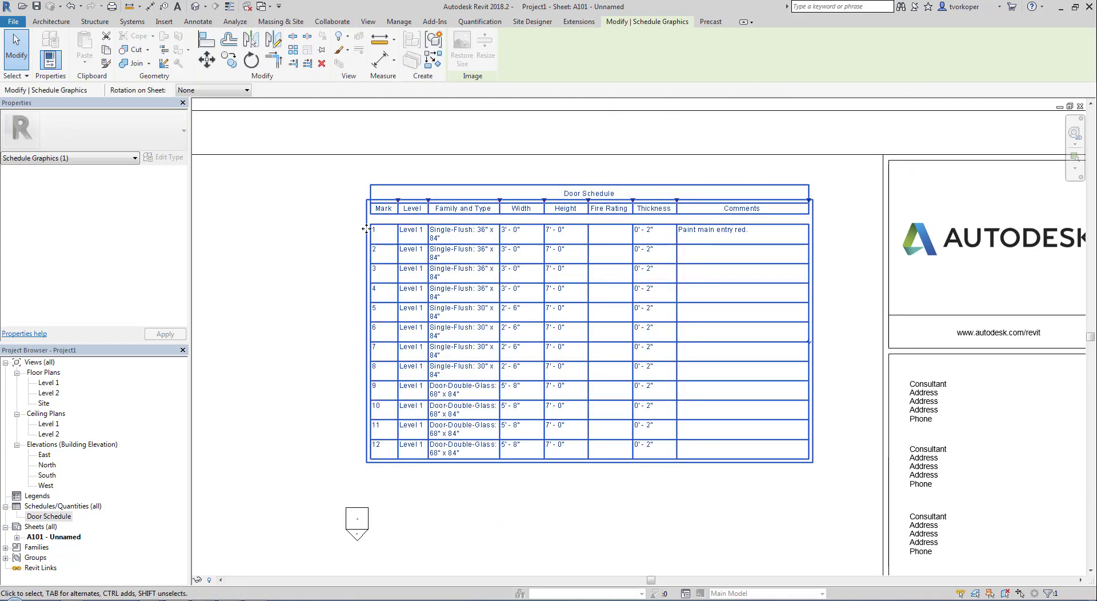
pyautogui.moveTo(500, 200); pyautogui.dragTo(530, 201)
pyautogui.click(549, 466)
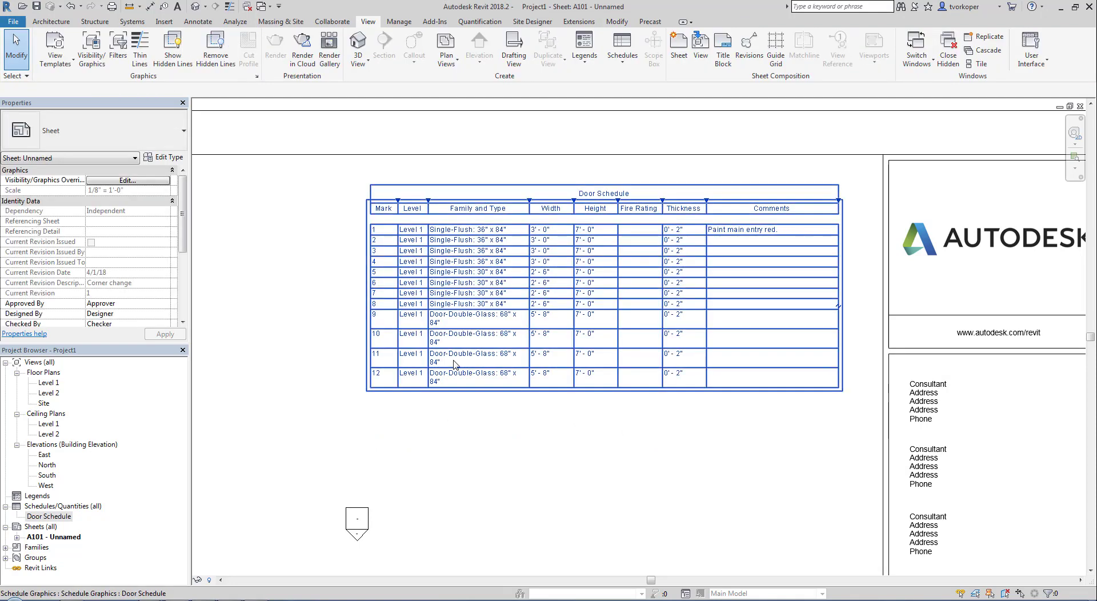
# Step: Open the Door Schedule from the sheet and review its field, filter, sorting/grouping, formatting and appearance settings, closing it when done
pyautogui.click(407, 371)
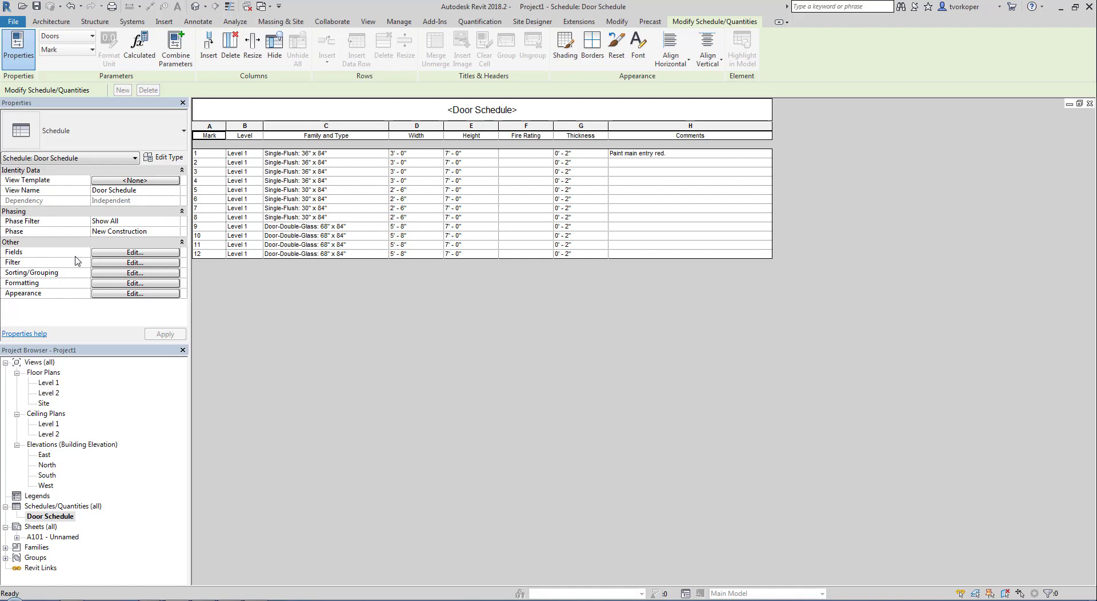
pyautogui.click(99, 253)
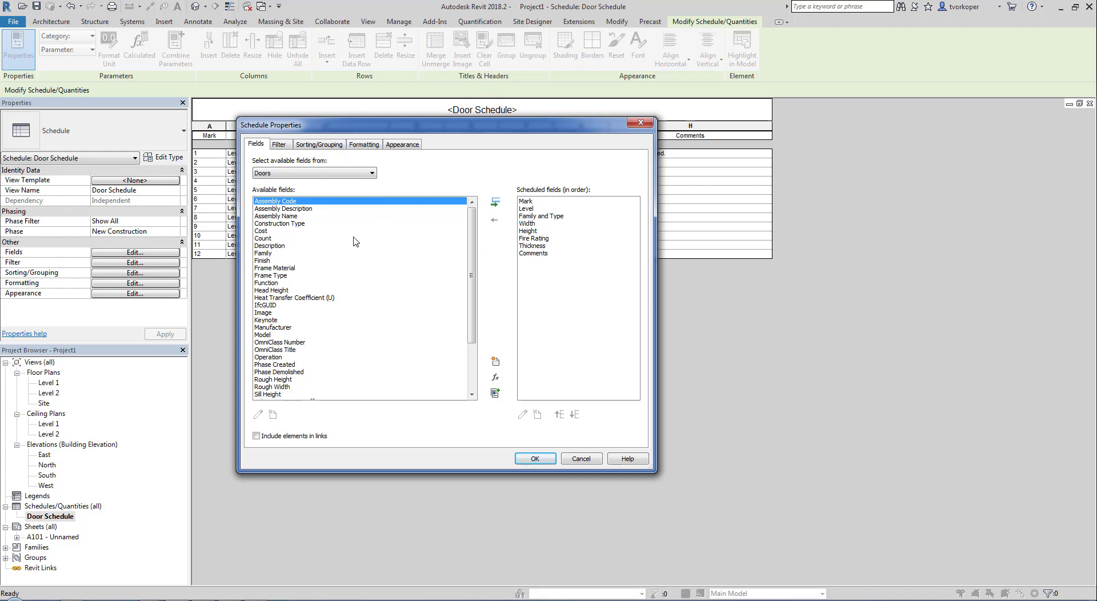
pyautogui.click(281, 145)
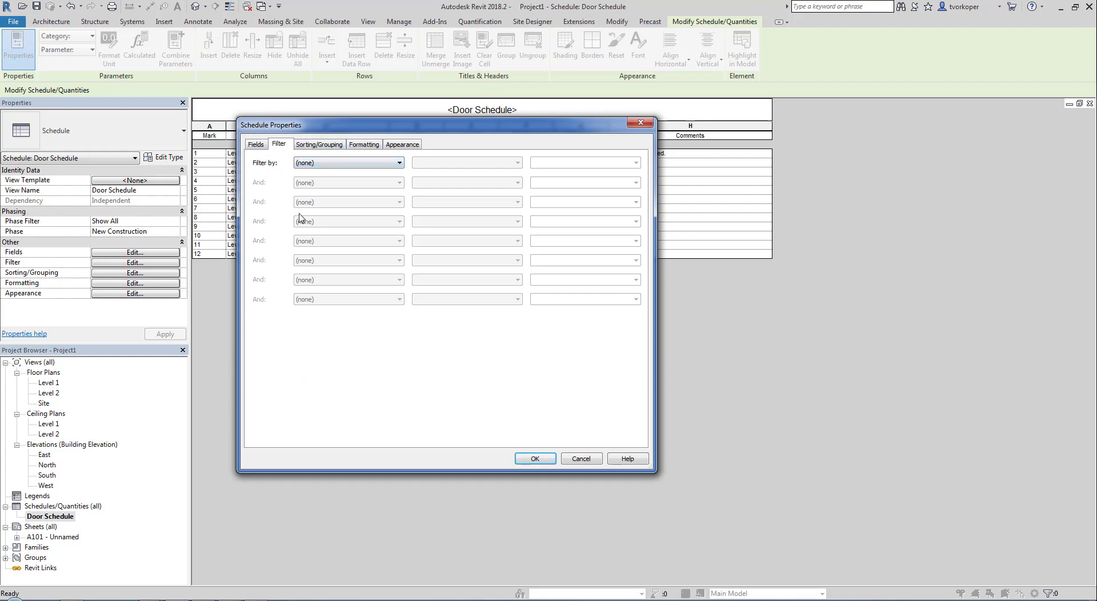
pyautogui.click(313, 146)
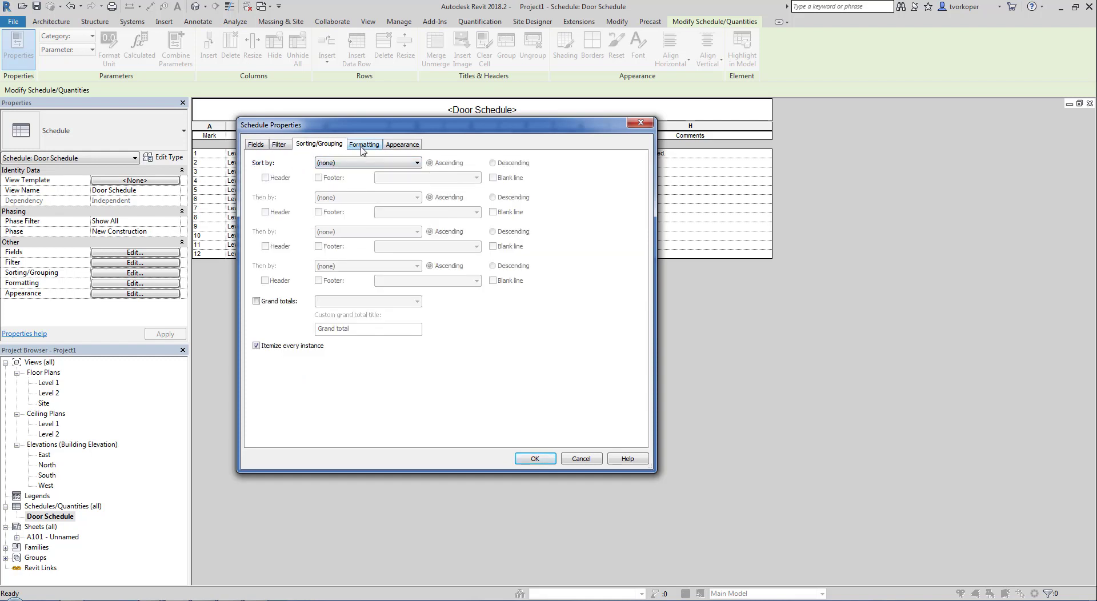
pyautogui.click(362, 146)
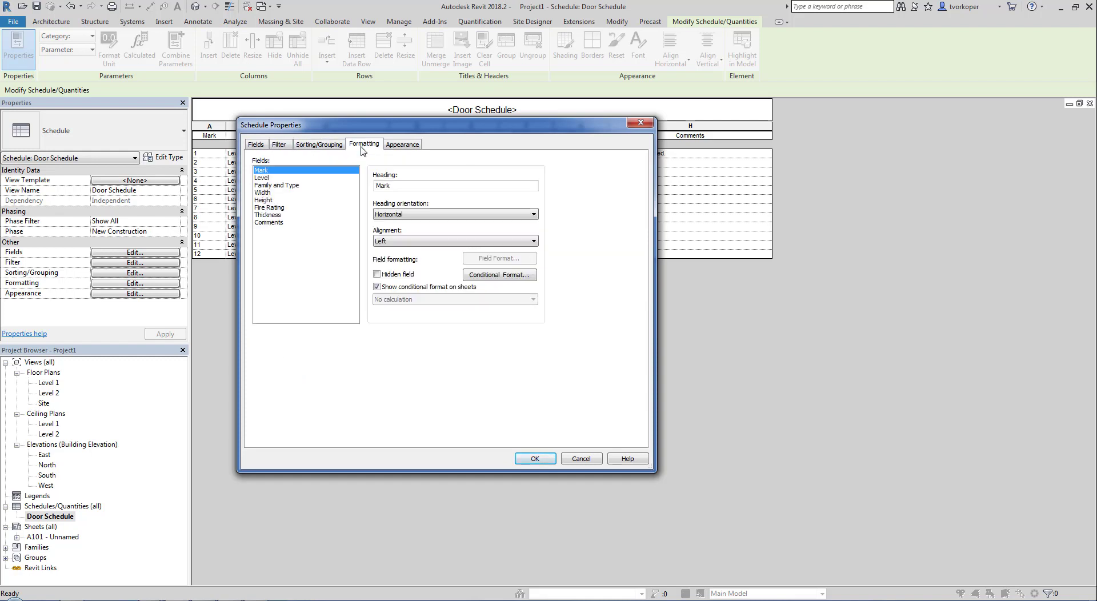
pyautogui.click(395, 147)
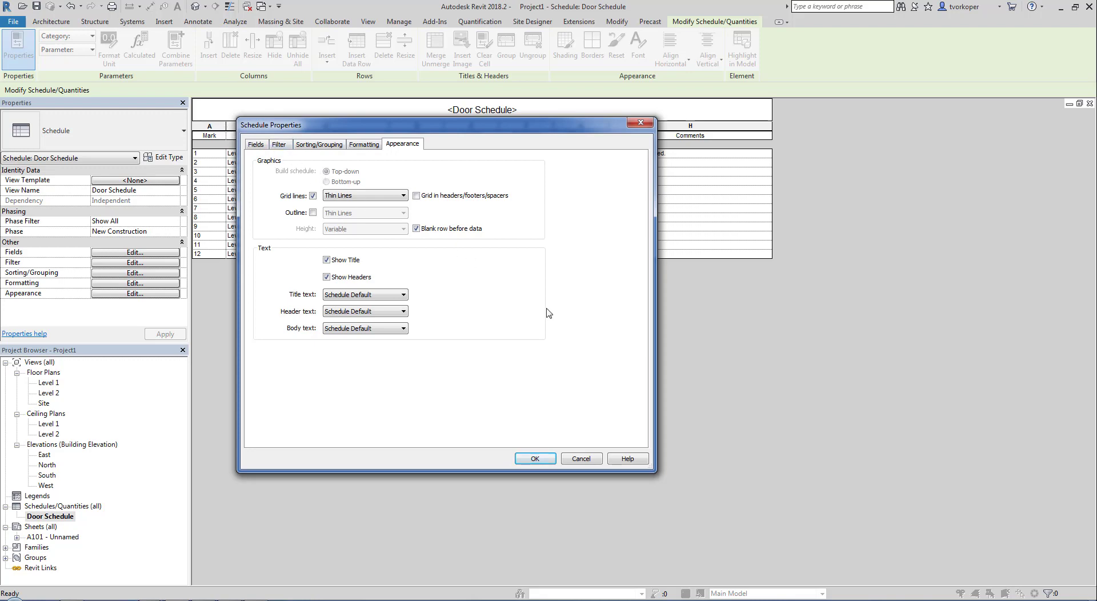
pyautogui.click(535, 459)
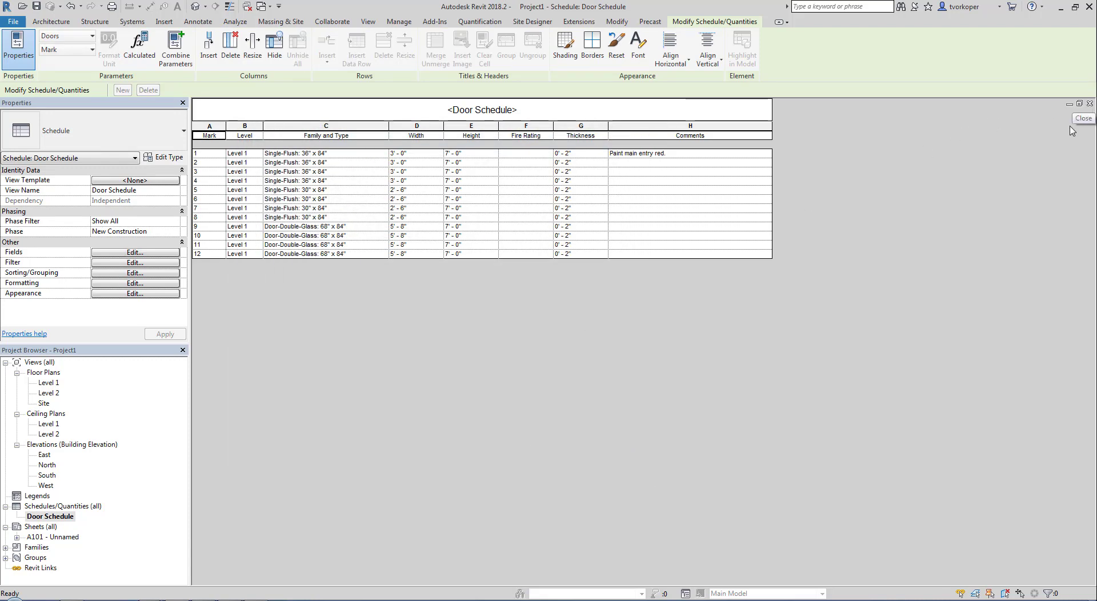
pyautogui.click(1090, 103)
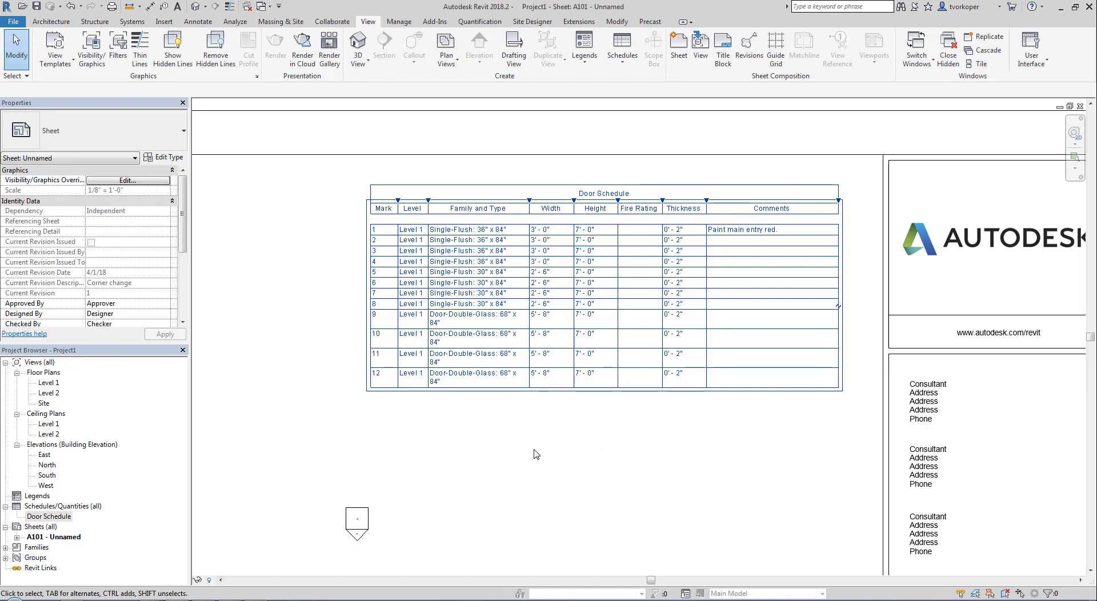
# Step: Look over sheet A101, examining the door schedule, the title block and the tagged floor plan with its revision cloud
pyautogui.press('z')
pyautogui.press('f')
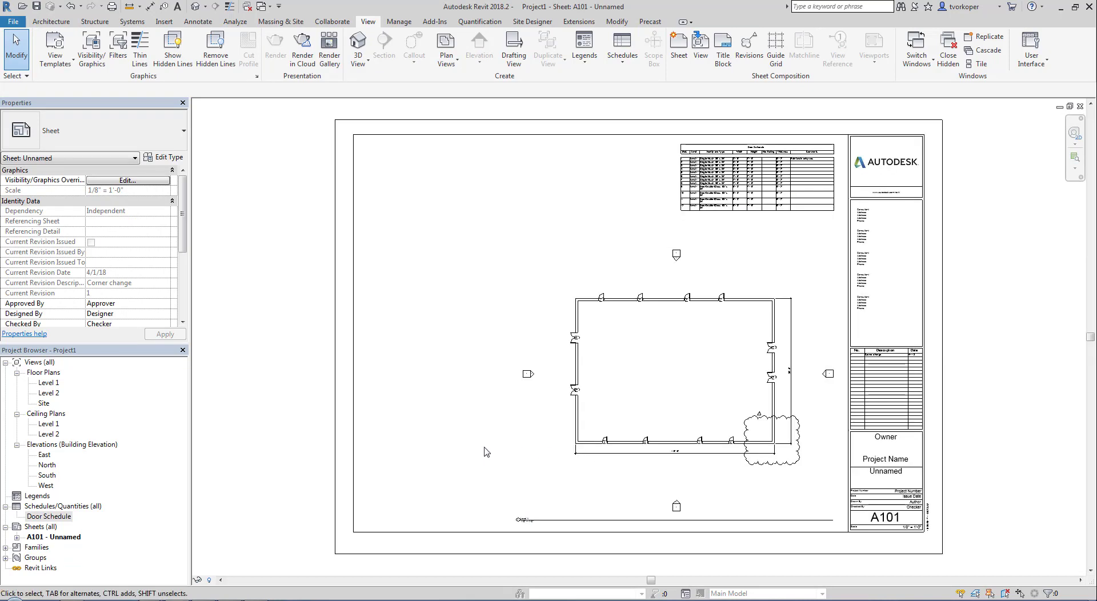
pyautogui.moveTo(482, 448); pyautogui.dragTo(351, 457, button='middle')
pyautogui.scroll(3, 512, 344)
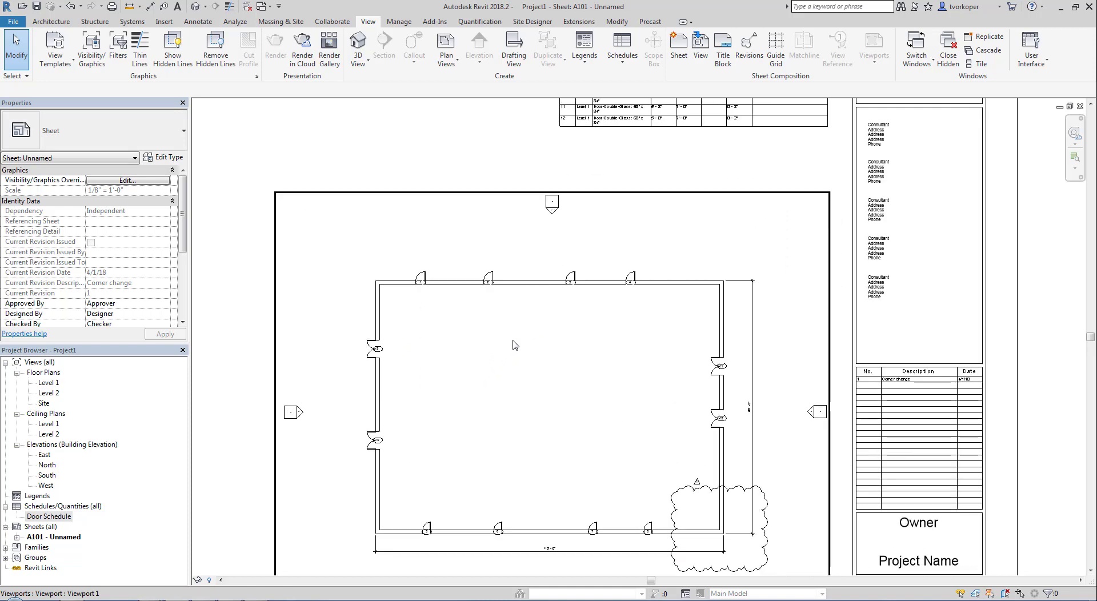
pyautogui.moveTo(517, 348); pyautogui.dragTo(328, 535, button='middle')
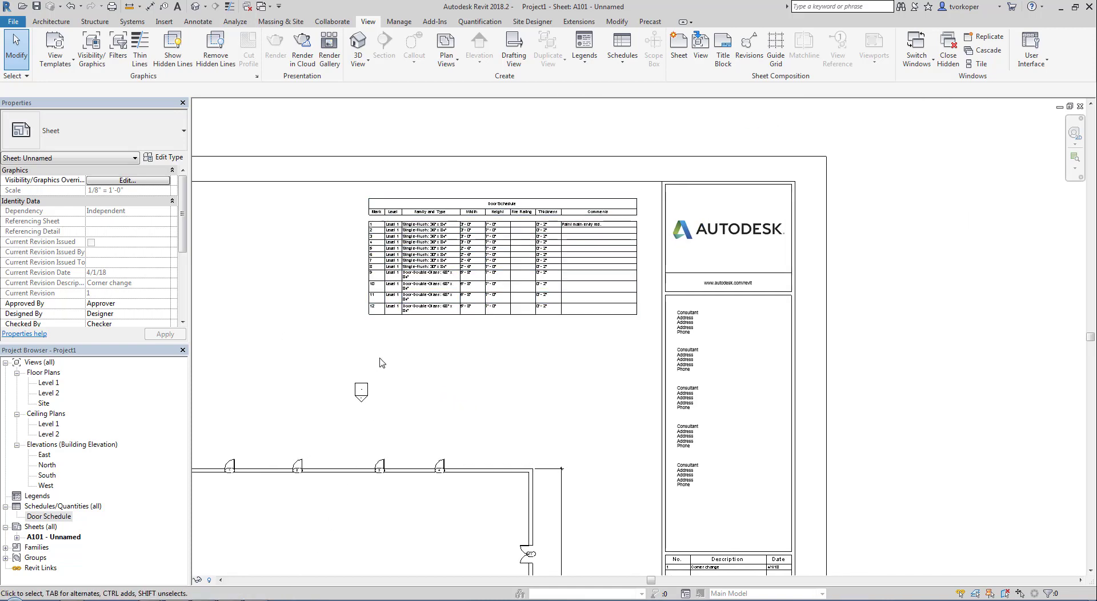
pyautogui.moveTo(382, 487); pyautogui.dragTo(403, 482, button='middle')
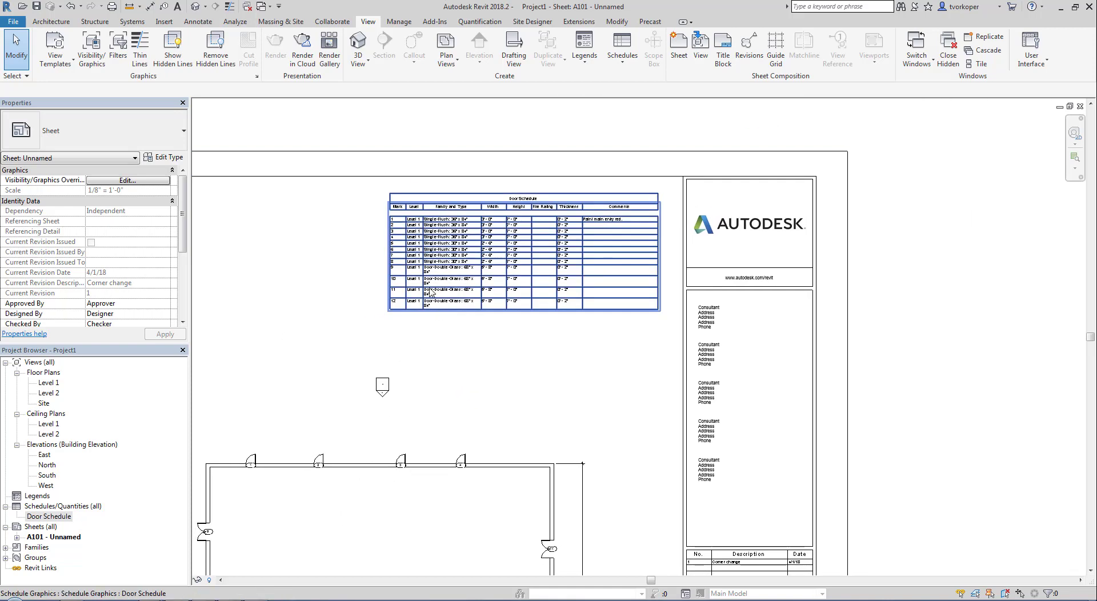
pyautogui.moveTo(428, 399); pyautogui.dragTo(581, 306, button='middle')
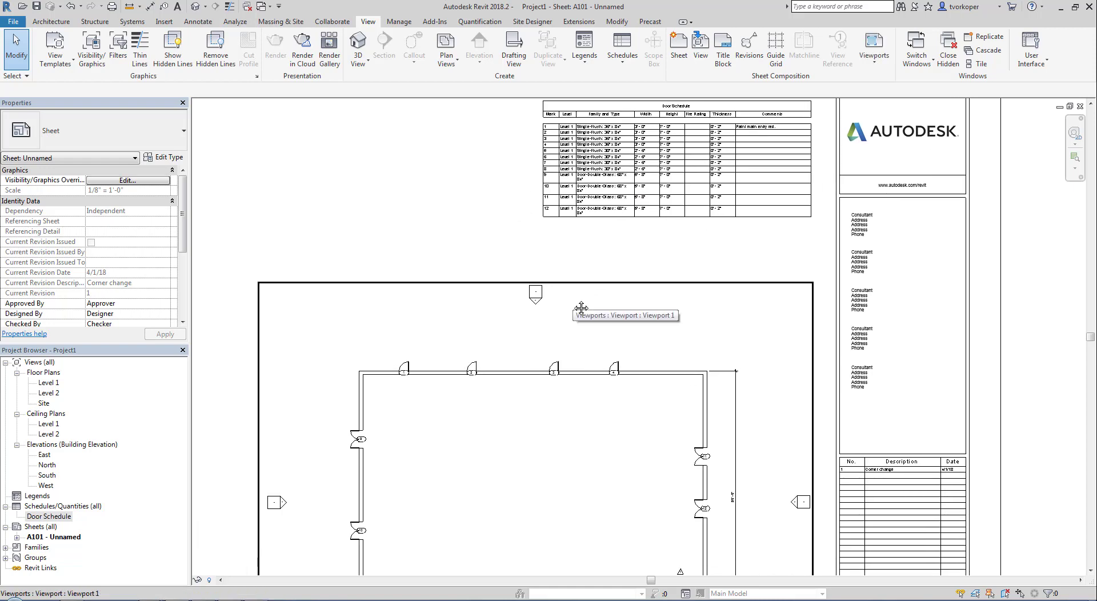
pyautogui.moveTo(504, 425); pyautogui.dragTo(634, 425, button='middle')
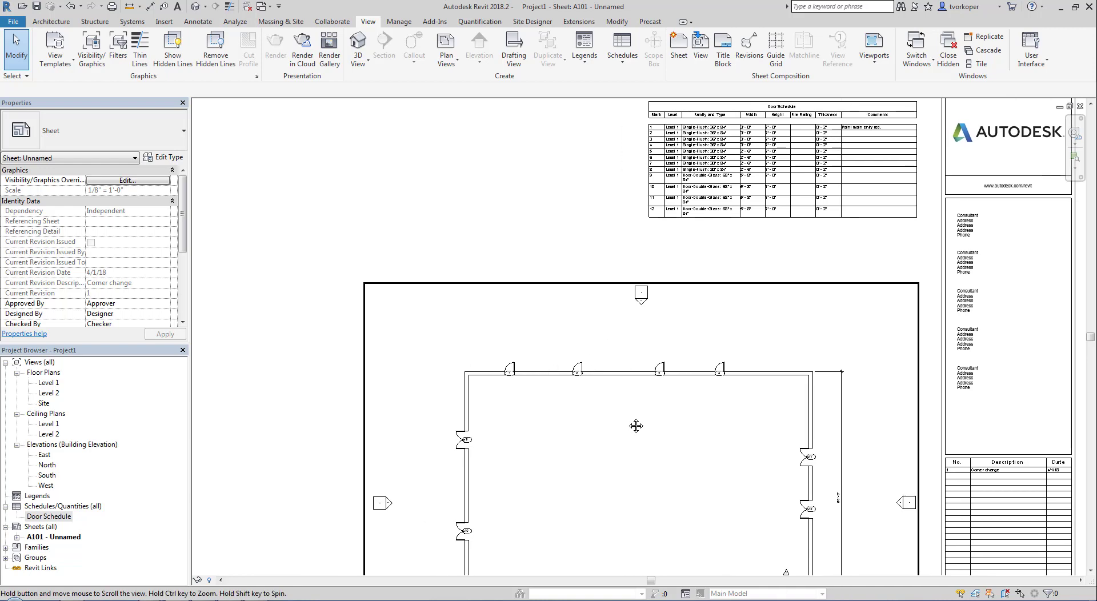
pyautogui.moveTo(401, 339); pyautogui.dragTo(267, 218, button='middle')
pyautogui.scroll(-2, 557, 336)
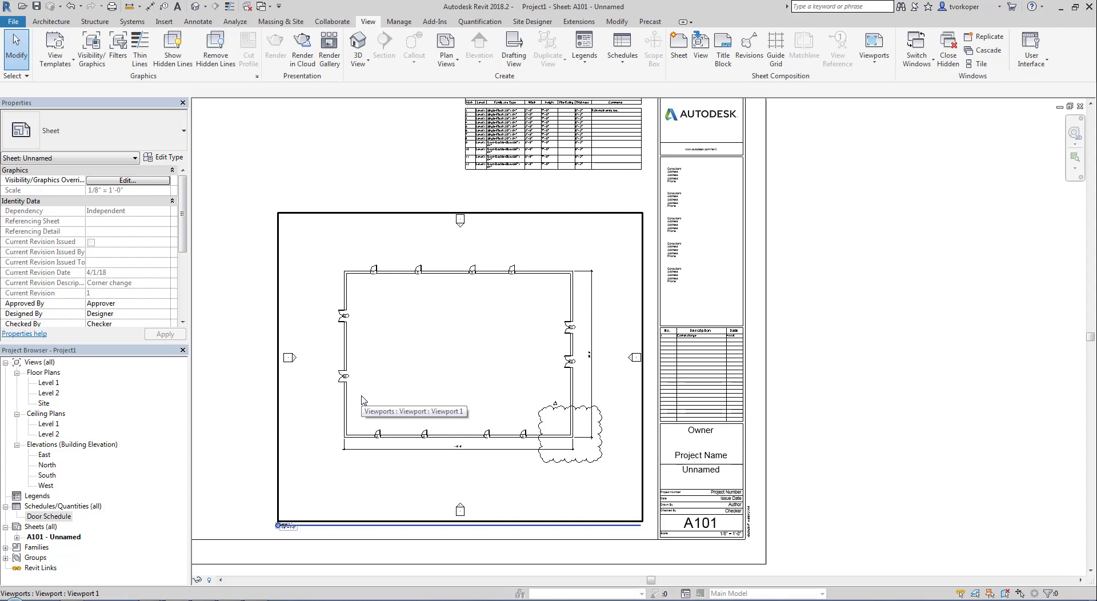
# Step: Activate the Level 1 viewport and place four Fixed 36" x 48" windows beside the doors along the north wall
pyautogui.doubleClick(371, 345)
pyautogui.scroll(3, 414, 326)
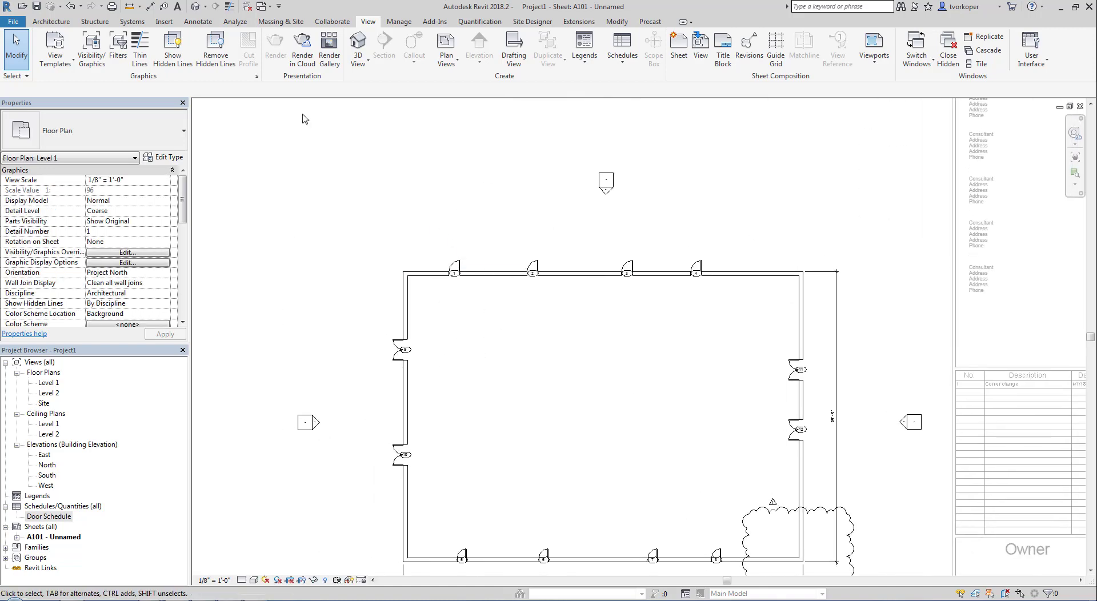
pyautogui.click(67, 23)
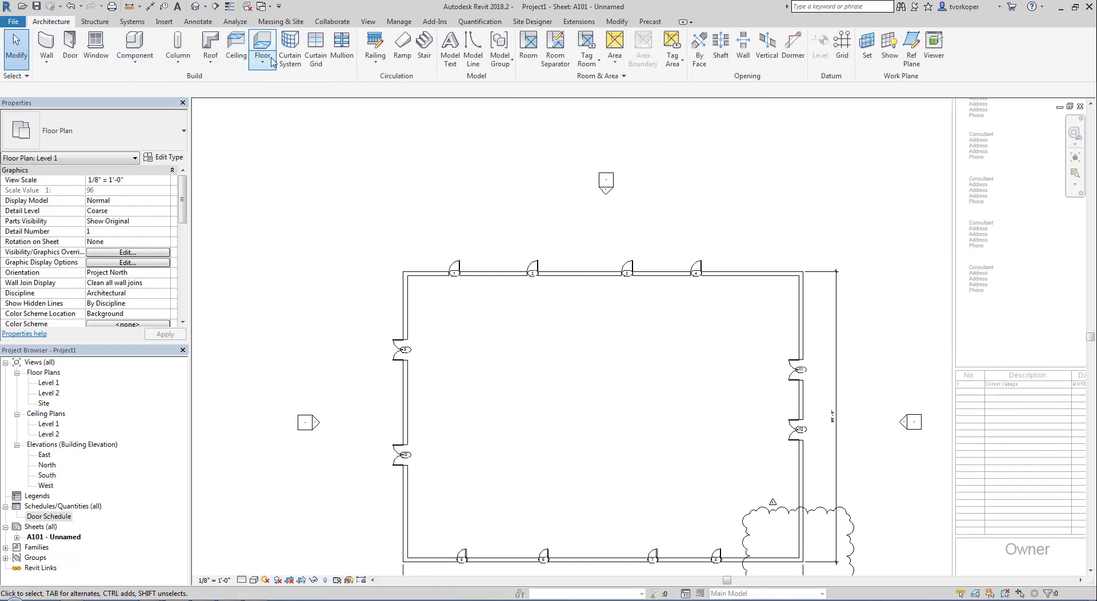
pyautogui.click(94, 49)
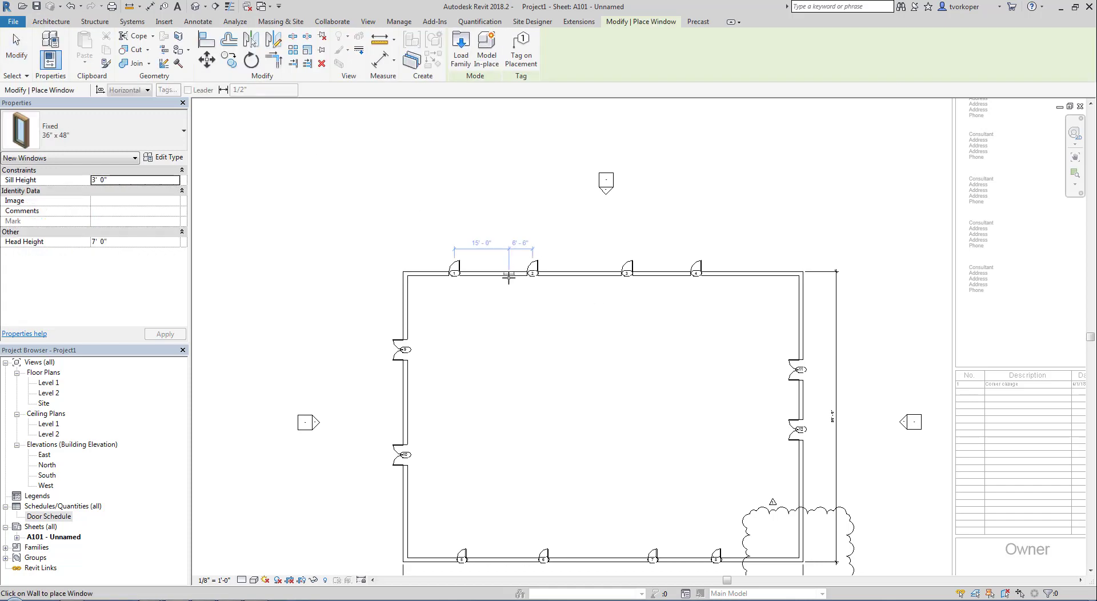
pyautogui.click(493, 273)
pyautogui.click(579, 273)
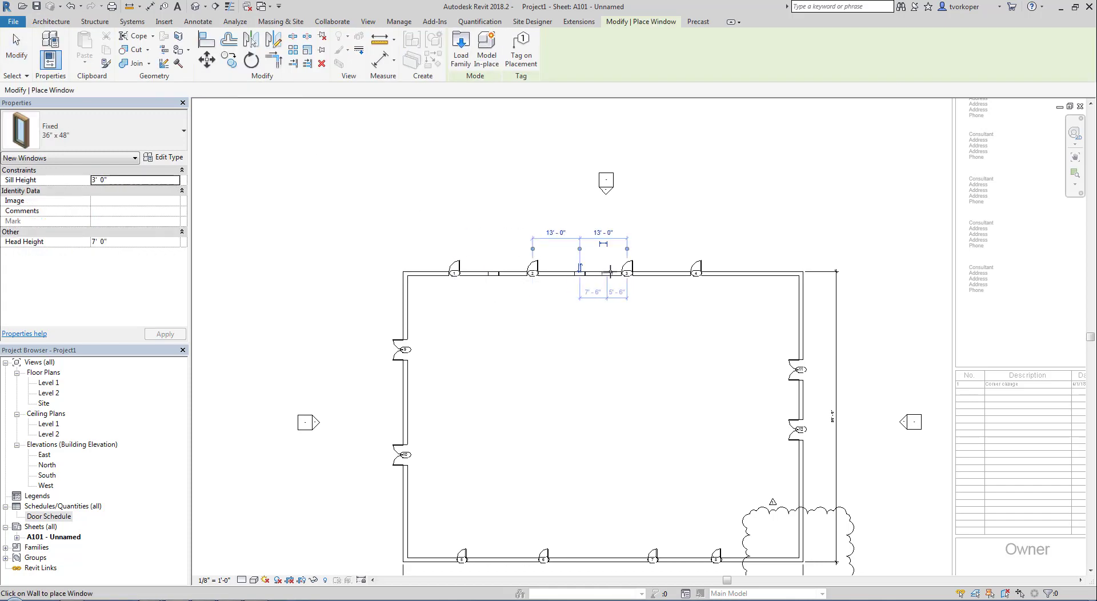
pyautogui.click(655, 273)
pyautogui.press('Escape')
pyautogui.press('Escape')
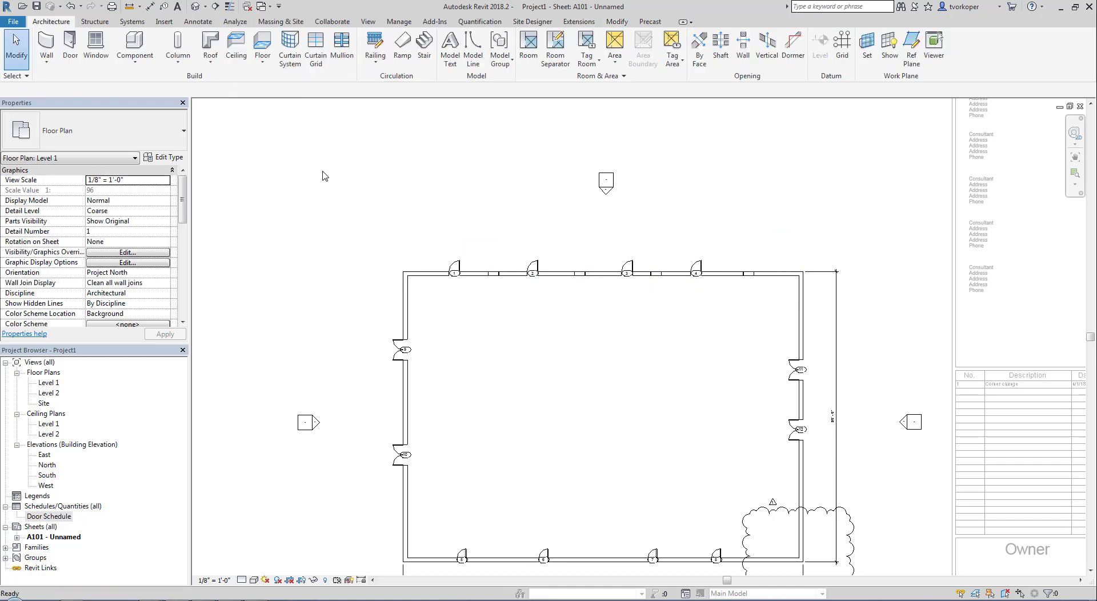
# Step: Place three Window-Double-Hung 30" x 46" windows beside the doors along the west wall and deactivate the viewport
pyautogui.press('w')
pyautogui.press('n')
pyautogui.click(94, 131)
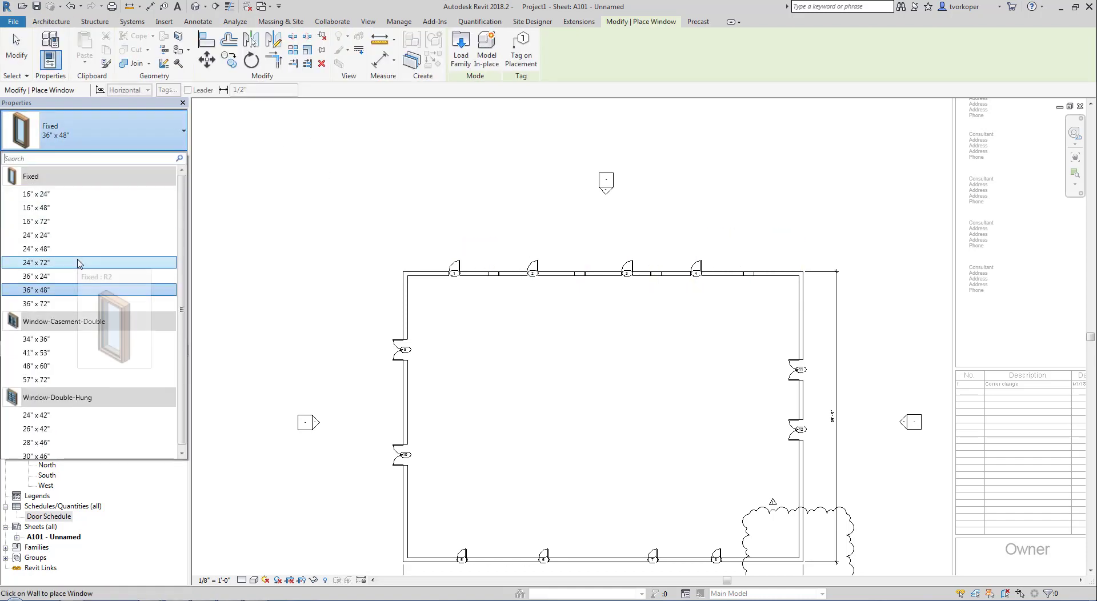
pyautogui.click(47, 451)
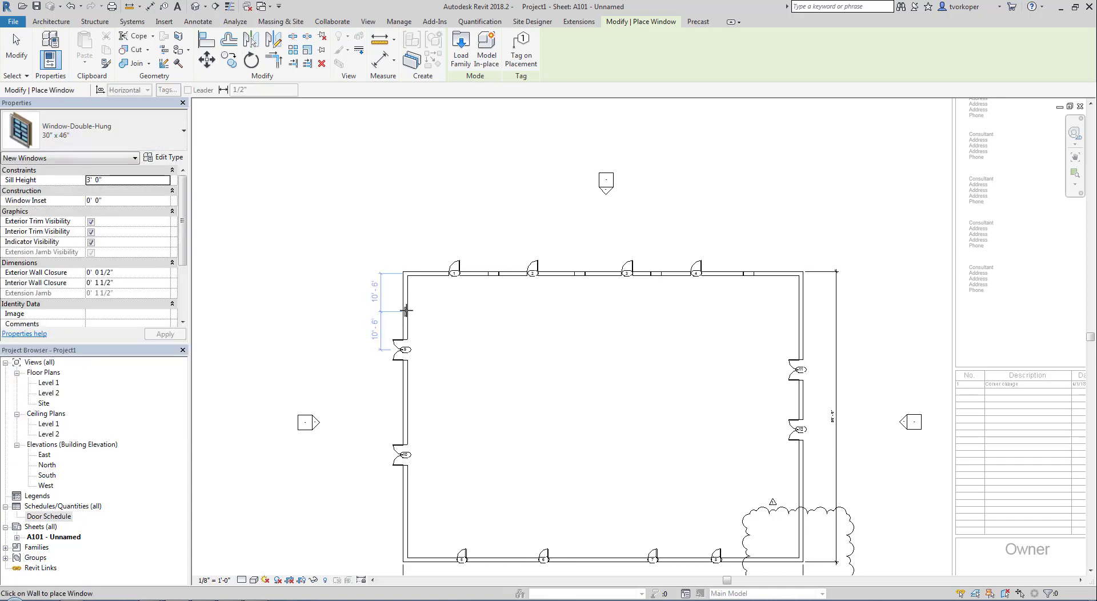
pyautogui.click(404, 402)
pyautogui.click(405, 506)
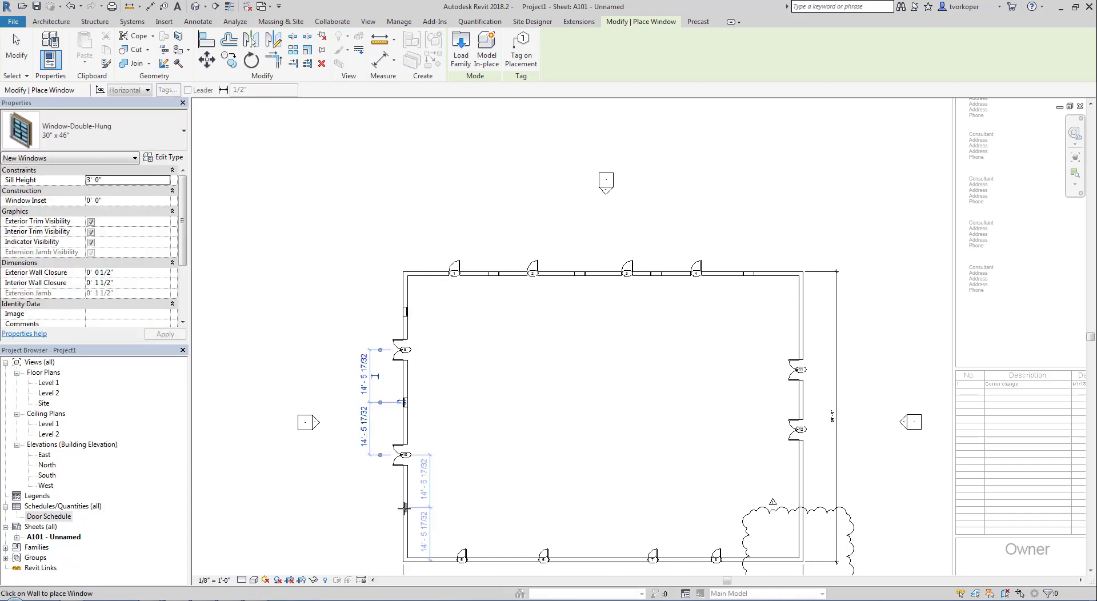
pyautogui.press('Escape')
pyautogui.press('Escape')
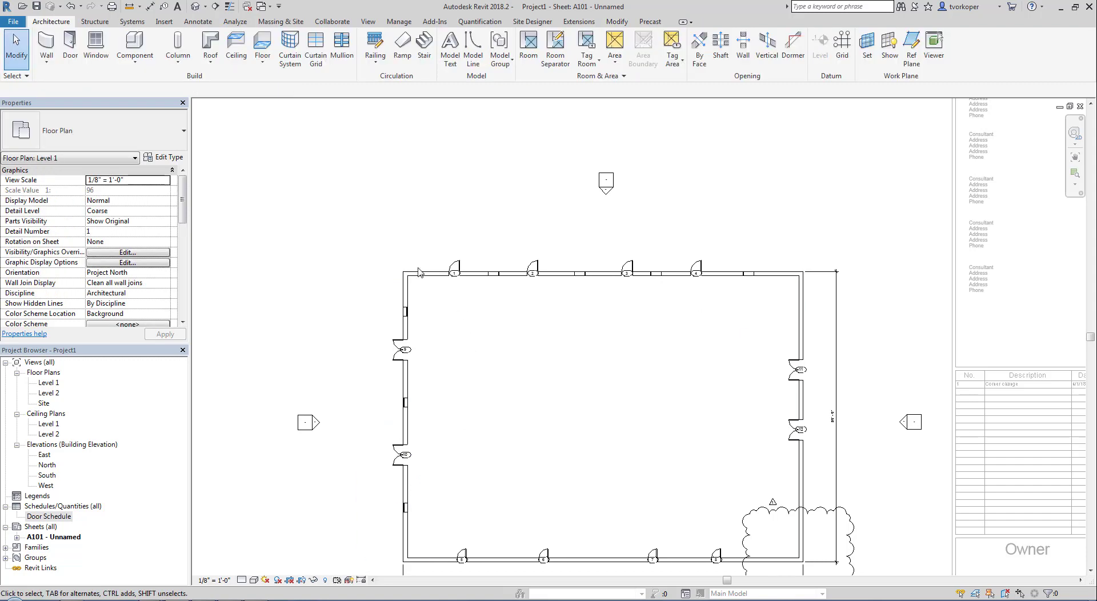
pyautogui.doubleClick(387, 208)
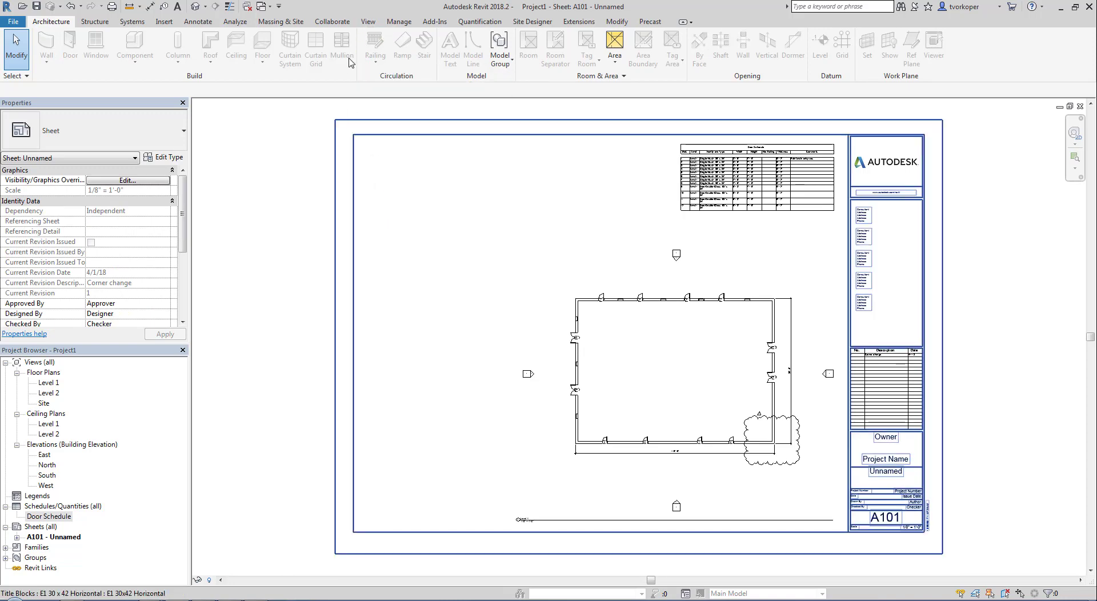
# Step: Create a new legend view named Window Legend at 1/4" = 1'-0" scale
pyautogui.click(368, 21)
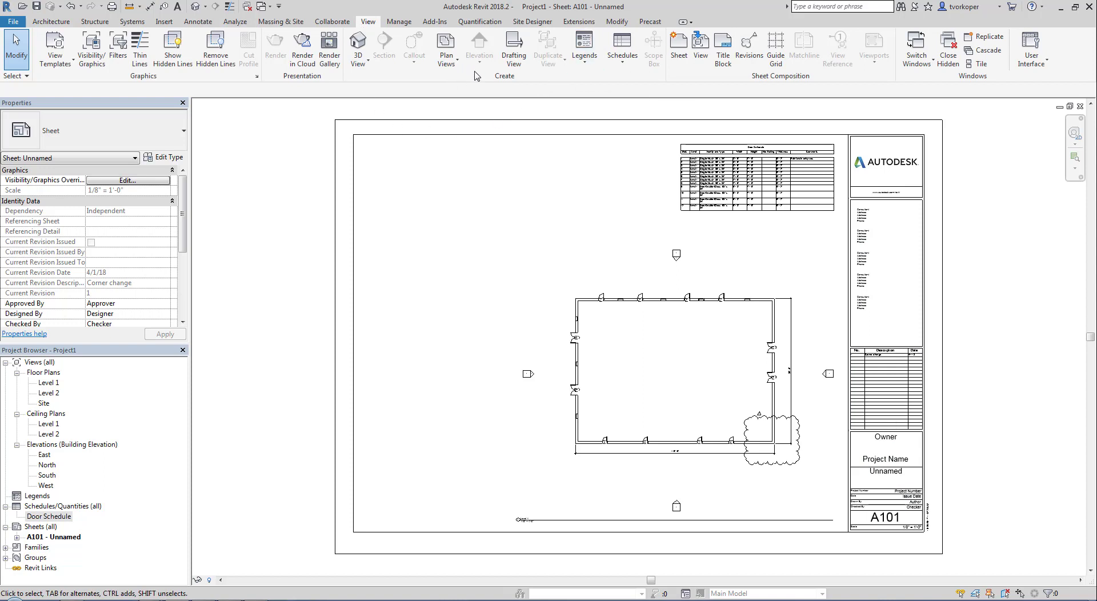
pyautogui.moveTo(474, 71); pyautogui.dragTo(525, 91)
pyautogui.moveTo(554, 20); pyautogui.dragTo(619, 85)
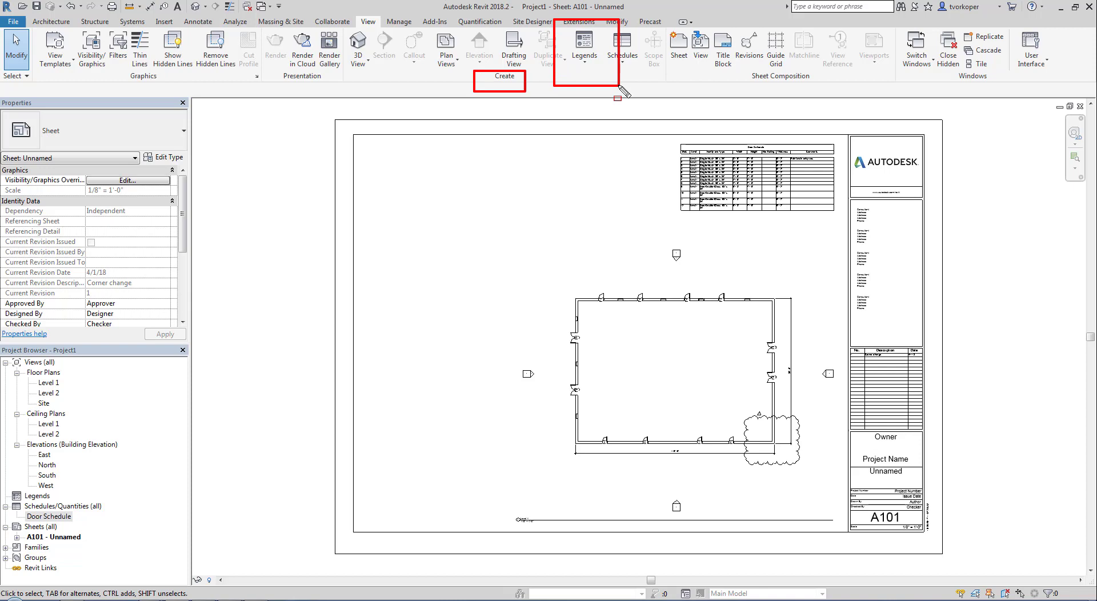
pyautogui.click(584, 51)
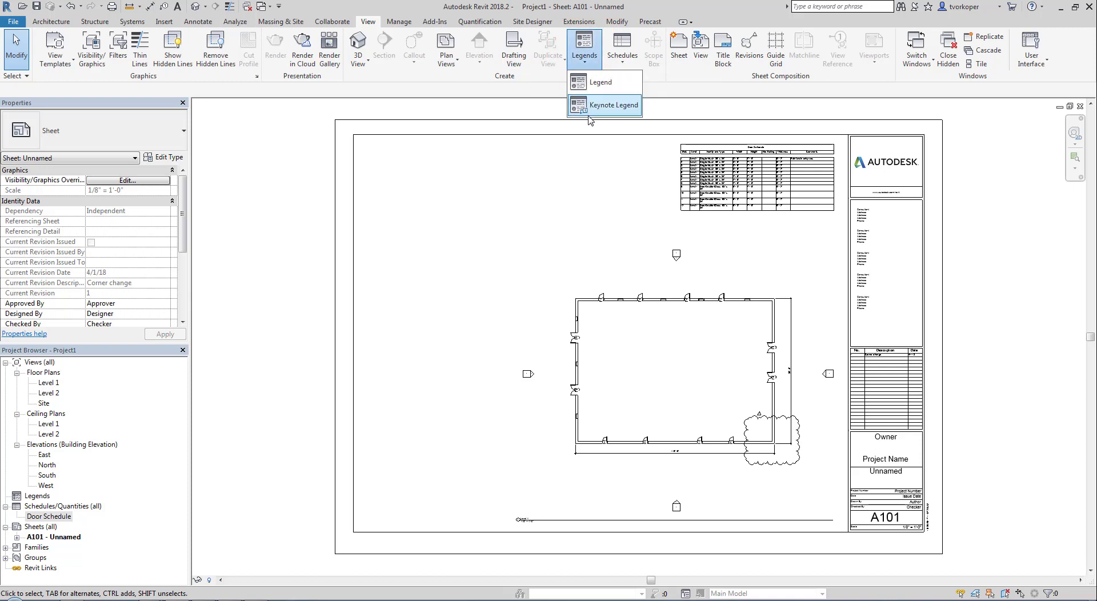
pyautogui.click(599, 82)
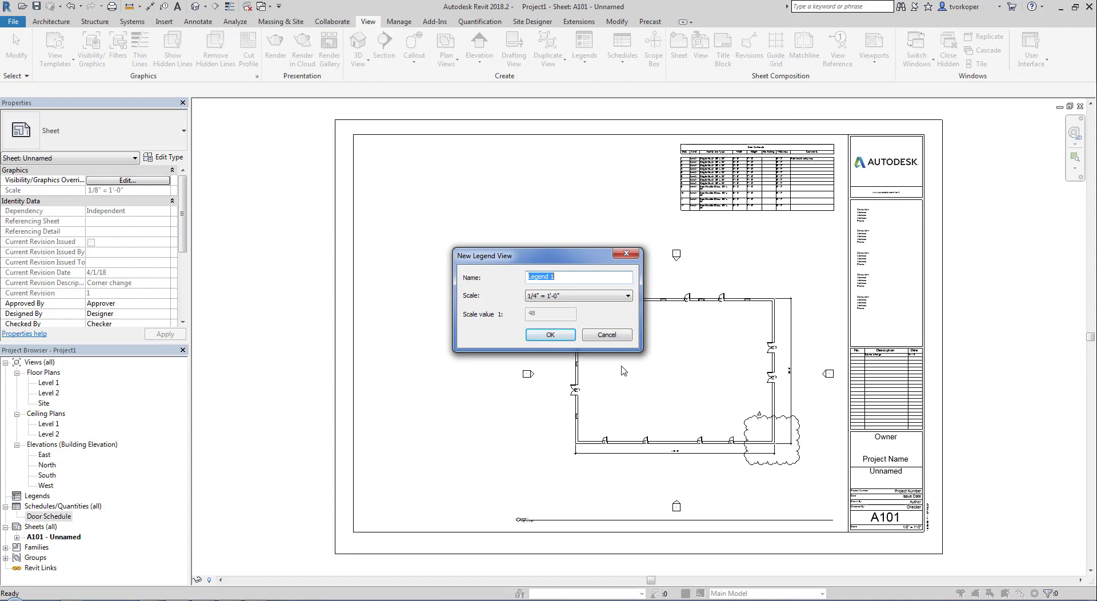
pyautogui.write('Window')
pyautogui.click(550, 334)
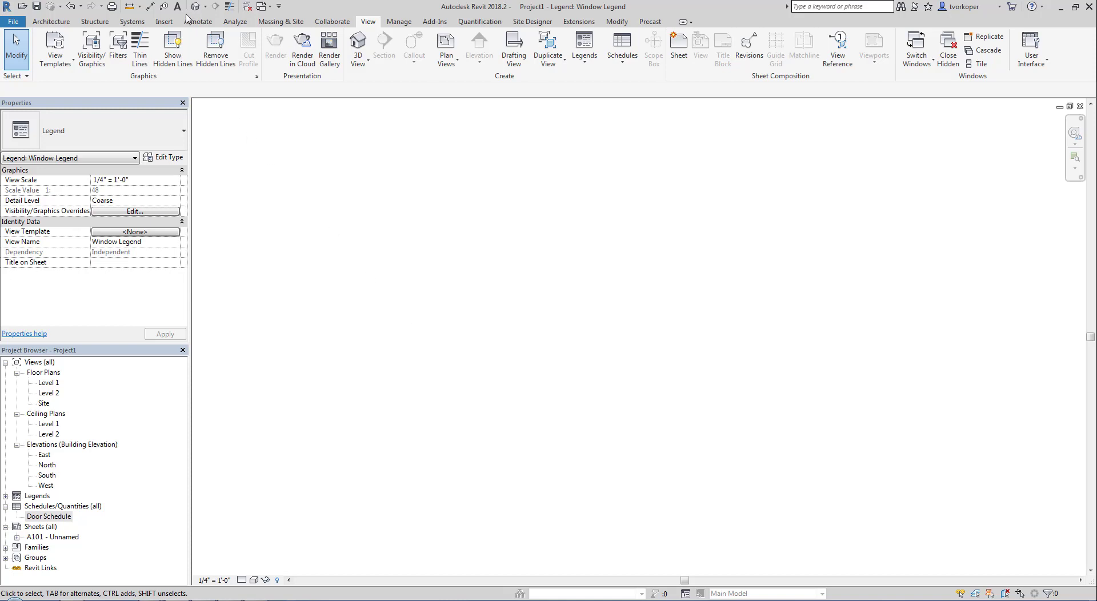
pyautogui.click(48, 26)
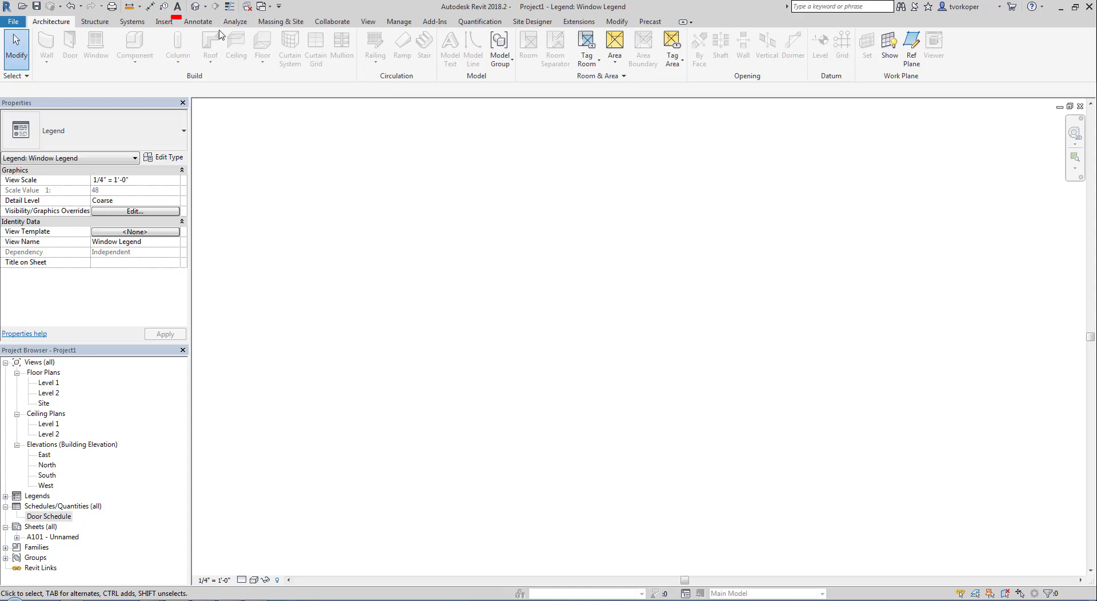
pyautogui.click(200, 22)
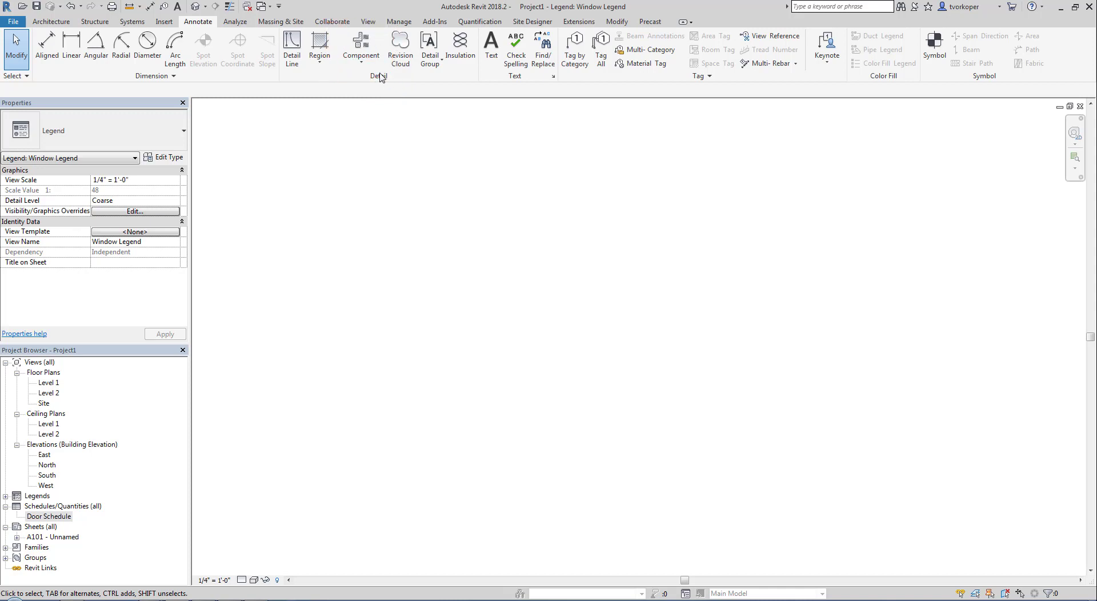
pyautogui.click(362, 62)
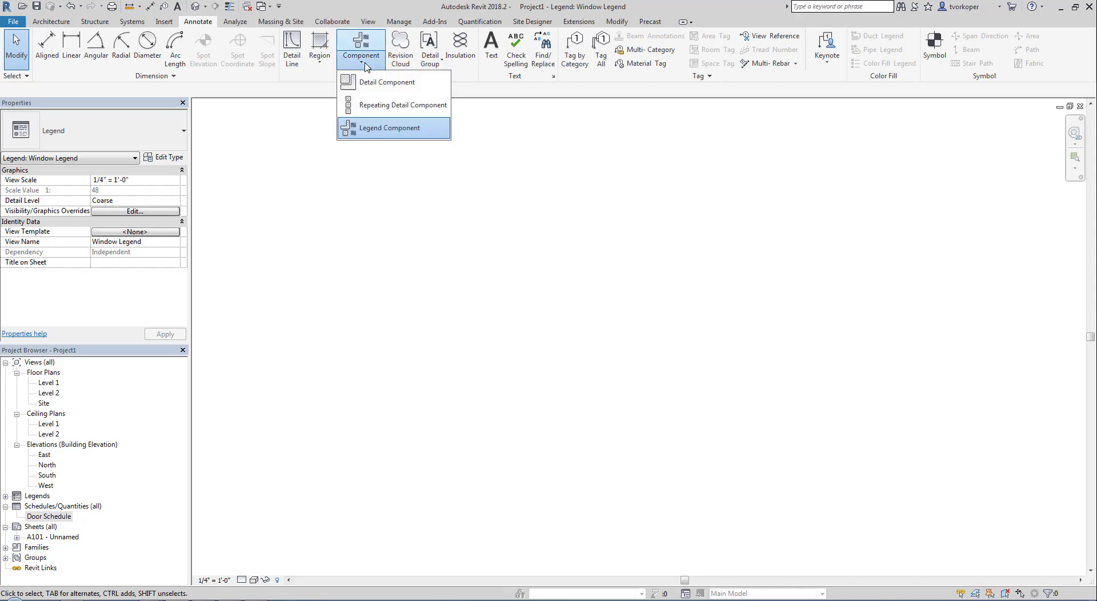
pyautogui.click(373, 128)
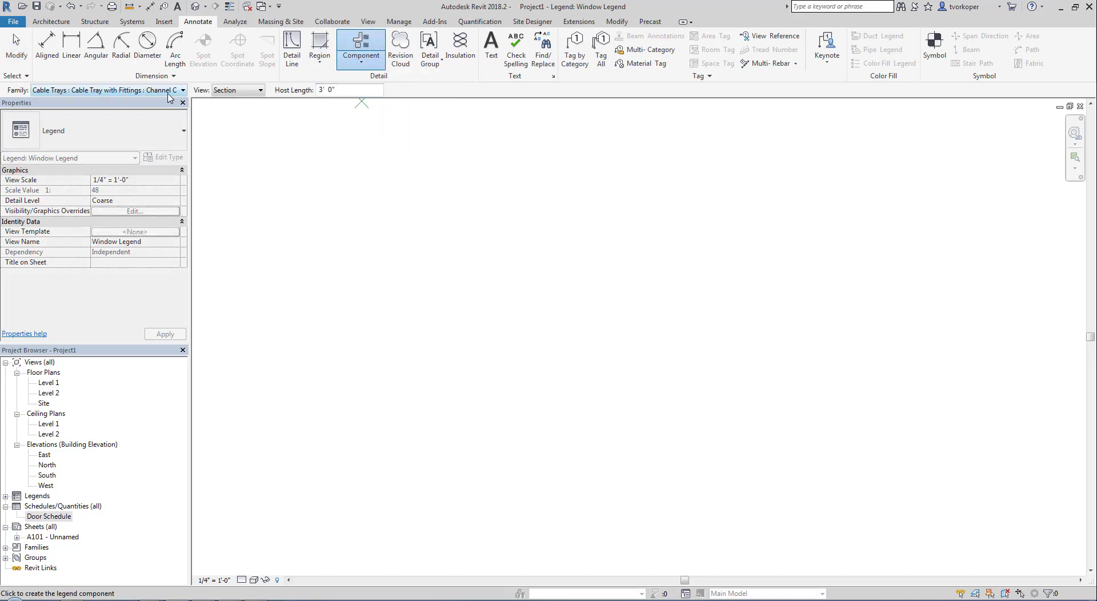
pyautogui.moveTo(8, 79); pyautogui.dragTo(384, 114)
pyautogui.press('Escape')
pyautogui.click(184, 90)
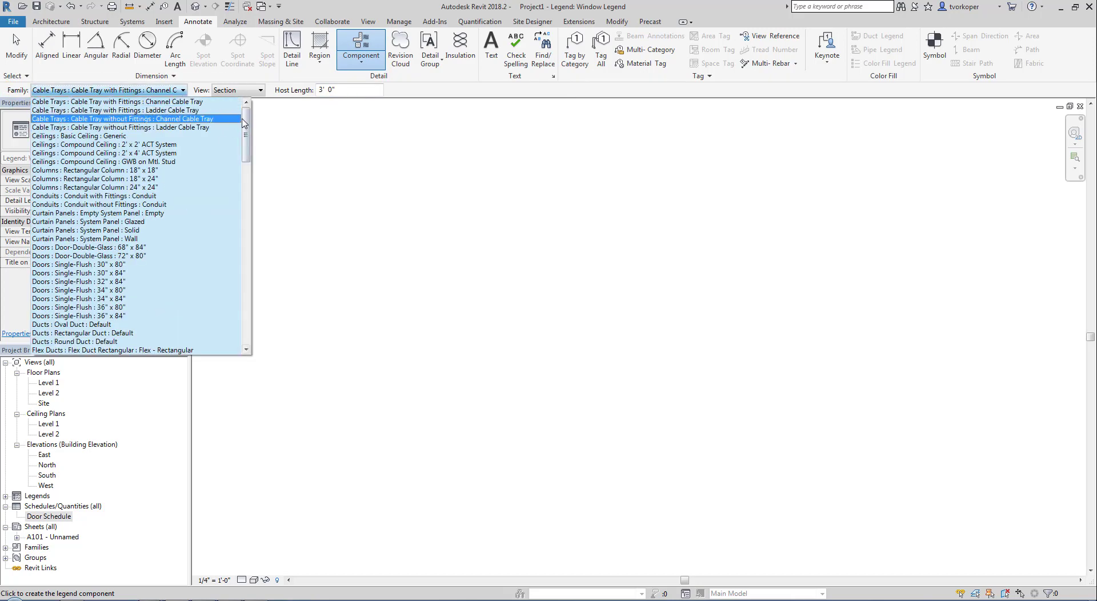
pyautogui.moveTo(248, 127); pyautogui.dragTo(244, 280)
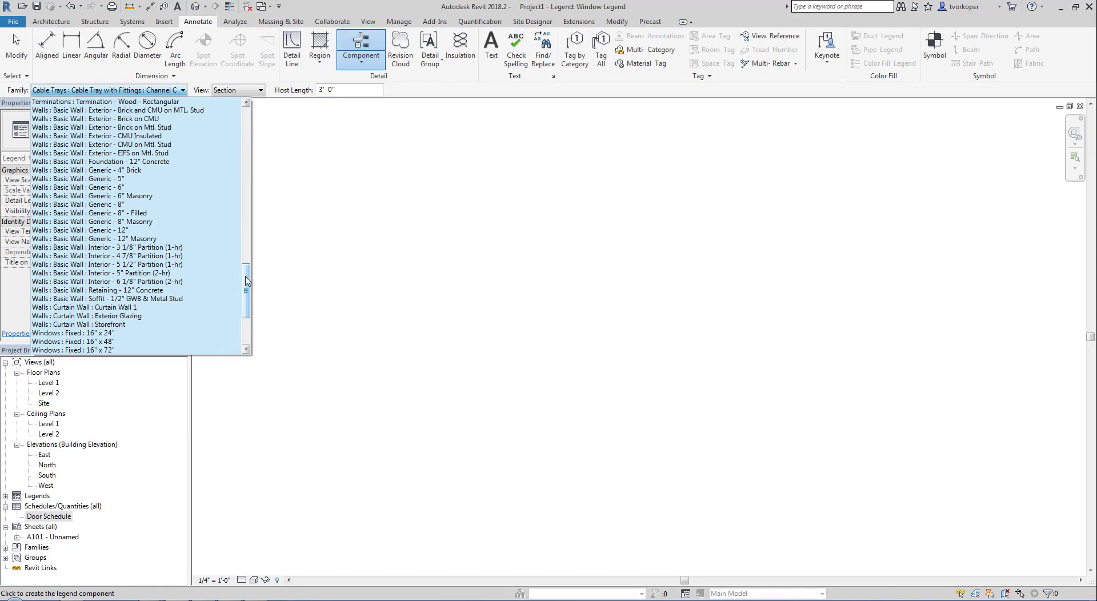
pyautogui.moveTo(247, 280); pyautogui.dragTo(247, 318)
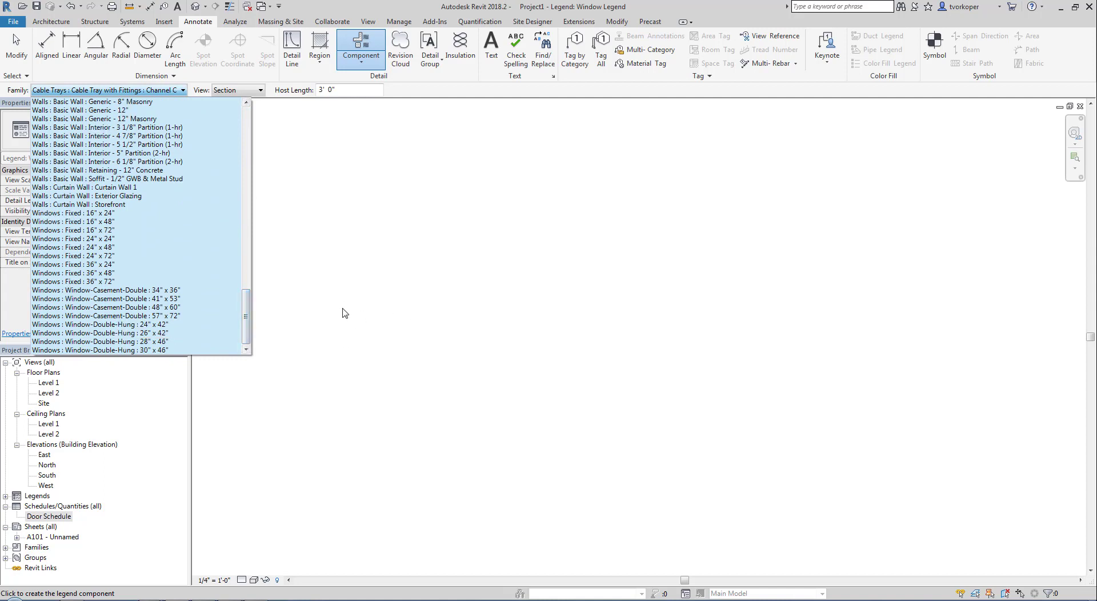
pyautogui.click(65, 228)
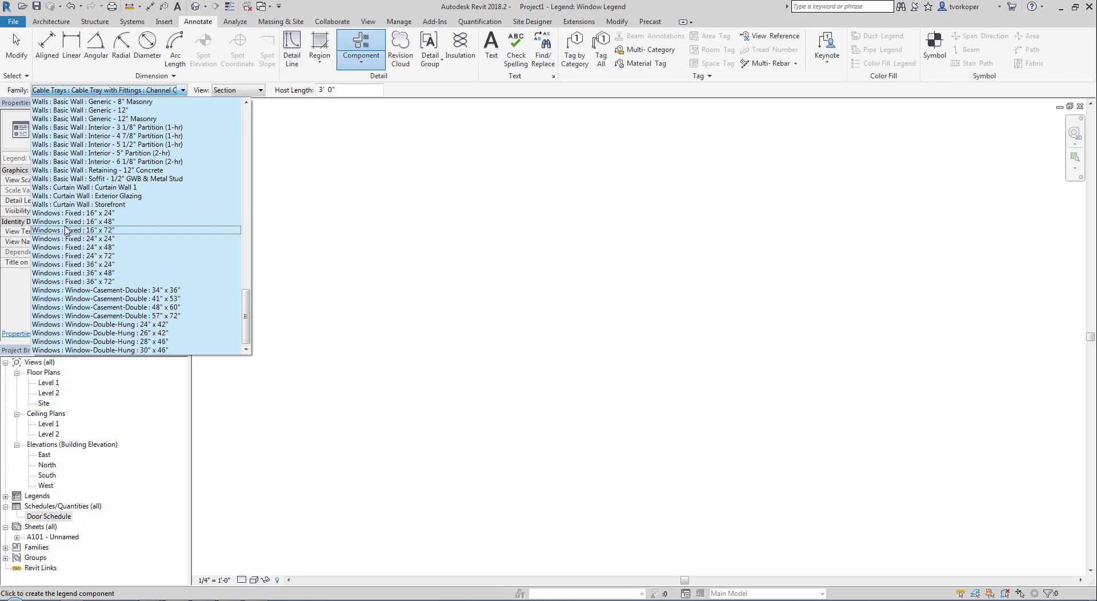
# Step: Tile the open views and check the types of the windows on the north and west walls in the Level 1 plan
pyautogui.press('w')
pyautogui.press('t')
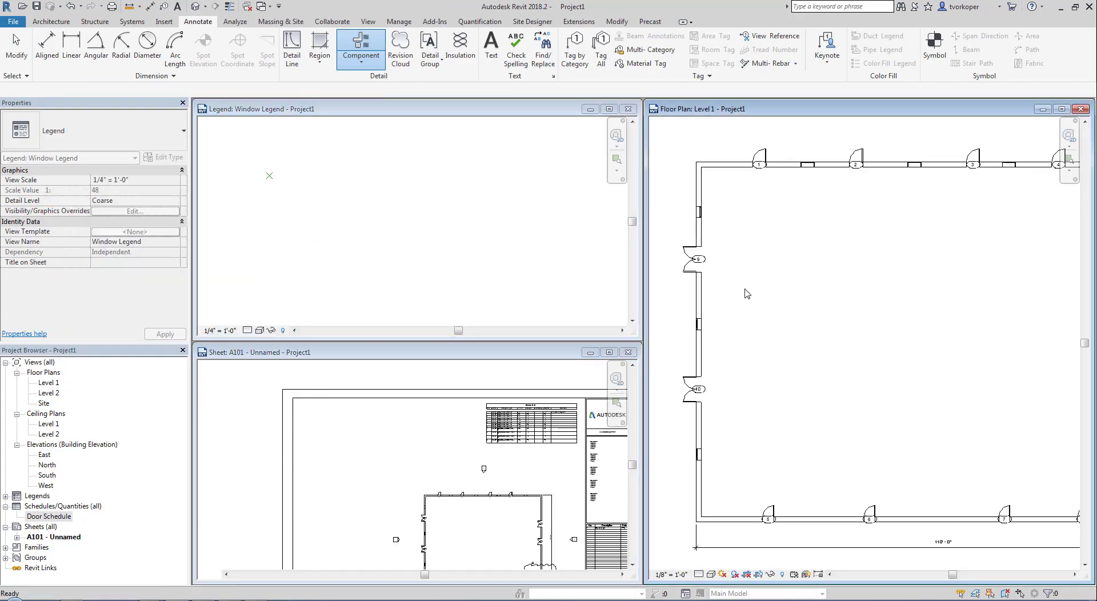
pyautogui.click(807, 171)
pyautogui.click(807, 170)
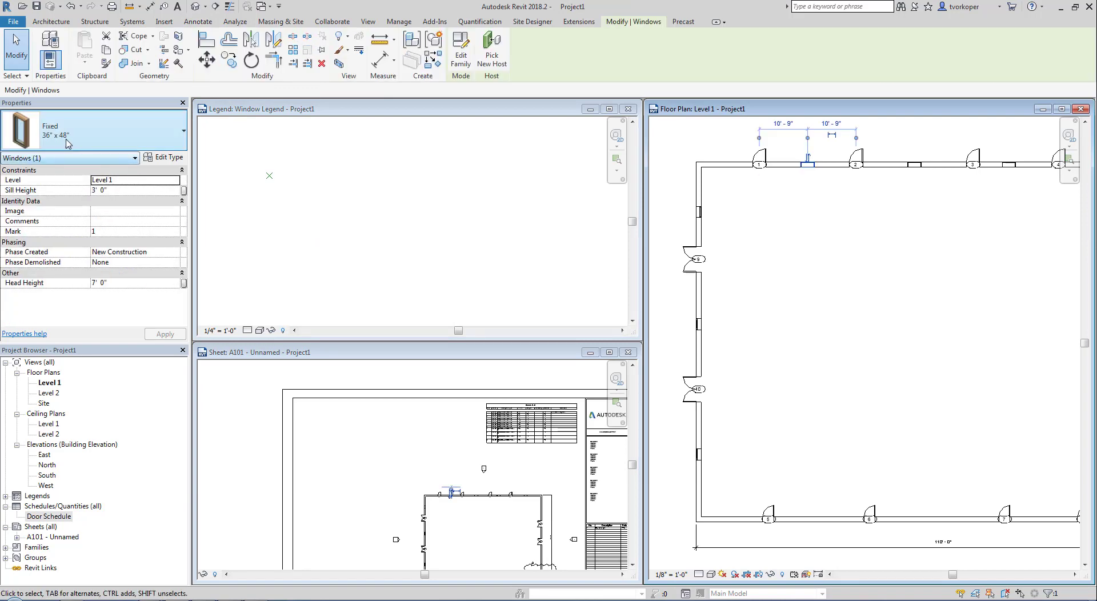
pyautogui.click(749, 301)
pyautogui.click(701, 213)
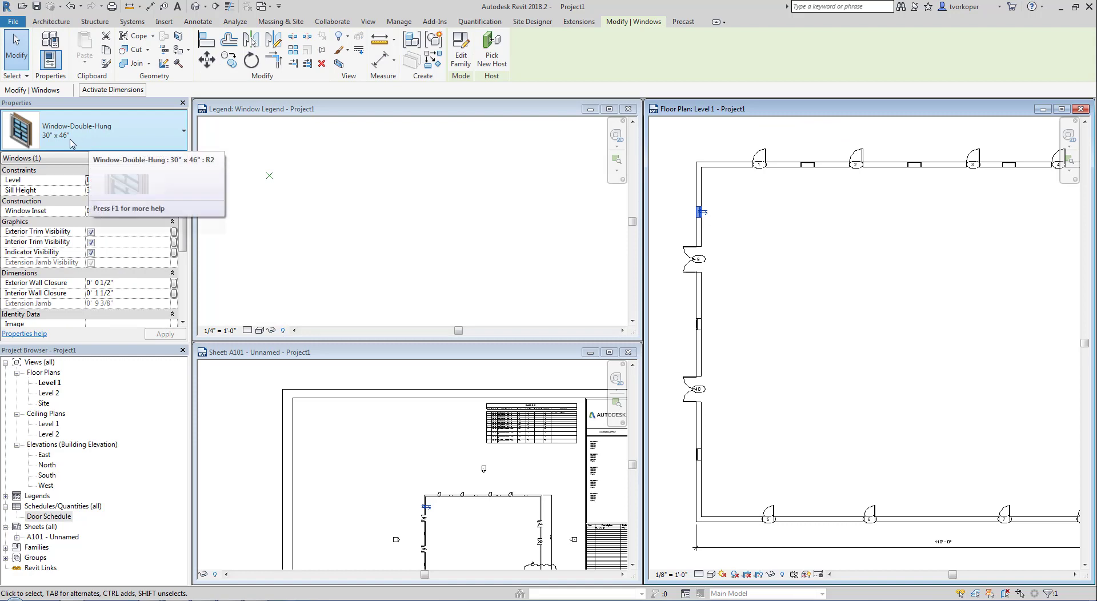
pyautogui.press('Escape')
# Step: Place a Fixed 36" x 48" window as a legend component in the Window Legend view, shown as Elevation : Front
pyautogui.click(363, 198)
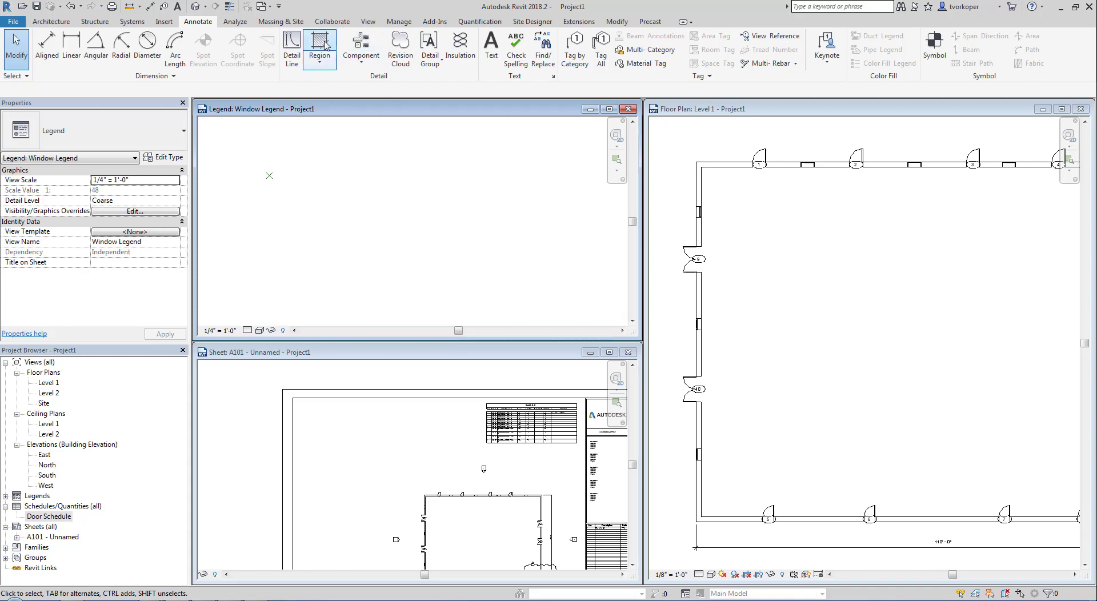
pyautogui.click(361, 59)
pyautogui.click(366, 129)
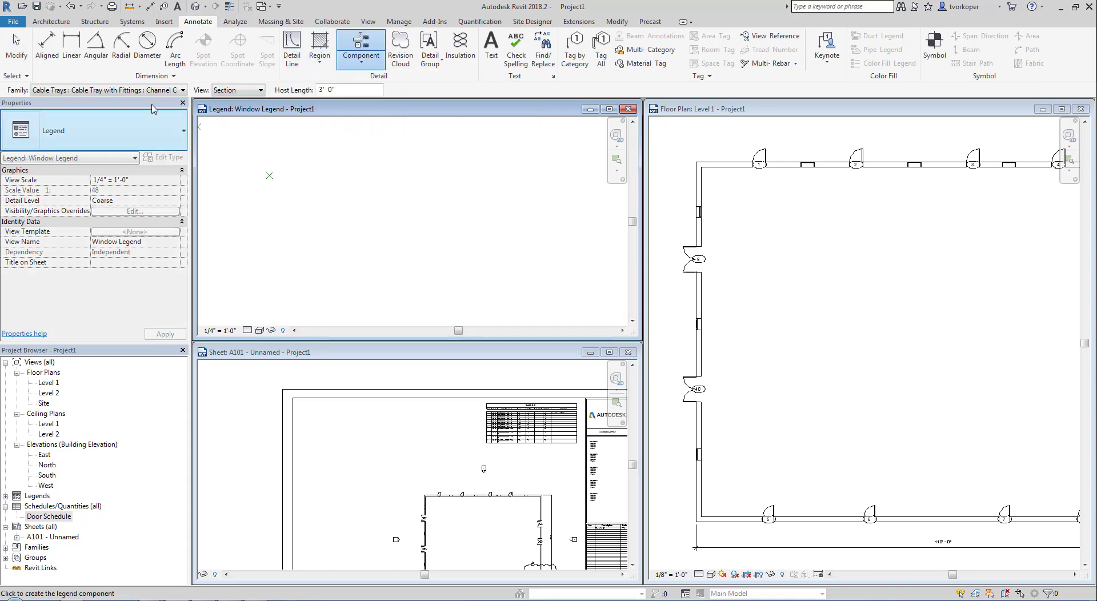
pyautogui.click(130, 92)
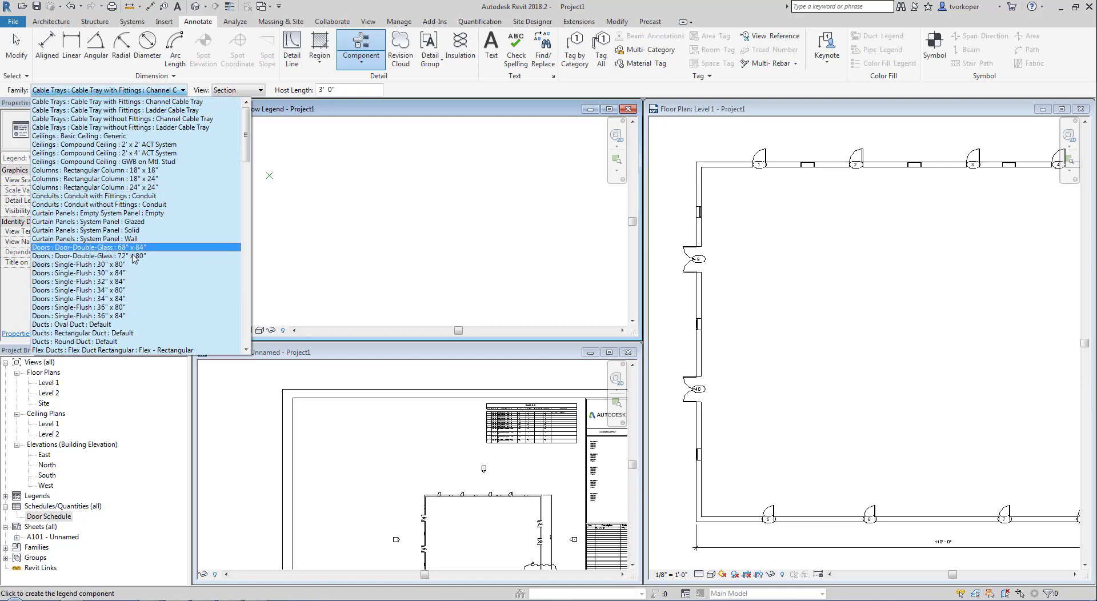
pyautogui.scroll(-10, 135, 254)
pyautogui.scroll(-20, 135, 259)
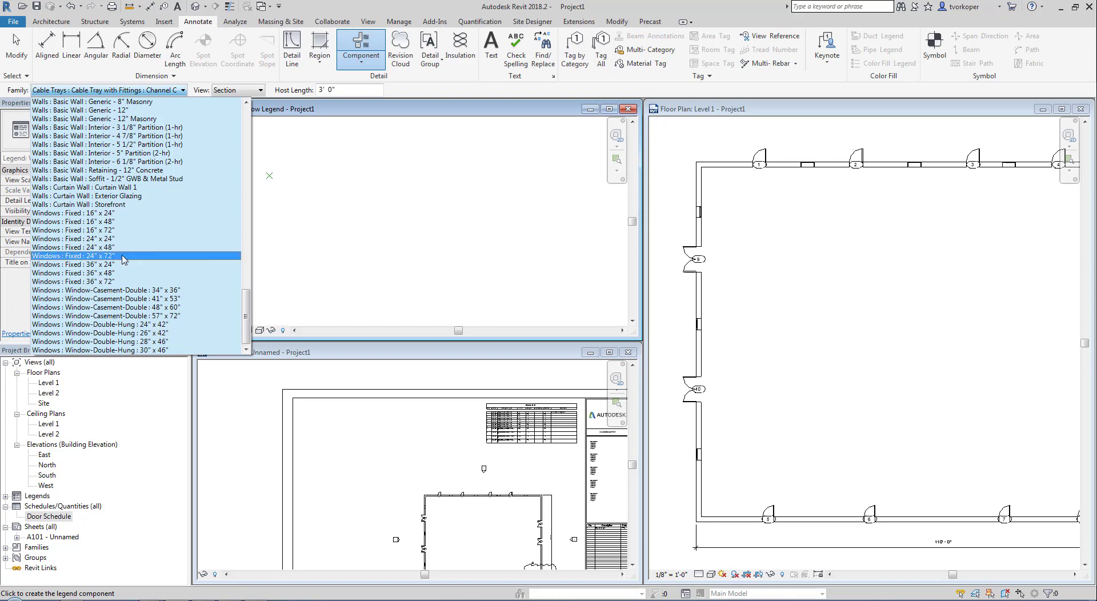
pyautogui.click(103, 273)
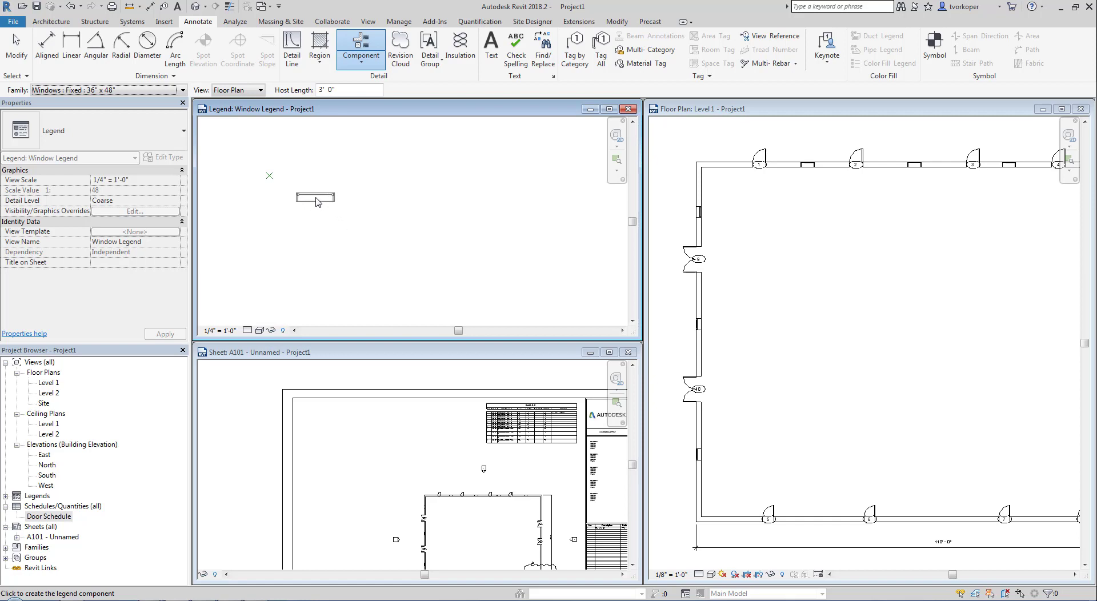
pyautogui.click(260, 91)
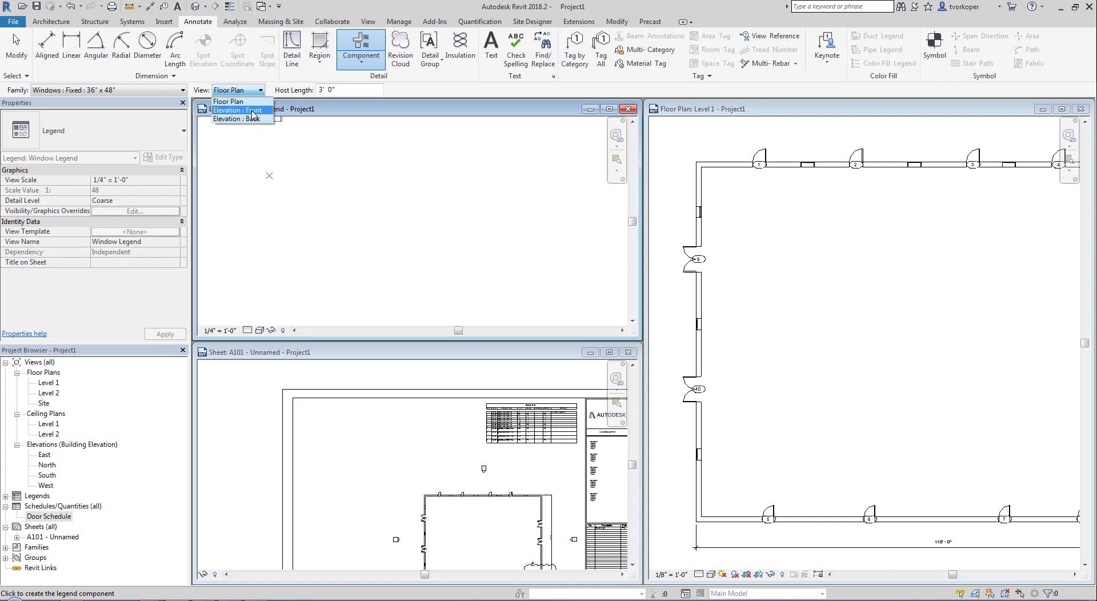
pyautogui.click(253, 110)
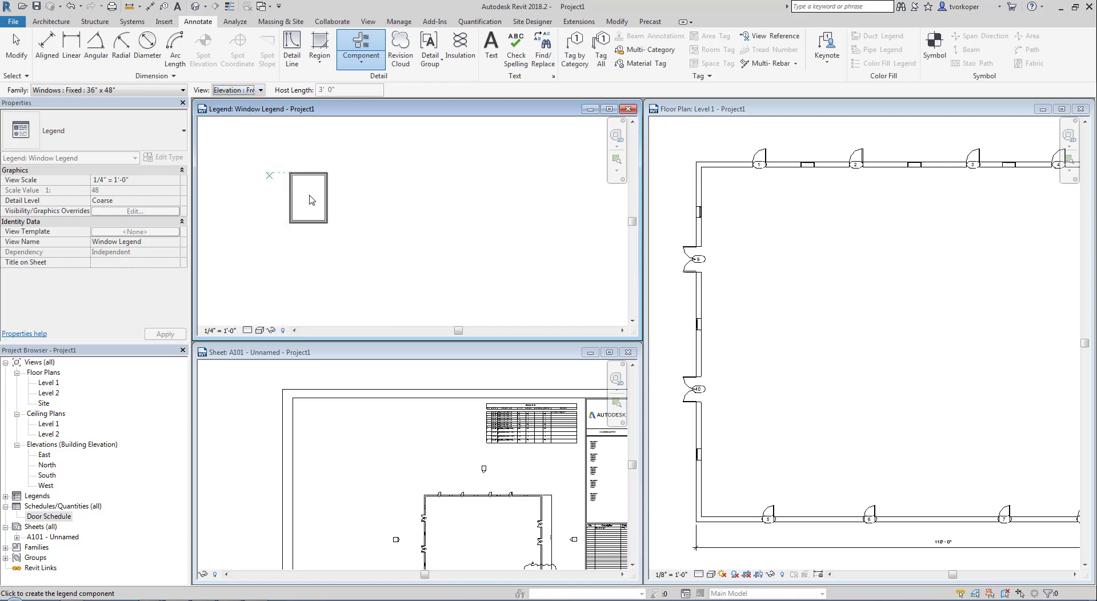
pyautogui.click(311, 199)
pyautogui.press('Escape')
pyautogui.press('Escape')
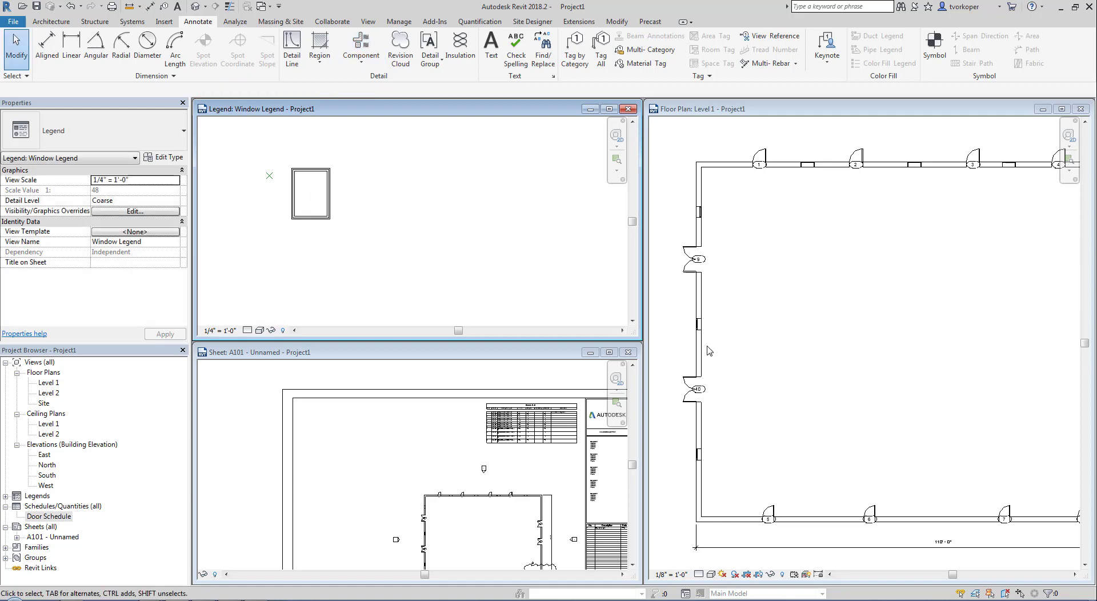
# Step: Place a Window-Double-Hung 30" x 46" legend component in front elevation to the right of the fixed window in the Window Legend
pyautogui.click(706, 331)
pyautogui.click(701, 330)
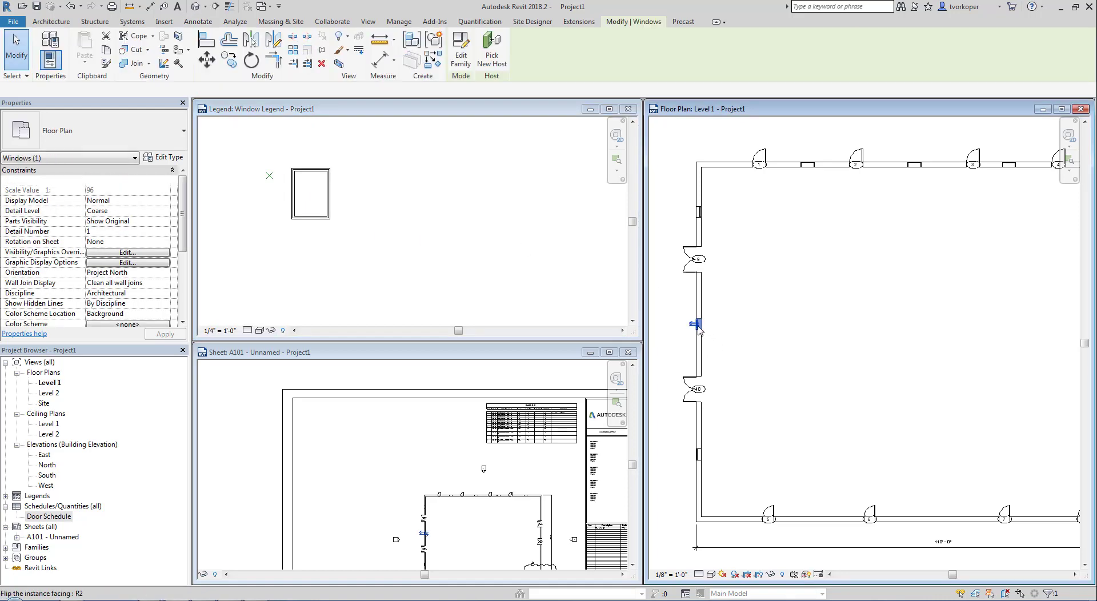
pyautogui.press('Escape')
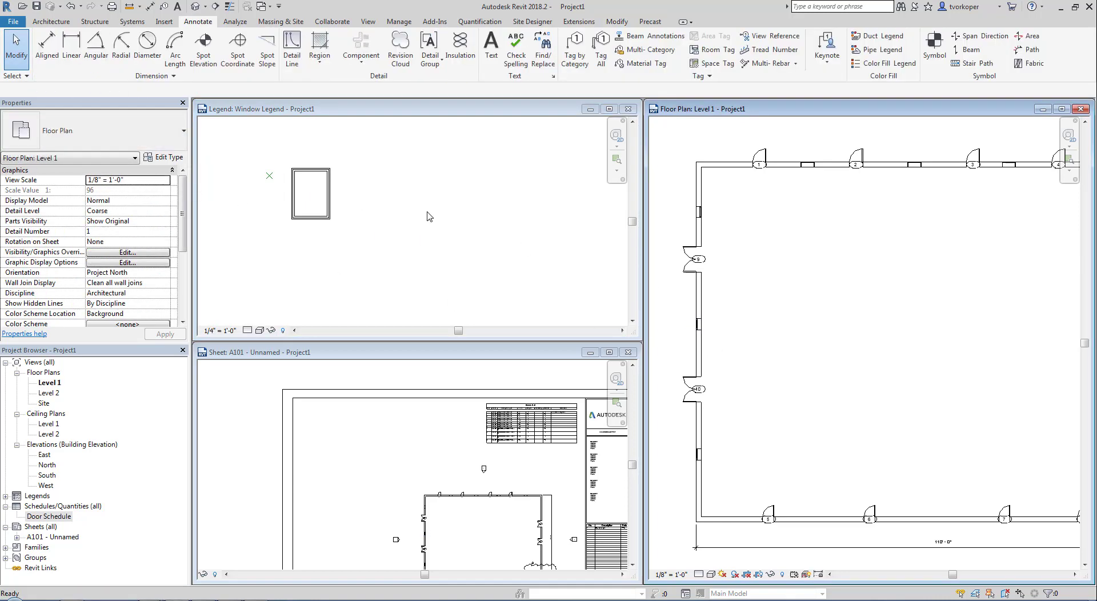
pyautogui.click(342, 208)
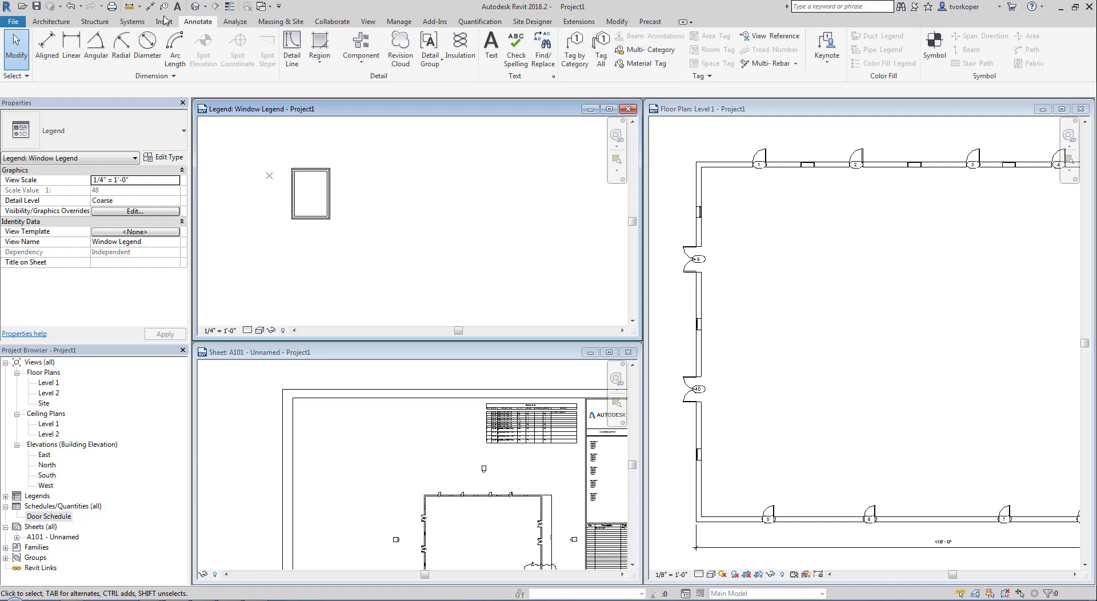
pyautogui.click(362, 58)
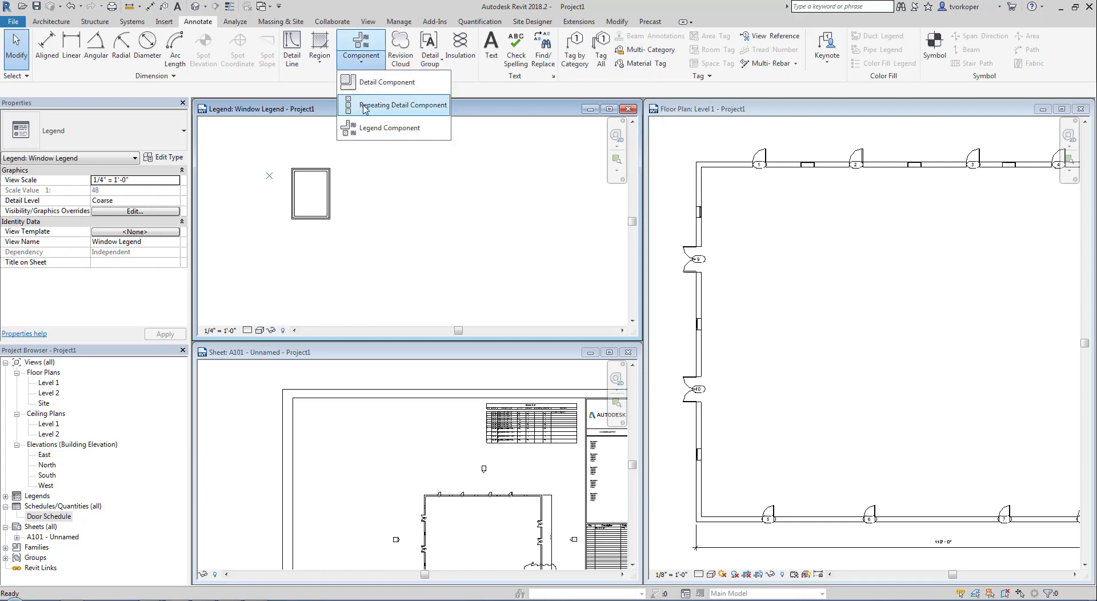
pyautogui.click(389, 128)
pyautogui.click(142, 90)
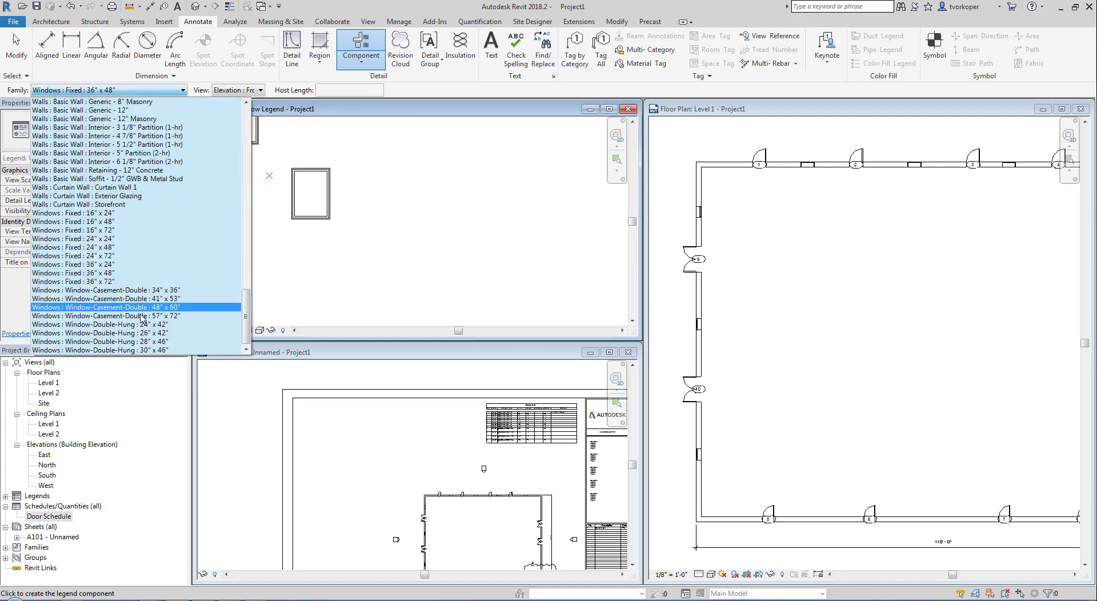
pyautogui.click(145, 349)
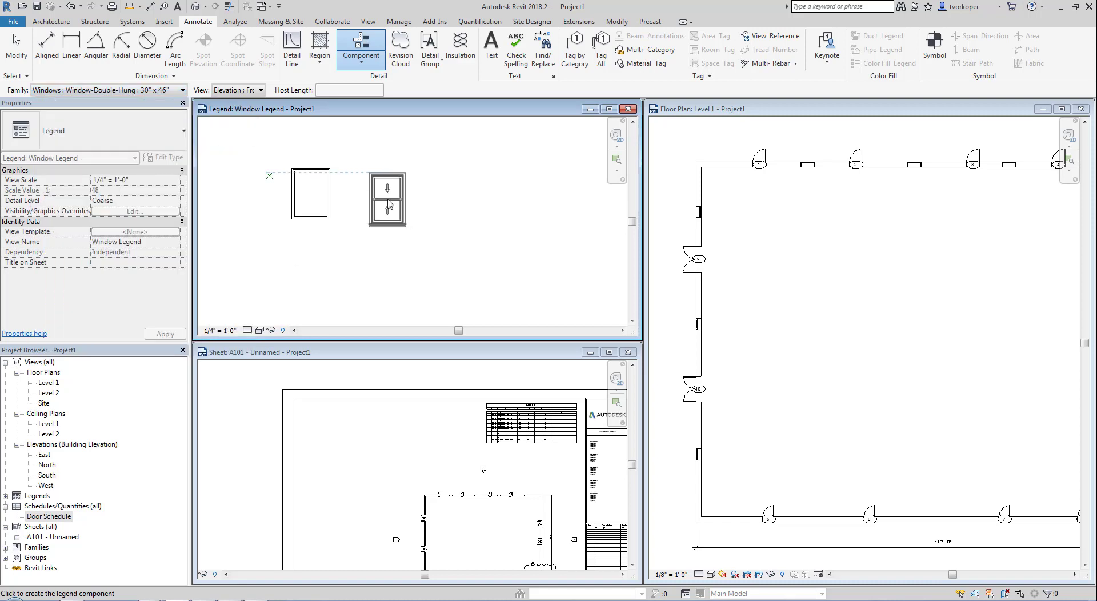
pyautogui.click(390, 201)
pyautogui.press('Escape')
pyautogui.press('Escape')
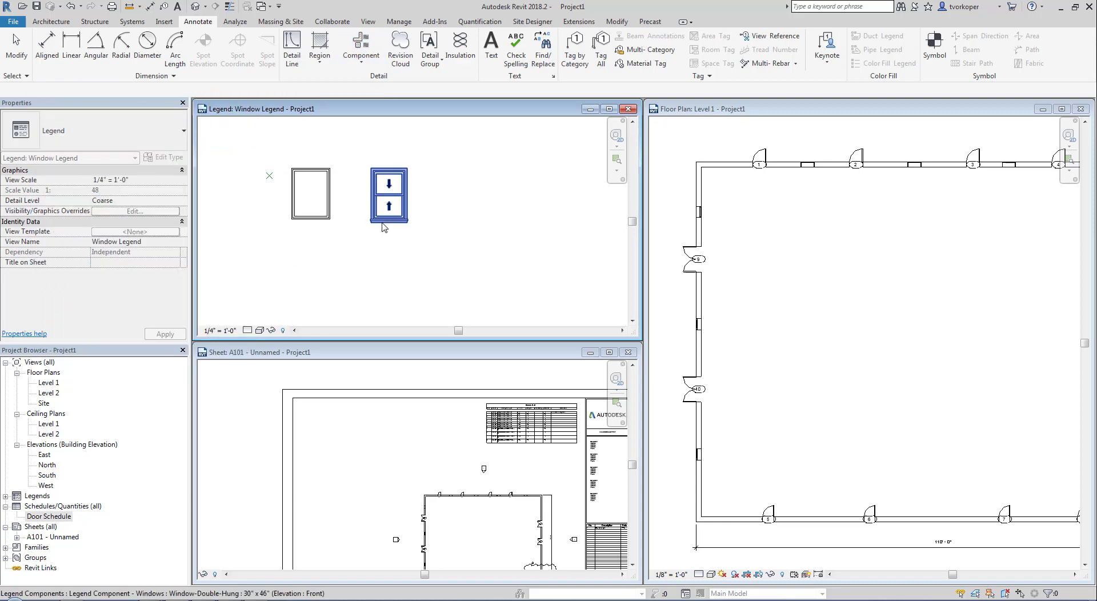
# Step: Maximize the Window Legend view and place a Window Tag symbol below each of the two window elevations
pyautogui.click(609, 108)
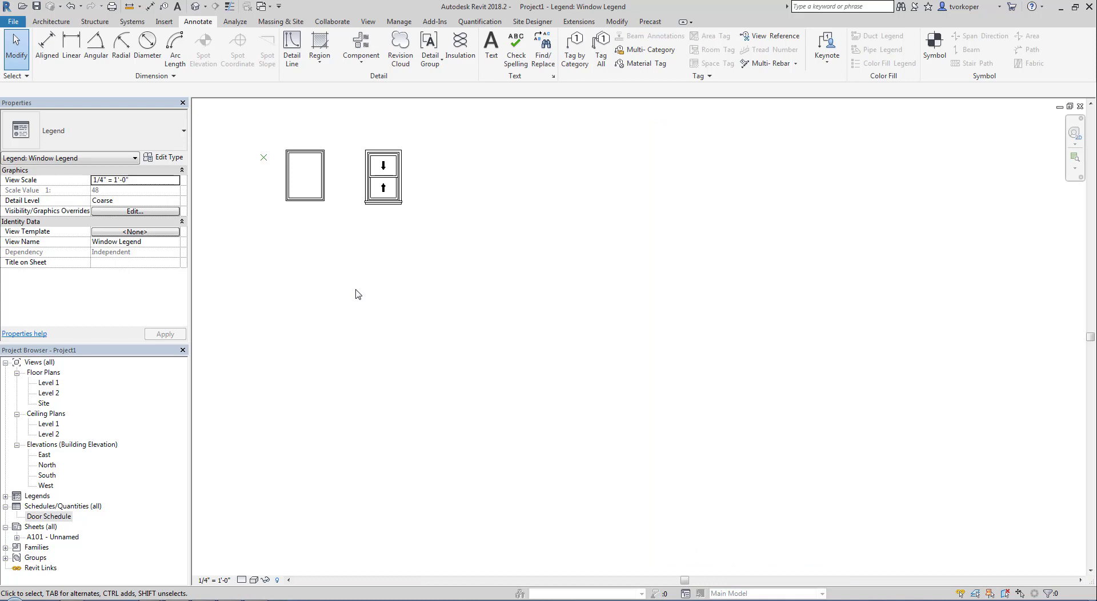
pyautogui.middleClick(356, 289)
pyautogui.middleClick(356, 290)
pyautogui.scroll(-3, 375, 416)
pyautogui.moveTo(437, 446); pyautogui.dragTo(425, 341, button='middle')
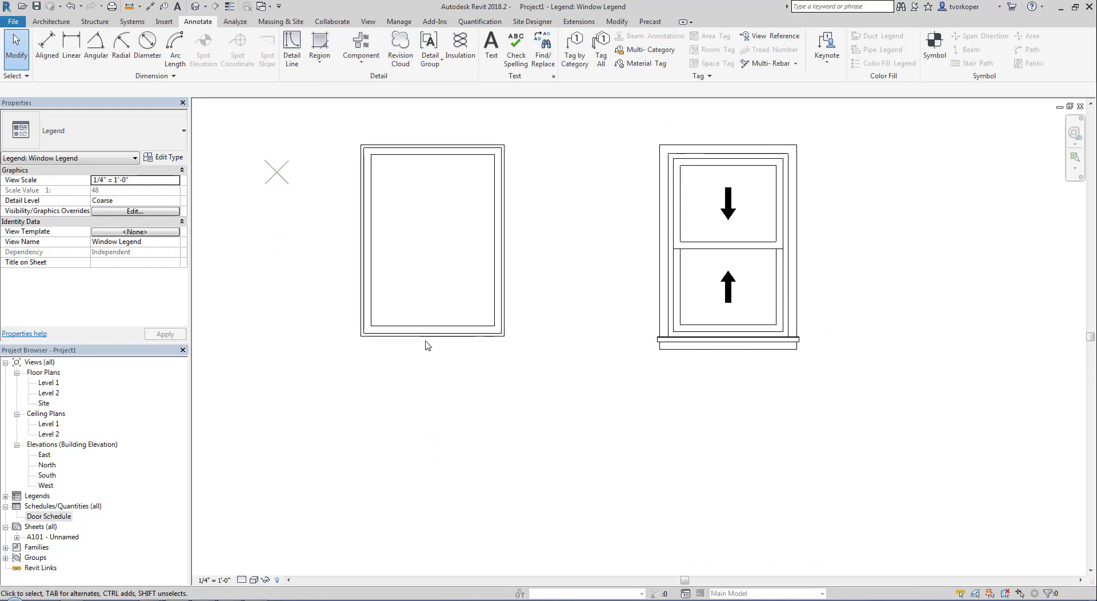
pyautogui.scroll(-2, 437, 351)
pyautogui.scroll(1, 447, 368)
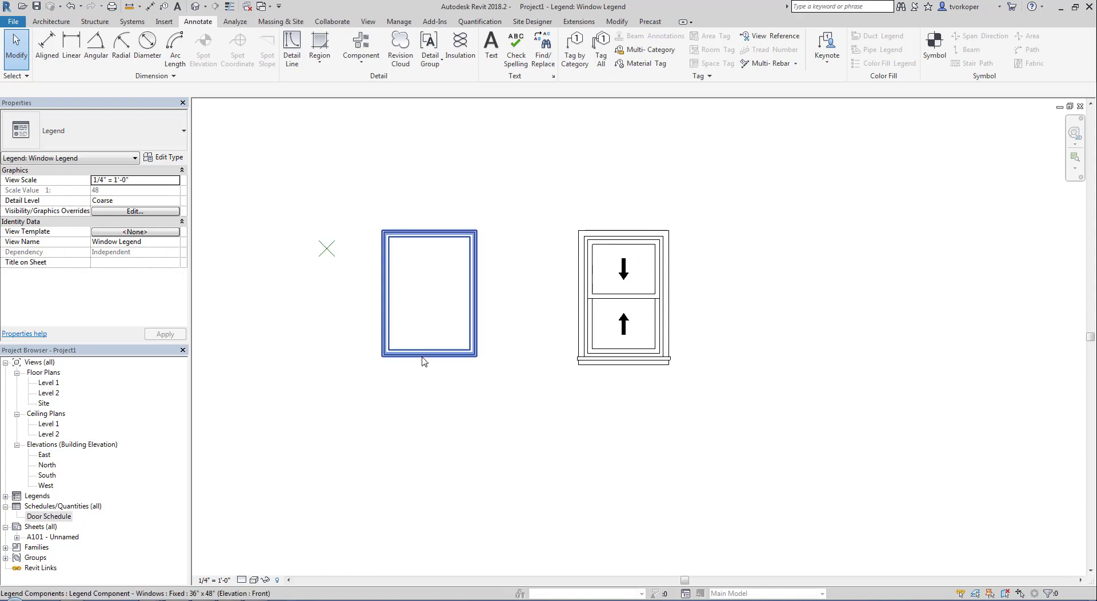
pyautogui.moveTo(499, 472); pyautogui.dragTo(483, 435, button='middle')
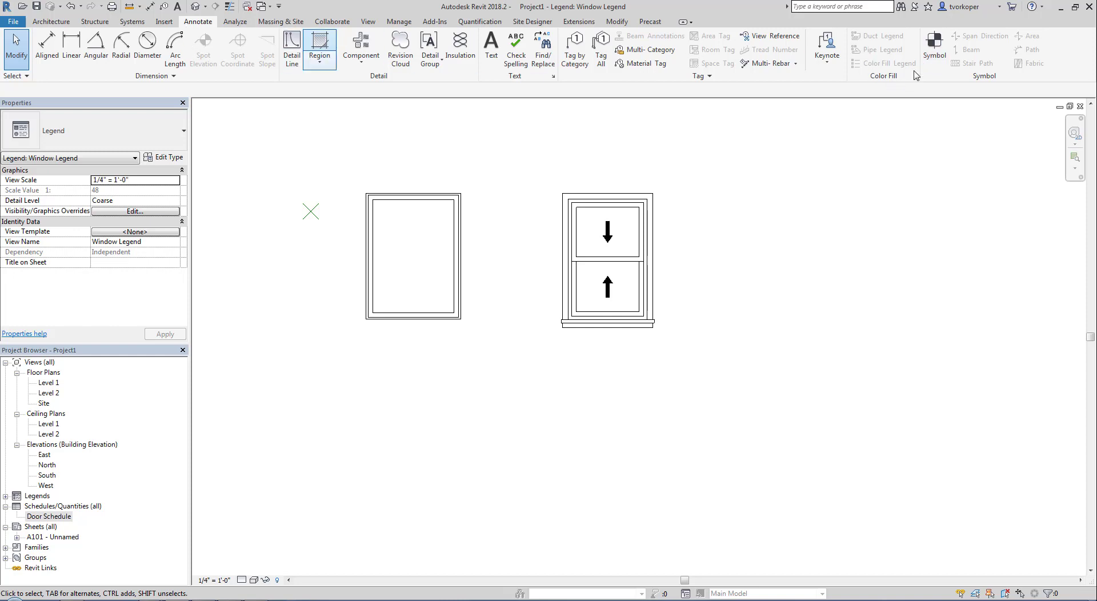
pyautogui.click(935, 47)
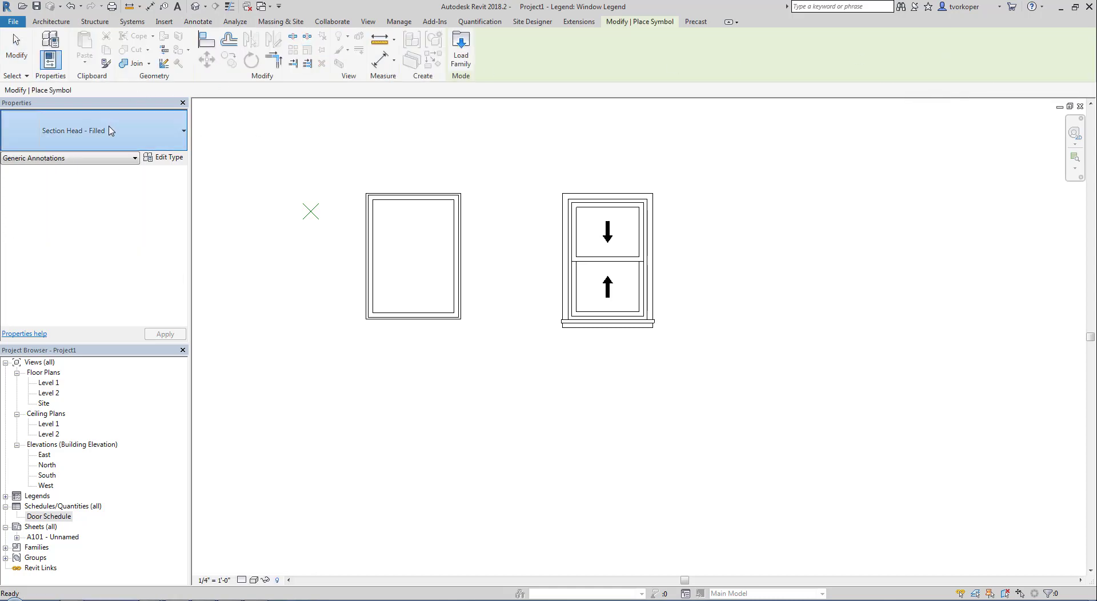
pyautogui.click(111, 131)
pyautogui.moveTo(185, 281); pyautogui.dragTo(185, 399)
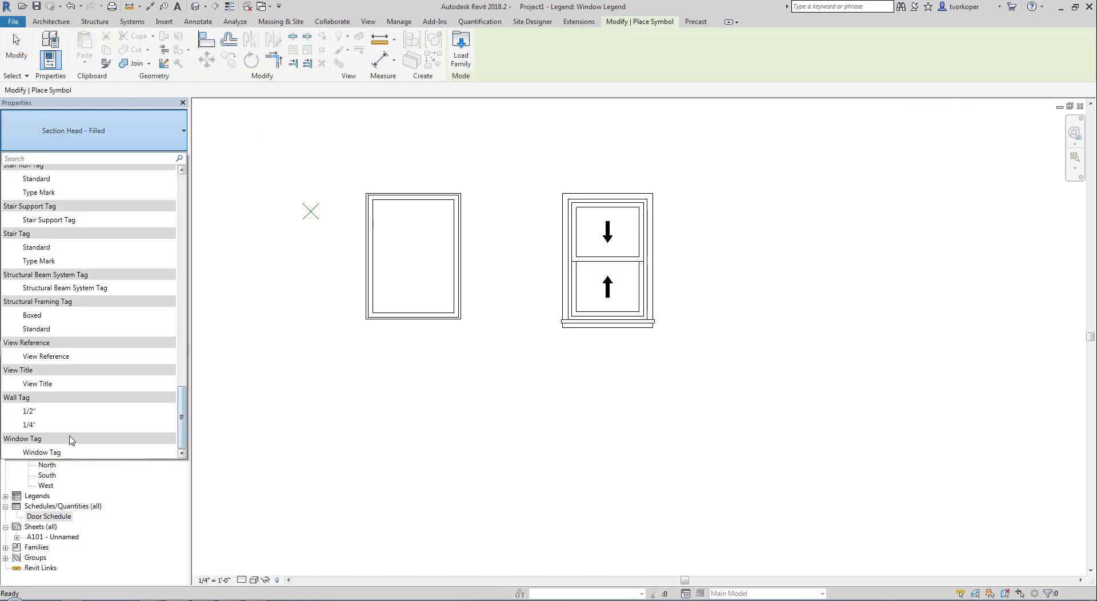
pyautogui.click(68, 451)
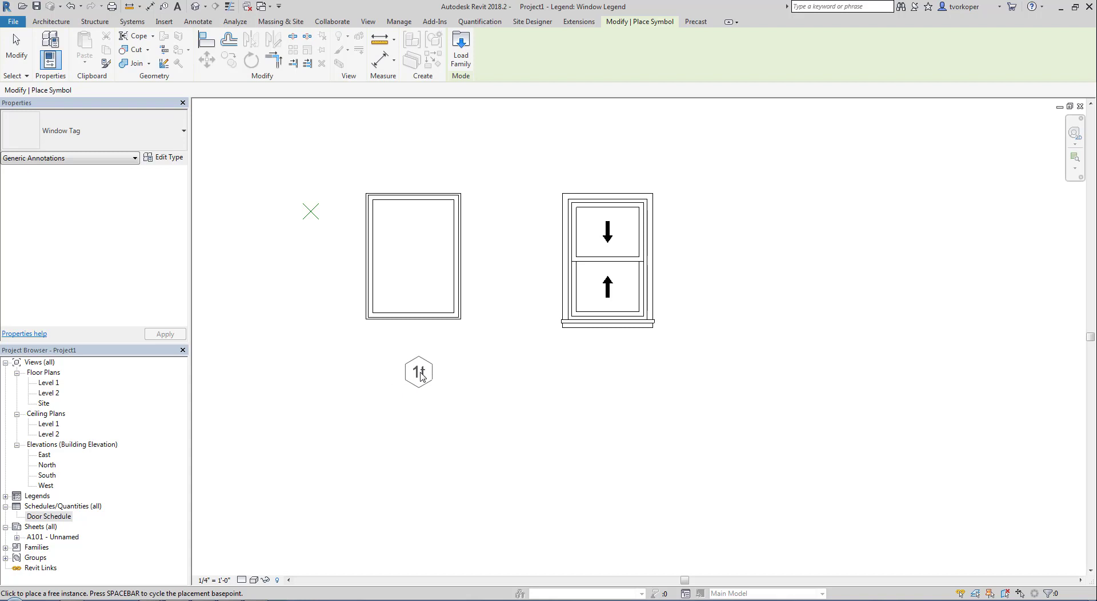
pyautogui.click(420, 374)
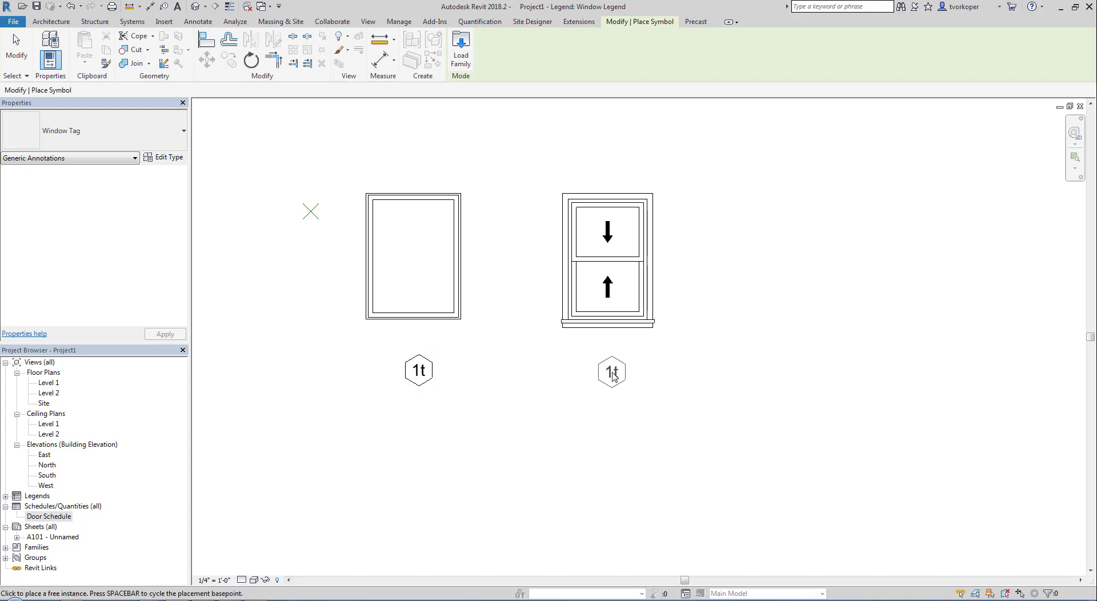
pyautogui.click(618, 376)
pyautogui.press('Escape')
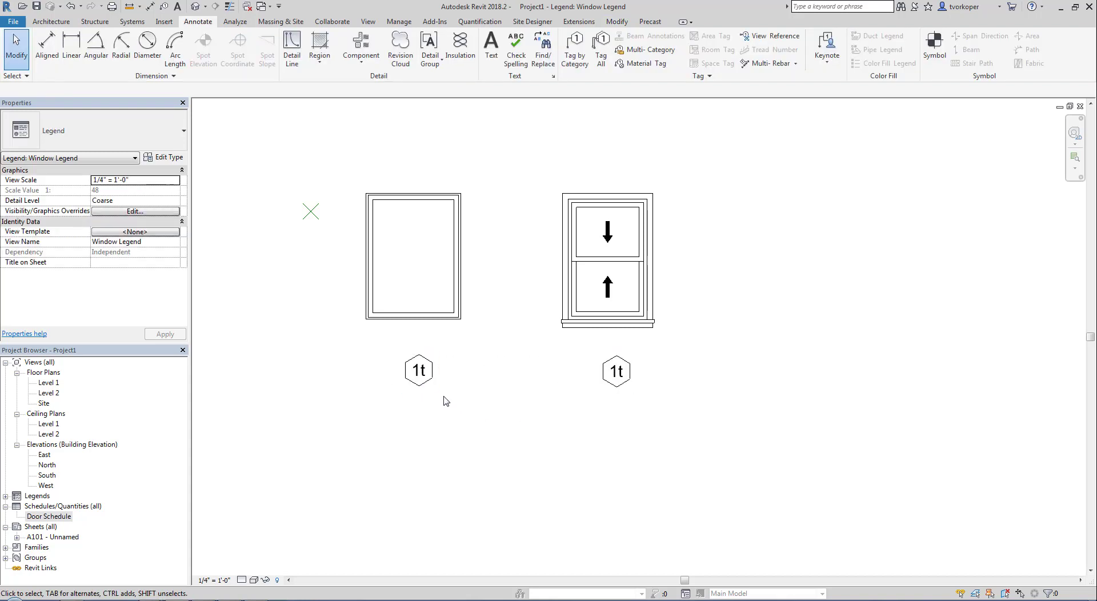
# Step: Place a text note reading "A" in 3/32" Arial below the fixed window's tag in the Window Legend
pyautogui.scroll(3, 444, 402)
pyautogui.scroll(-2, 465, 409)
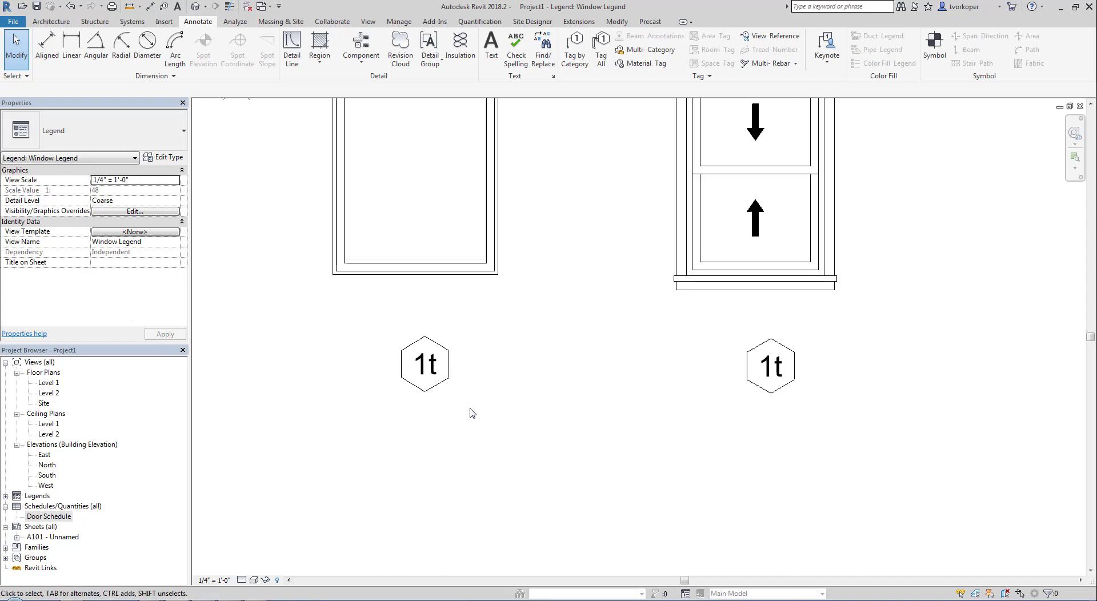
pyautogui.press('t')
pyautogui.press('x')
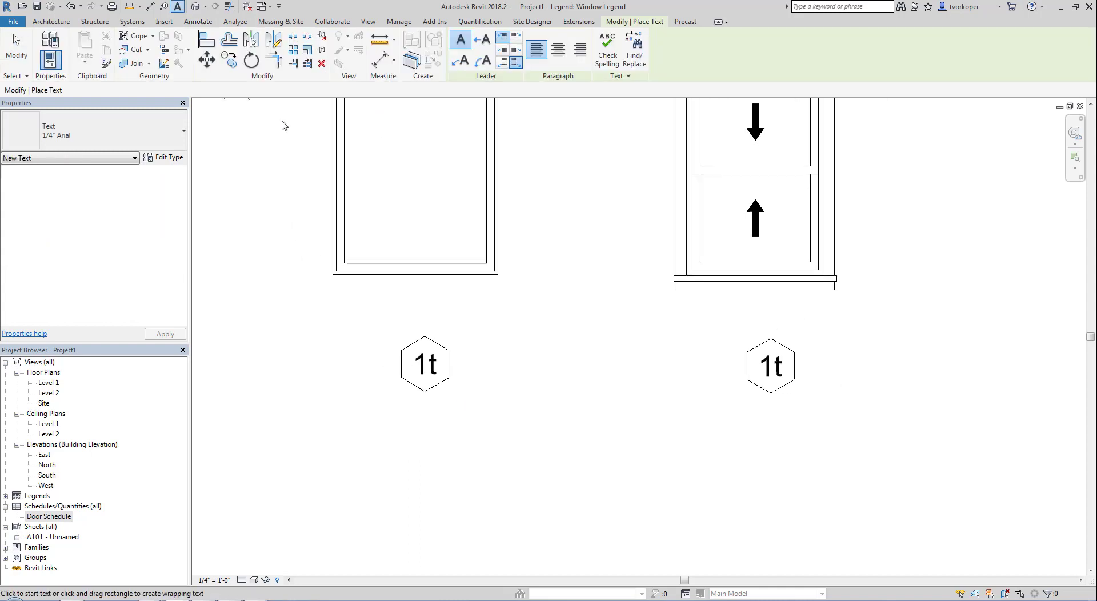
pyautogui.click(90, 137)
pyautogui.click(54, 196)
pyautogui.click(391, 451)
pyautogui.write('a')
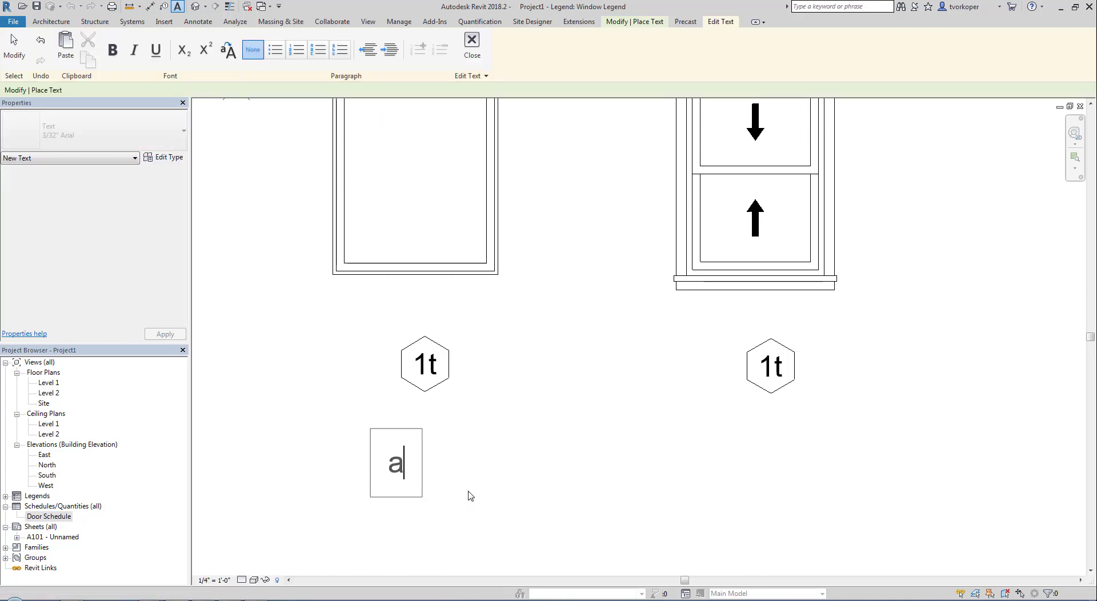
pyautogui.press('BackSpace')
pyautogui.write('A')
pyautogui.click(471, 492)
pyautogui.press('Escape')
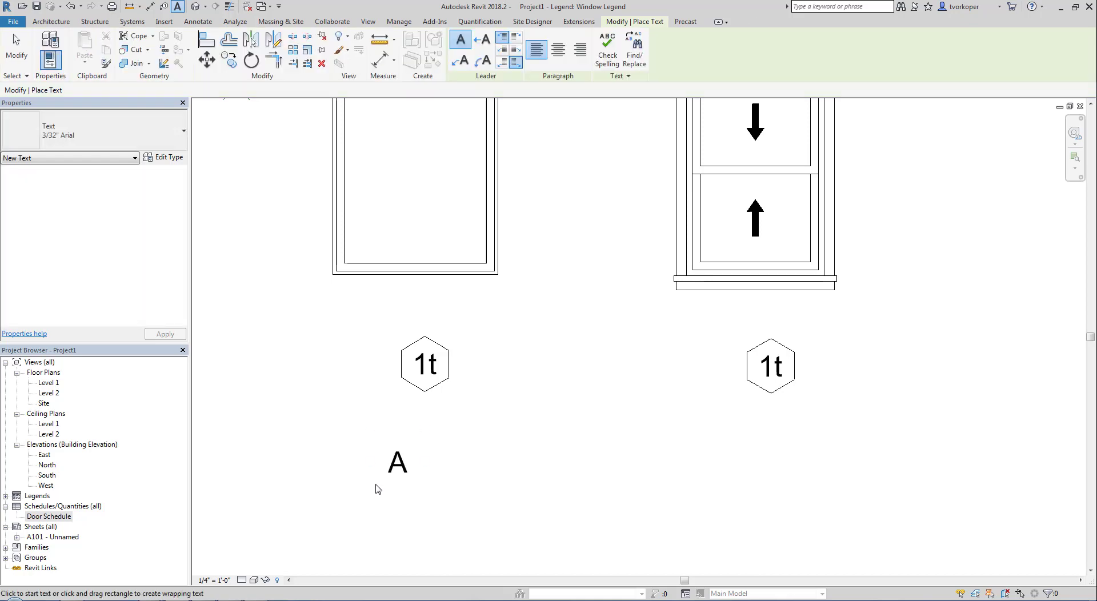
pyautogui.press('Escape')
# Step: Move the "A" note onto the fixed window's tag and copy it onto the double-hung window's tag
pyautogui.click(392, 480)
pyautogui.keyDown('ctrl'); pyautogui.moveTo(371, 429); pyautogui.dragTo(398, 332); pyautogui.keyUp('ctrl')
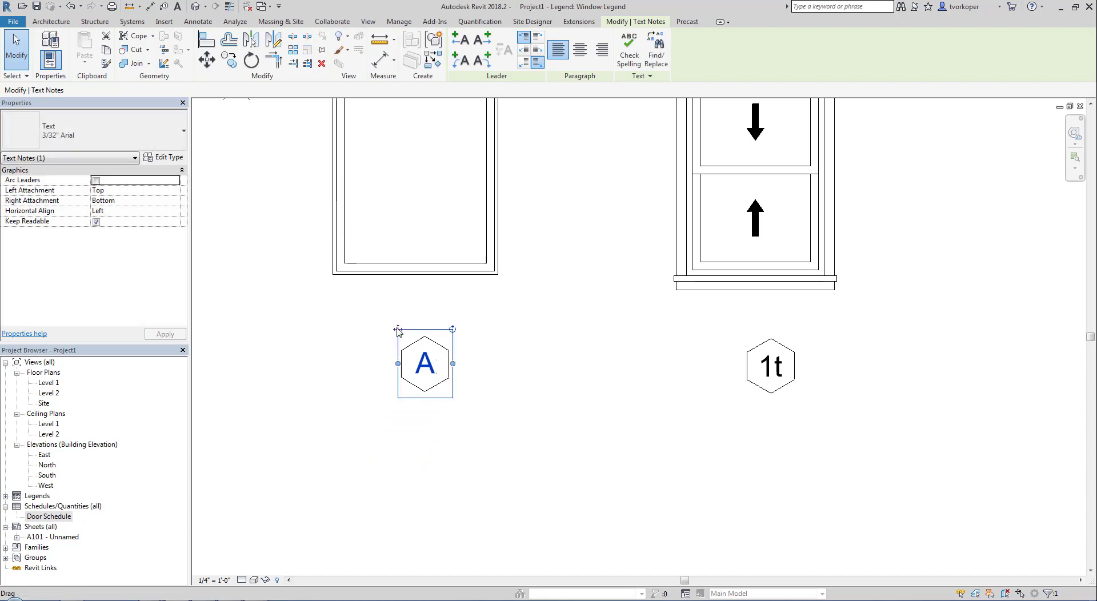
pyautogui.press('c')
pyautogui.press('o')
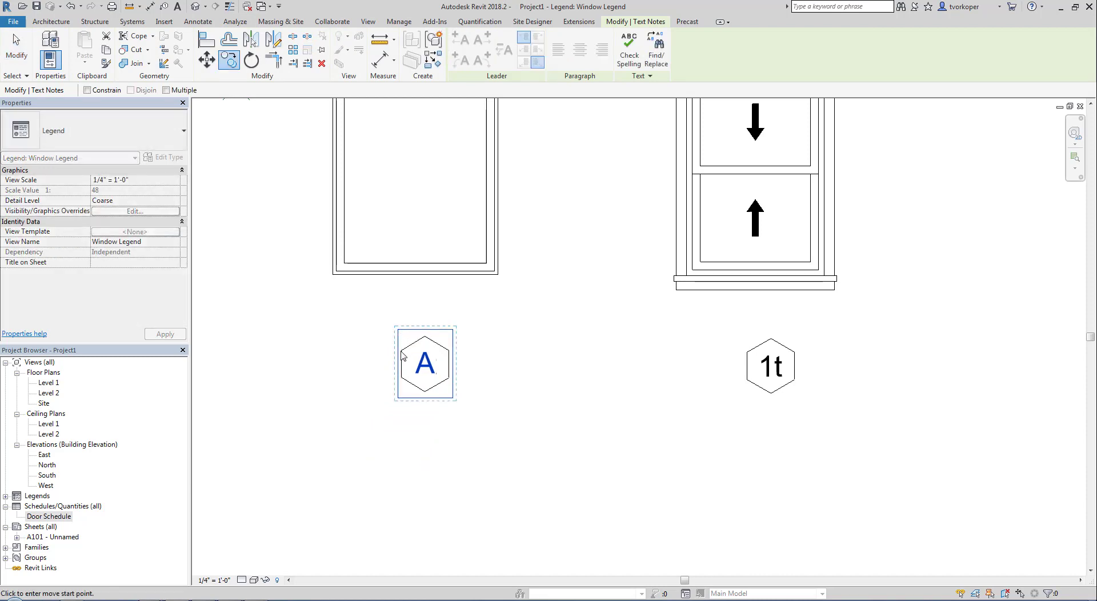
pyautogui.click(400, 350)
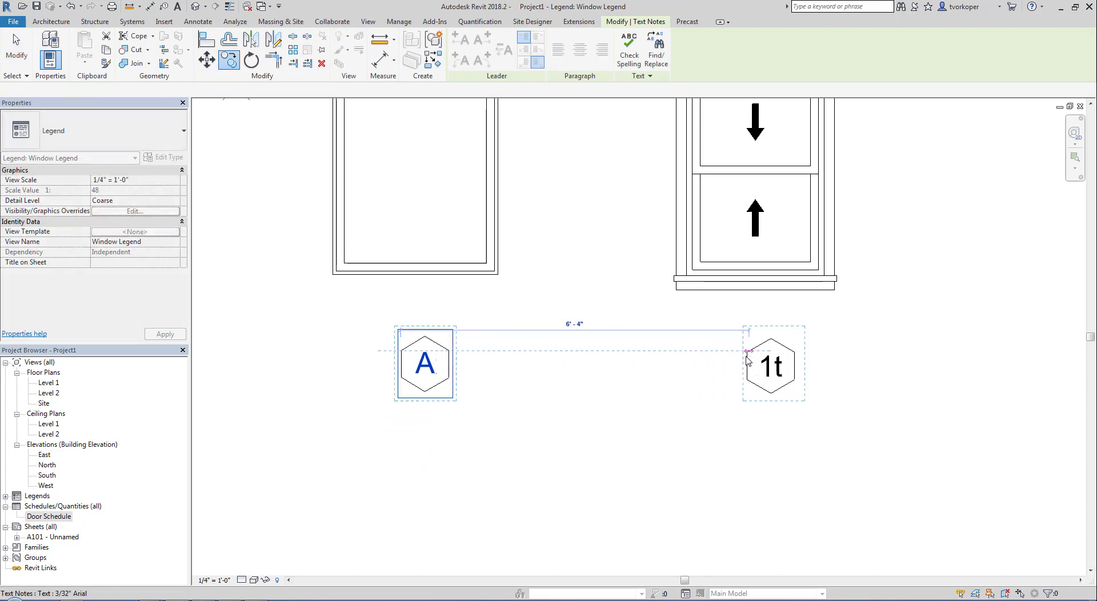
pyautogui.click(749, 353)
pyautogui.press('Escape')
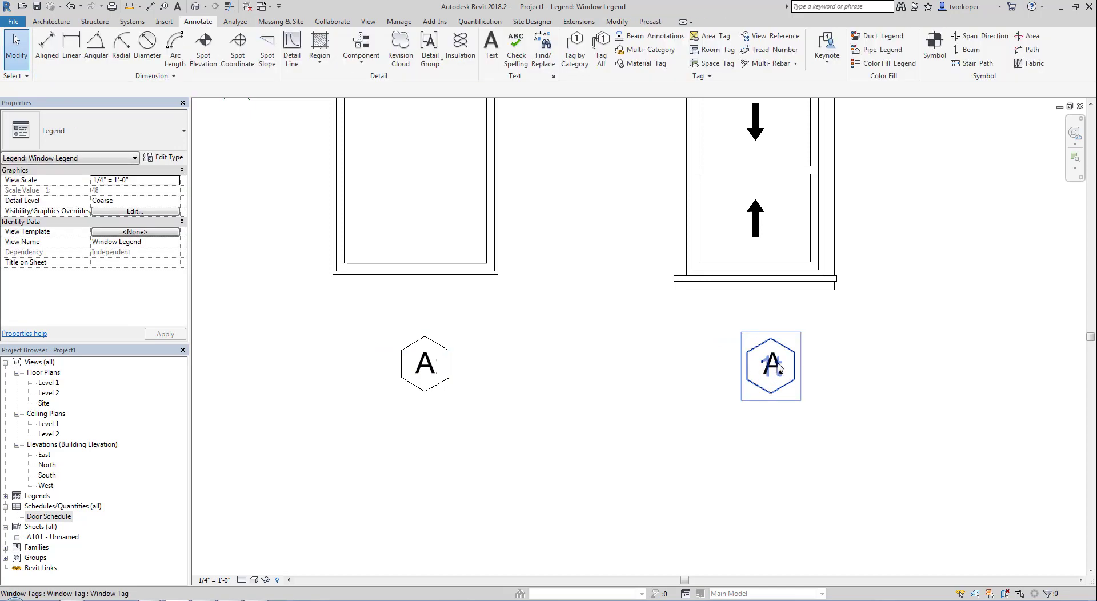
# Step: Change the copied text note on the double-hung window's tag to "B"
pyautogui.click(775, 367)
pyautogui.press('Escape')
pyautogui.scroll(2, 782, 369)
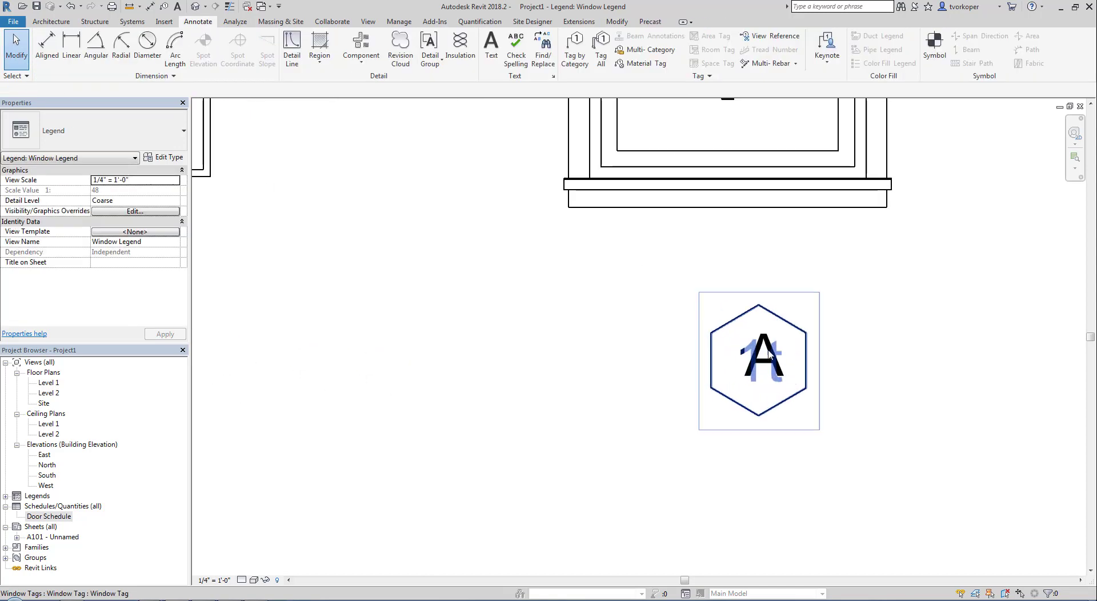
pyautogui.doubleClick(771, 363)
pyautogui.doubleClick(772, 364)
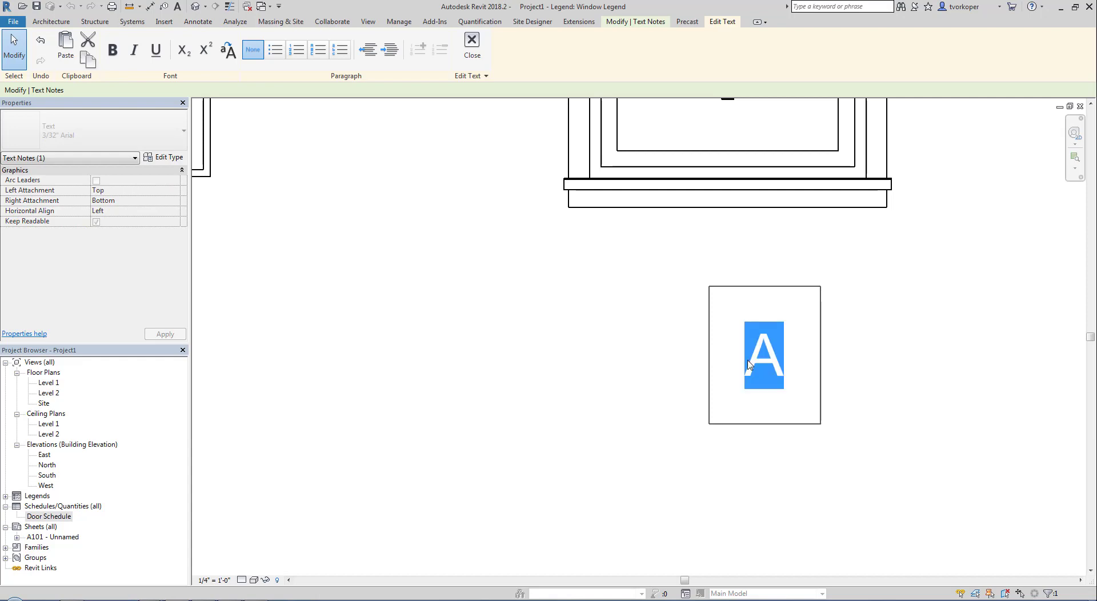
pyautogui.write('b')
pyautogui.press('BackSpace')
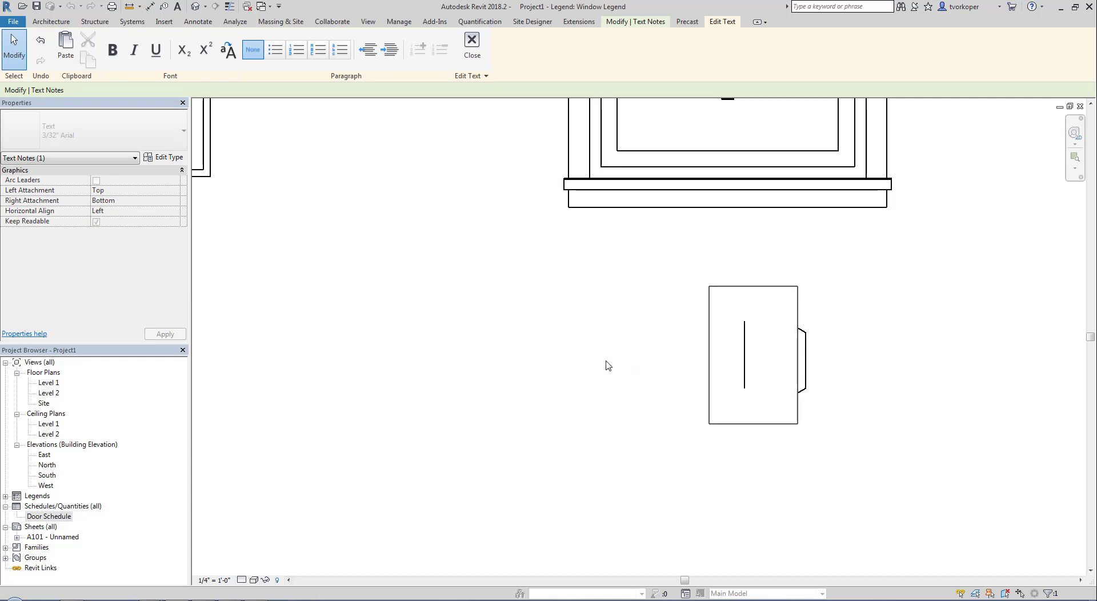
pyautogui.write('B')
pyautogui.click(499, 366)
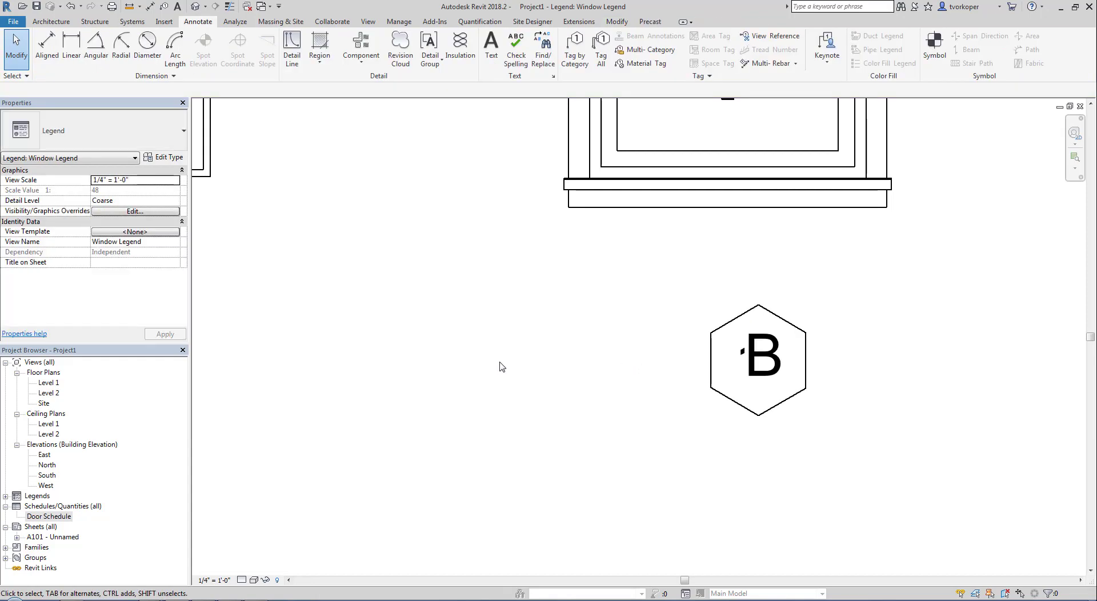
pyautogui.scroll(-2, 456, 374)
pyautogui.click(623, 370)
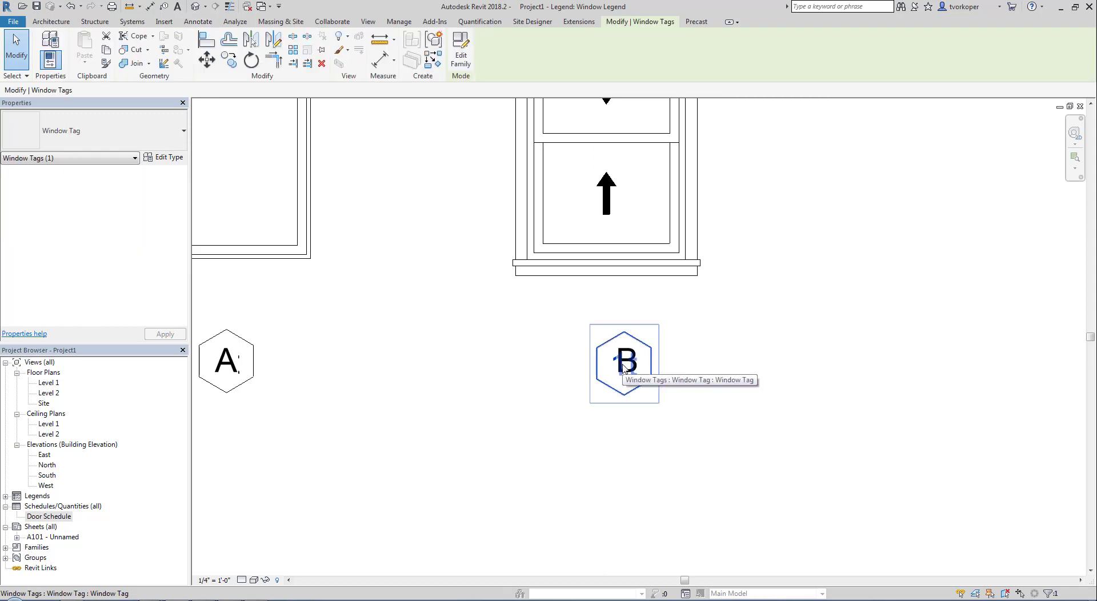
pyautogui.press('Escape')
# Step: Tile the open views and maximize the Level 1 floor plan
pyautogui.scroll(-2, 551, 434)
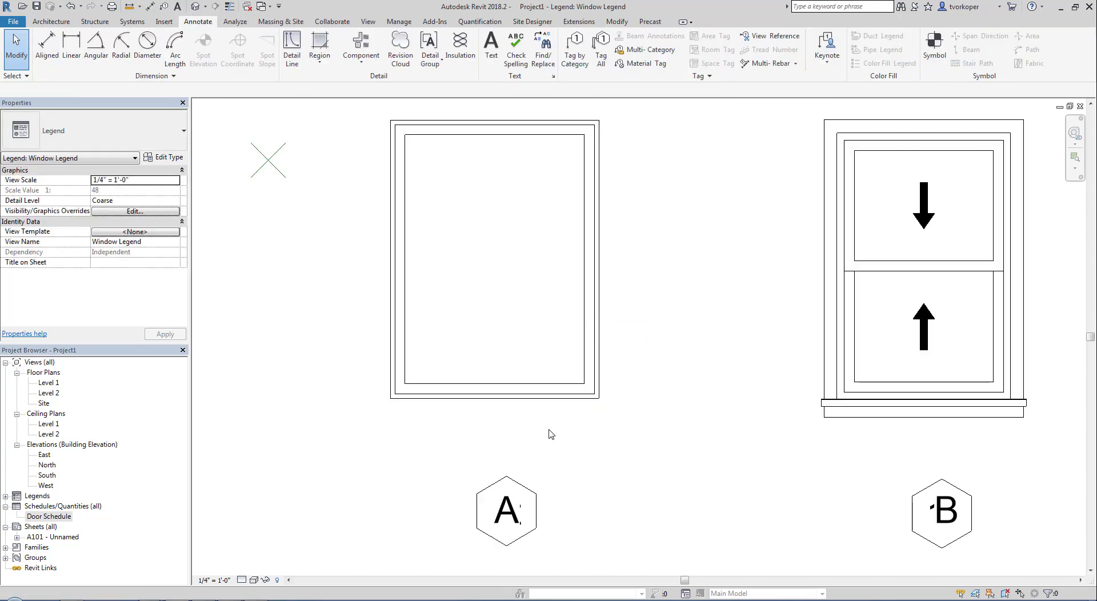
pyautogui.scroll(-2, 585, 429)
pyautogui.moveTo(724, 445)
pyautogui.mouseDown()
pyautogui.moveTo(813, 509)
pyautogui.moveTo(757, 502)
pyautogui.mouseUp()
pyautogui.click(426, 489)
pyautogui.press('w')
pyautogui.press('t')
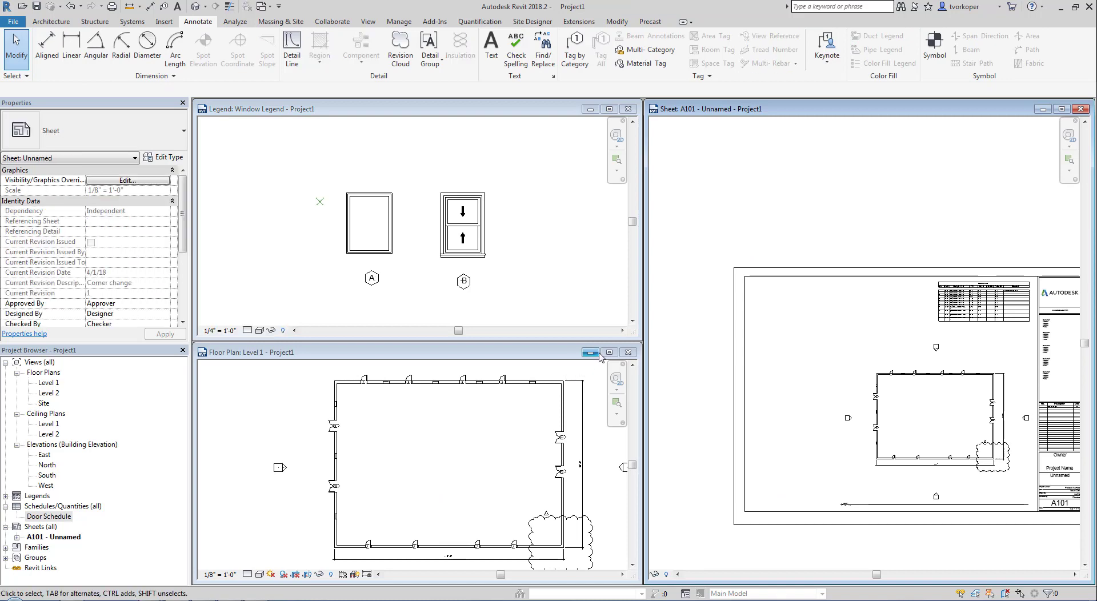
pyautogui.click(478, 347)
pyautogui.moveTo(387, 177); pyautogui.dragTo(442, 307, button='middle')
pyautogui.scroll(2, 442, 306)
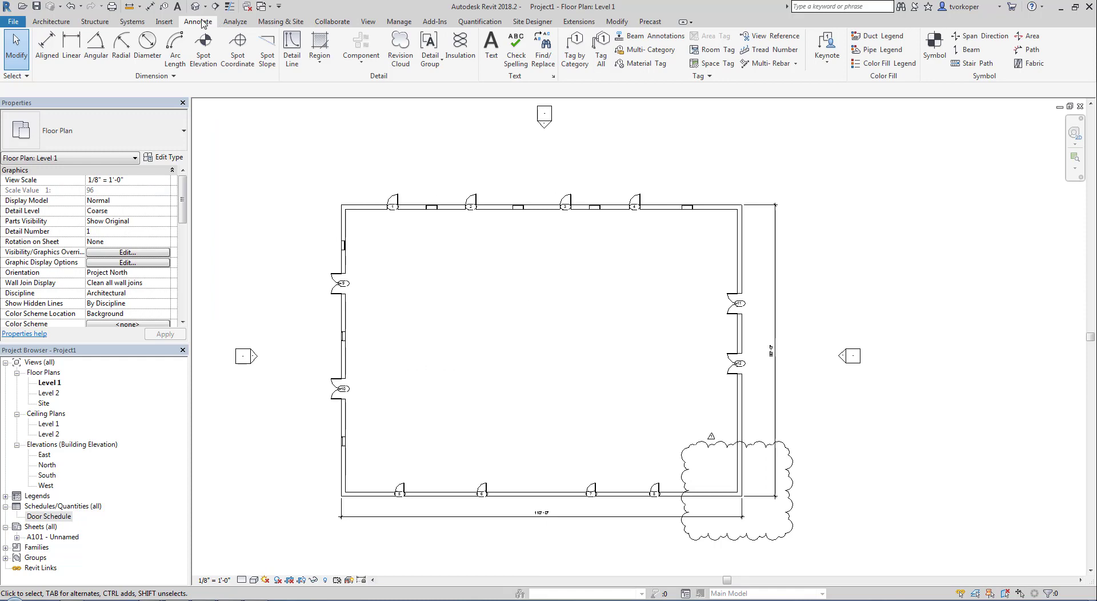
# Step: Tag all untagged windows in the Level 1 plan with the Window Tag, using horizontal orientation and no leader
pyautogui.click(601, 50)
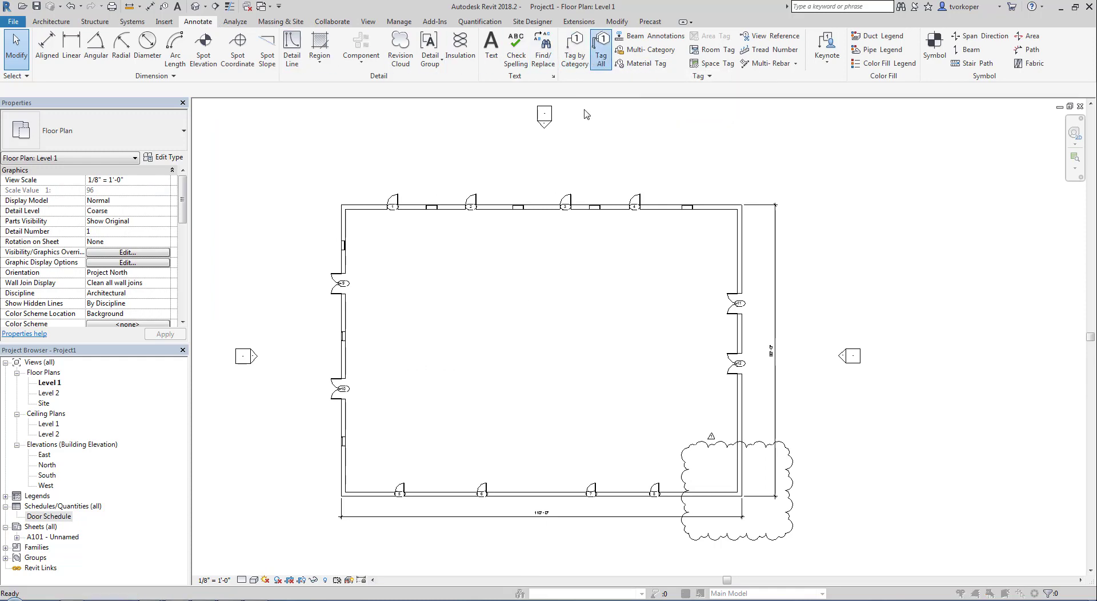
pyautogui.scroll(-1, 714, 379)
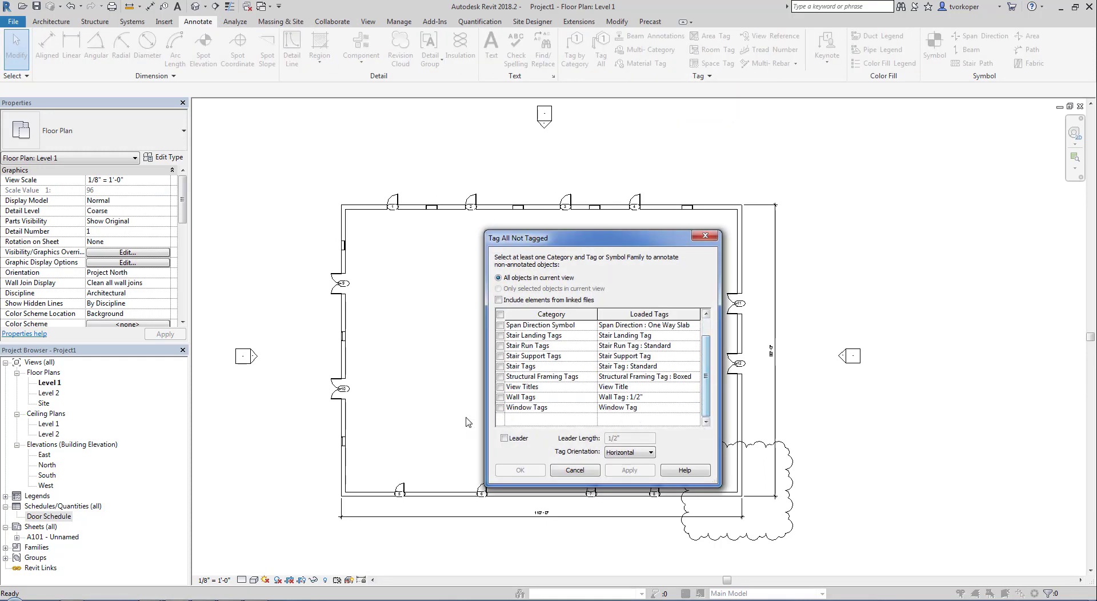
pyautogui.click(500, 408)
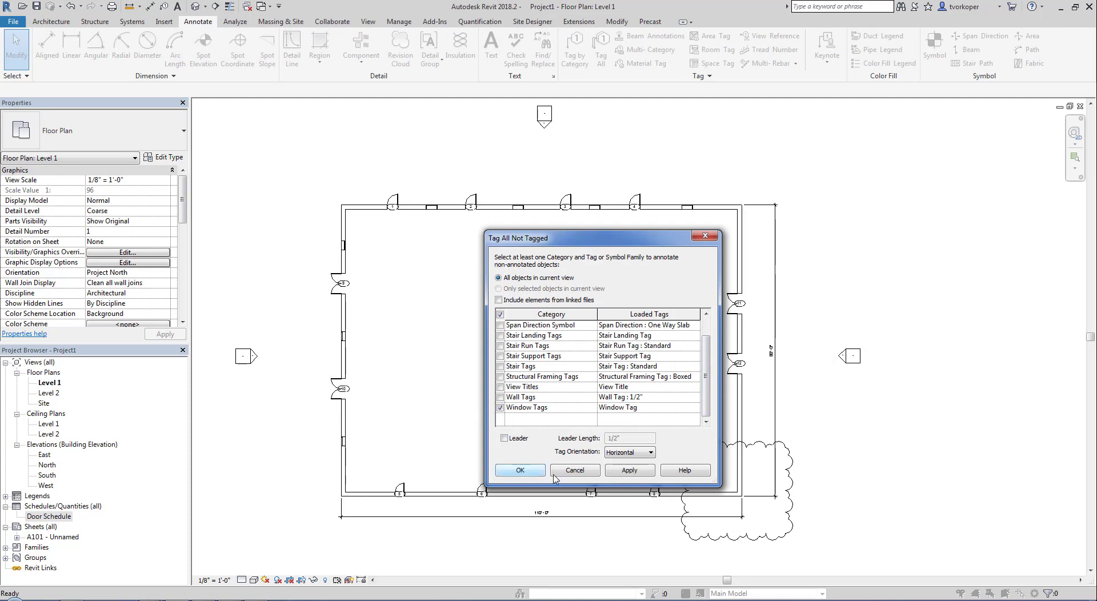
pyautogui.click(616, 471)
pyautogui.click(520, 470)
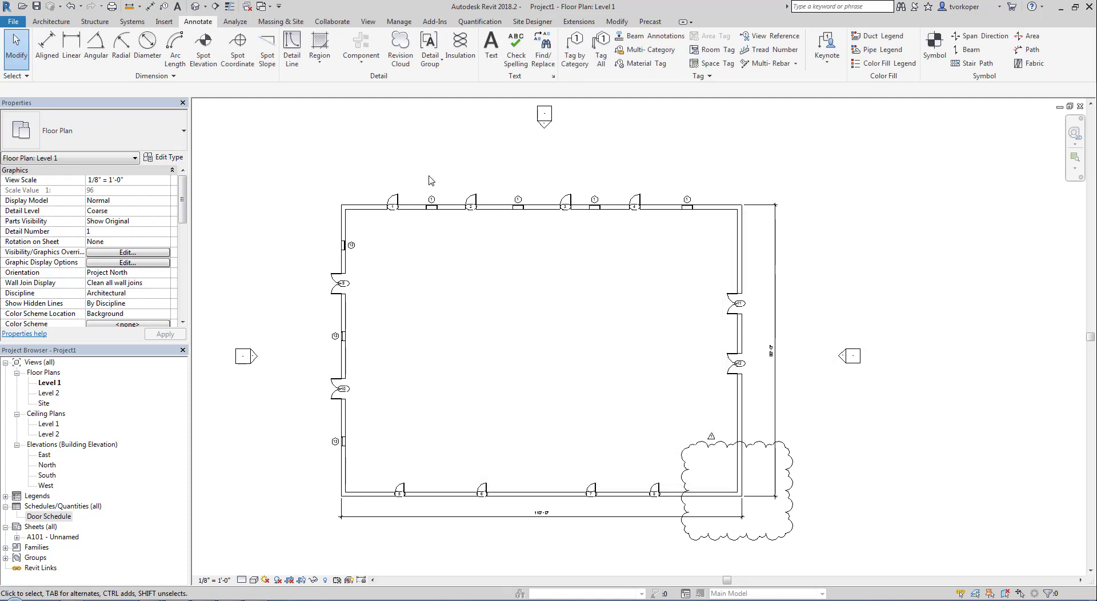
# Step: Set the mark in a north wall window tag to A and apply the change to the whole window type
pyautogui.scroll(5, 431, 181)
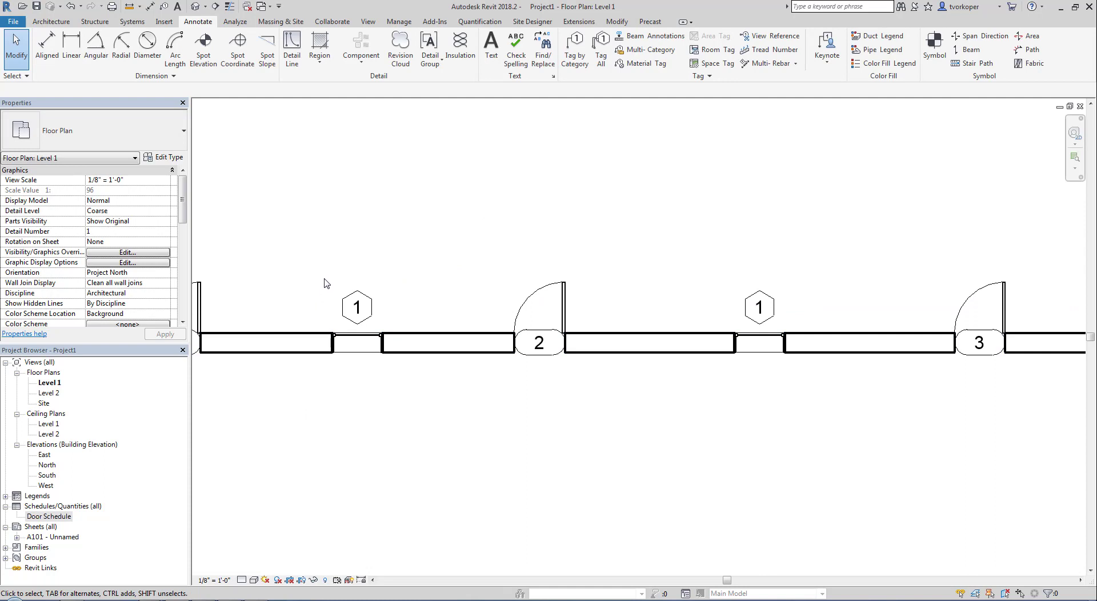
pyautogui.moveTo(323, 259); pyautogui.dragTo(410, 418)
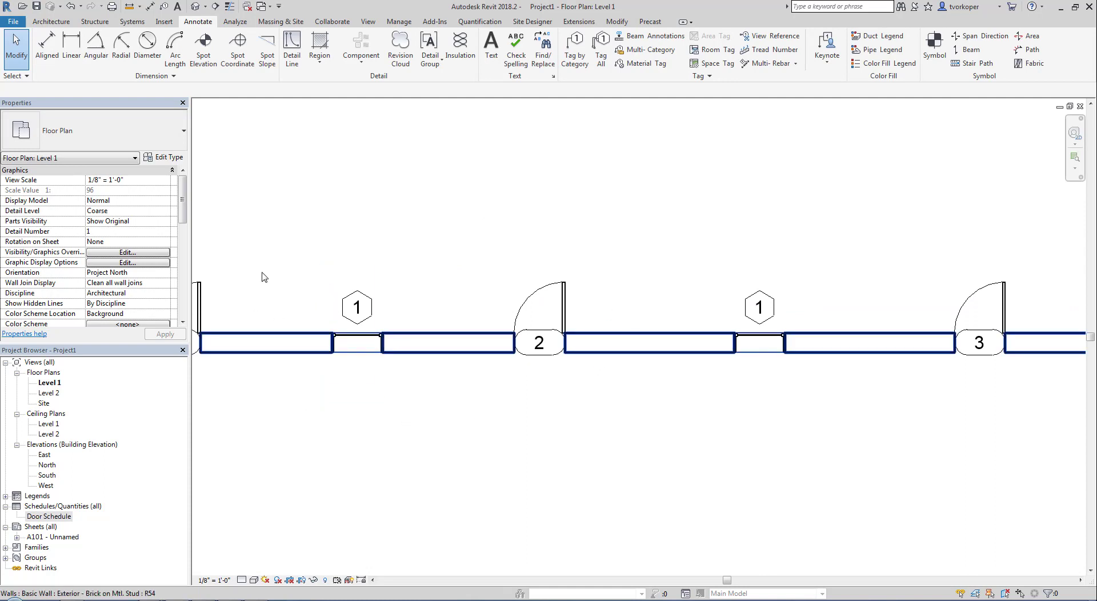
pyautogui.moveTo(294, 267); pyautogui.dragTo(426, 430)
pyautogui.moveTo(693, 268); pyautogui.dragTo(836, 429)
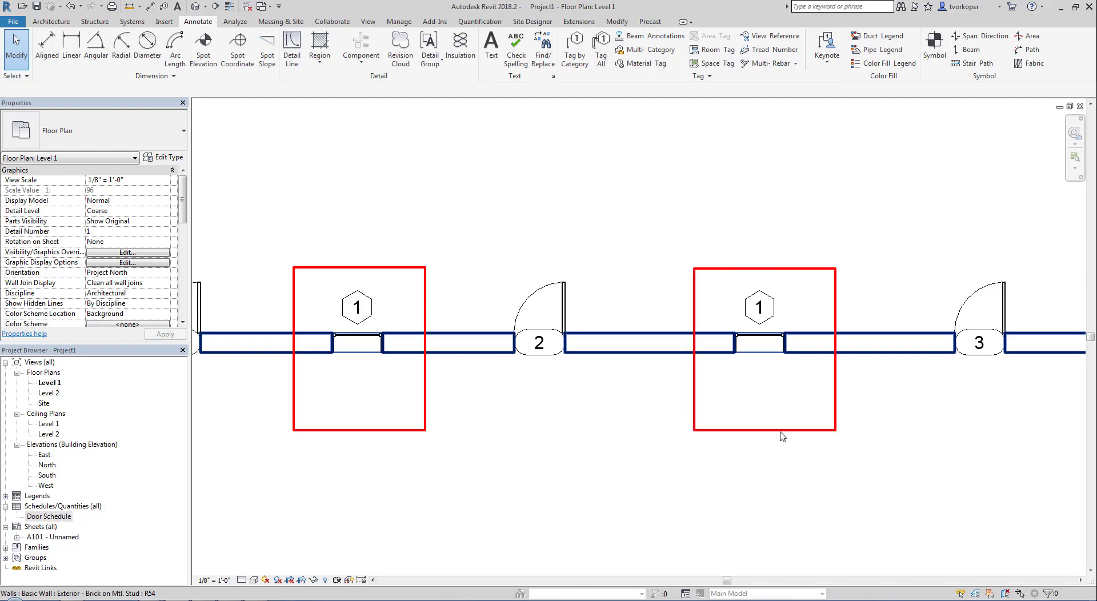
pyautogui.click(357, 308)
pyautogui.click(357, 309)
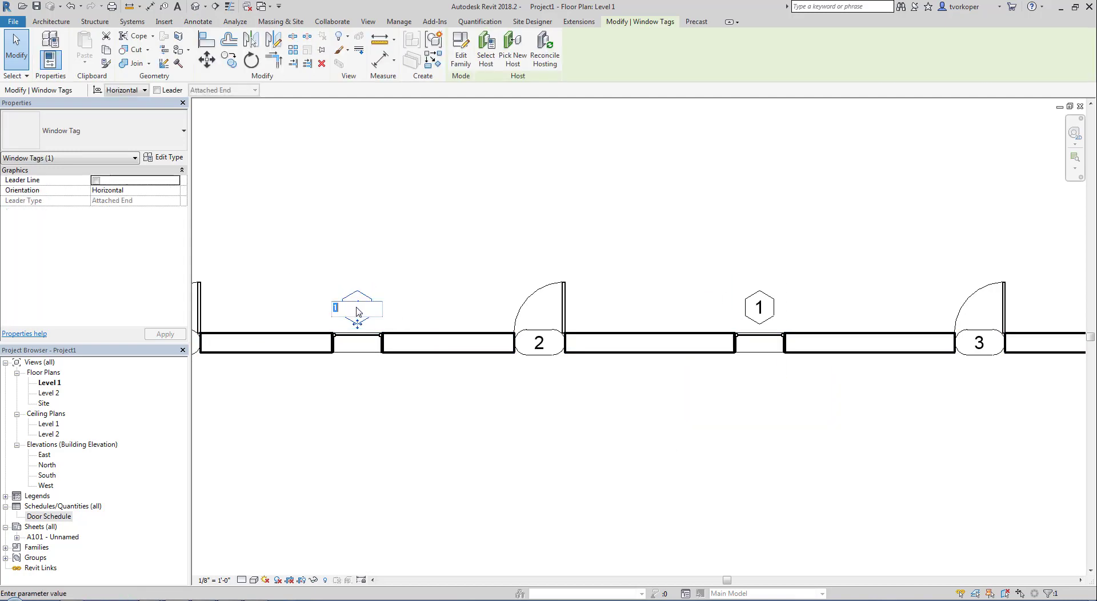
pyautogui.press('BackSpace')
pyautogui.press('Return')
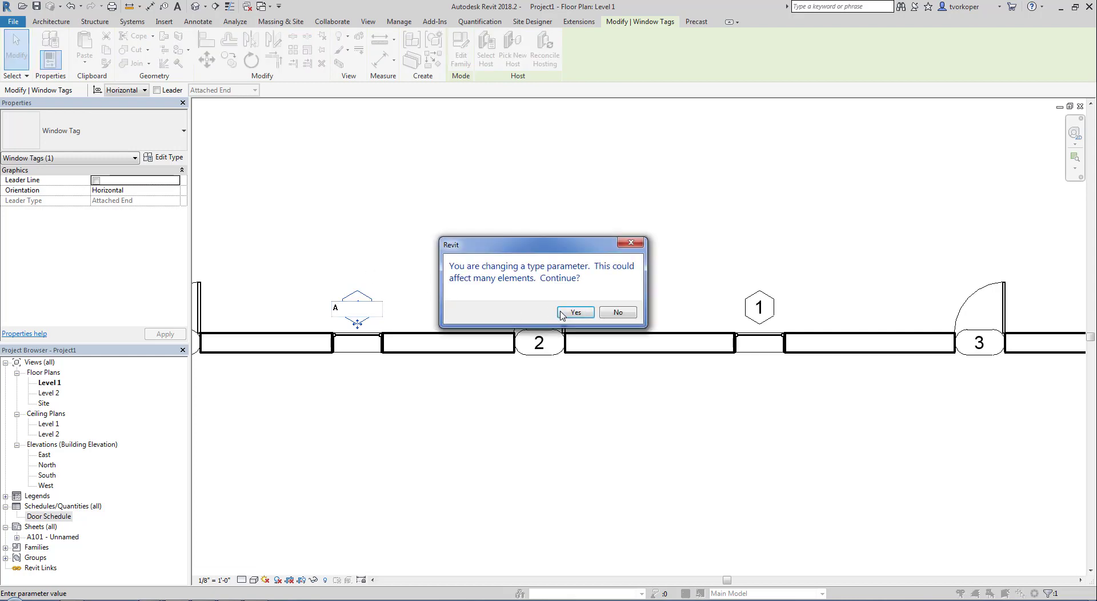
pyautogui.click(575, 312)
pyautogui.click(431, 428)
pyautogui.scroll(-3, 432, 429)
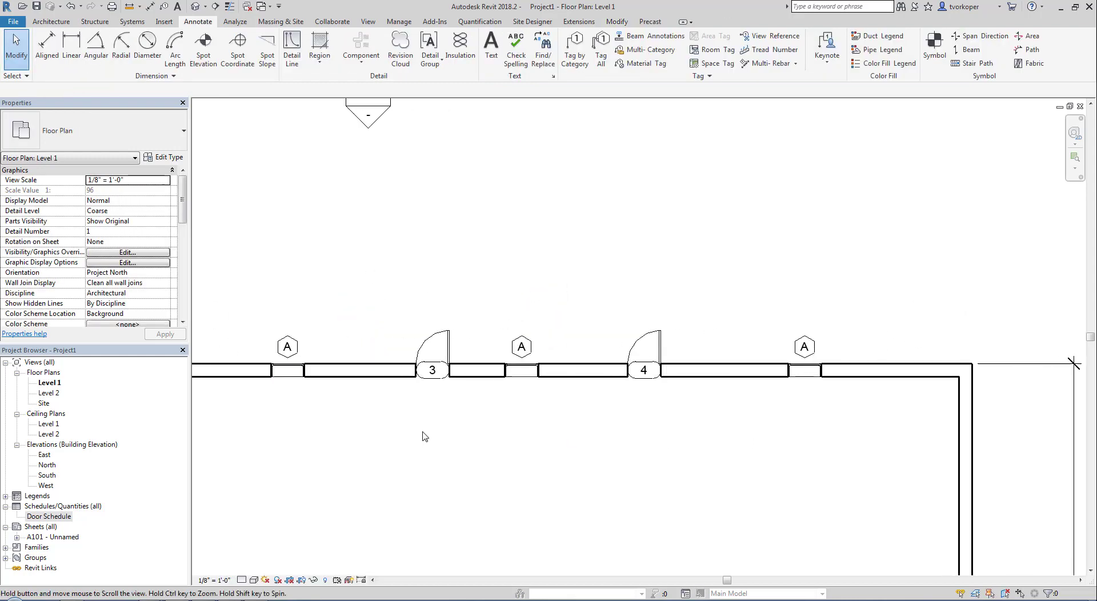
# Step: Set the mark in the upper west wall window's tag to B and apply it to the whole window type
pyautogui.moveTo(423, 432); pyautogui.dragTo(863, 211, button='middle')
pyautogui.moveTo(553, 381); pyautogui.dragTo(868, 426, button='middle')
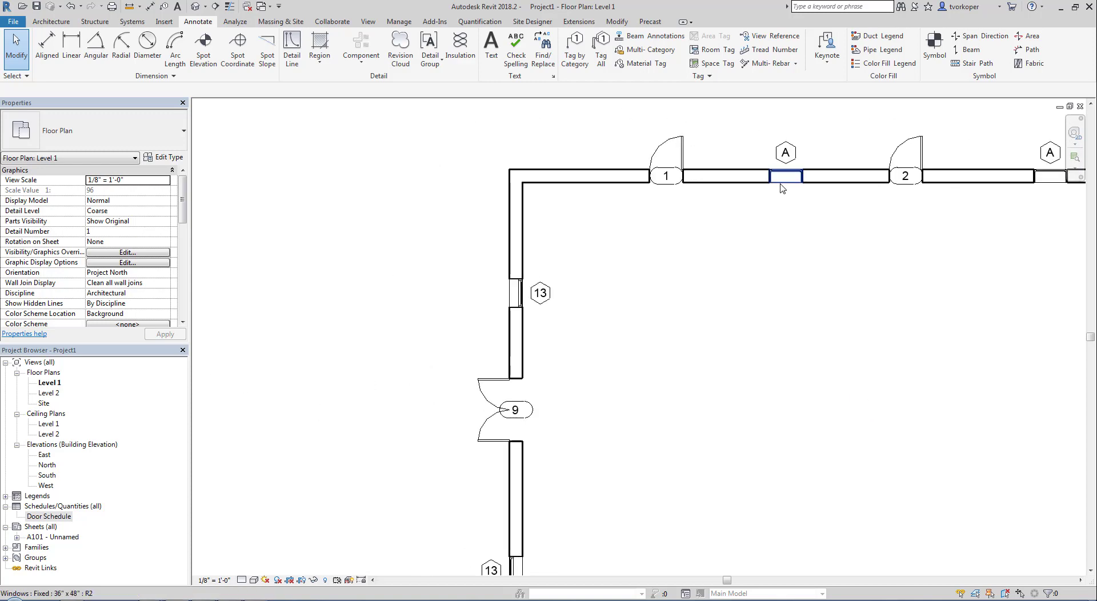
pyautogui.click(538, 295)
pyautogui.click(540, 296)
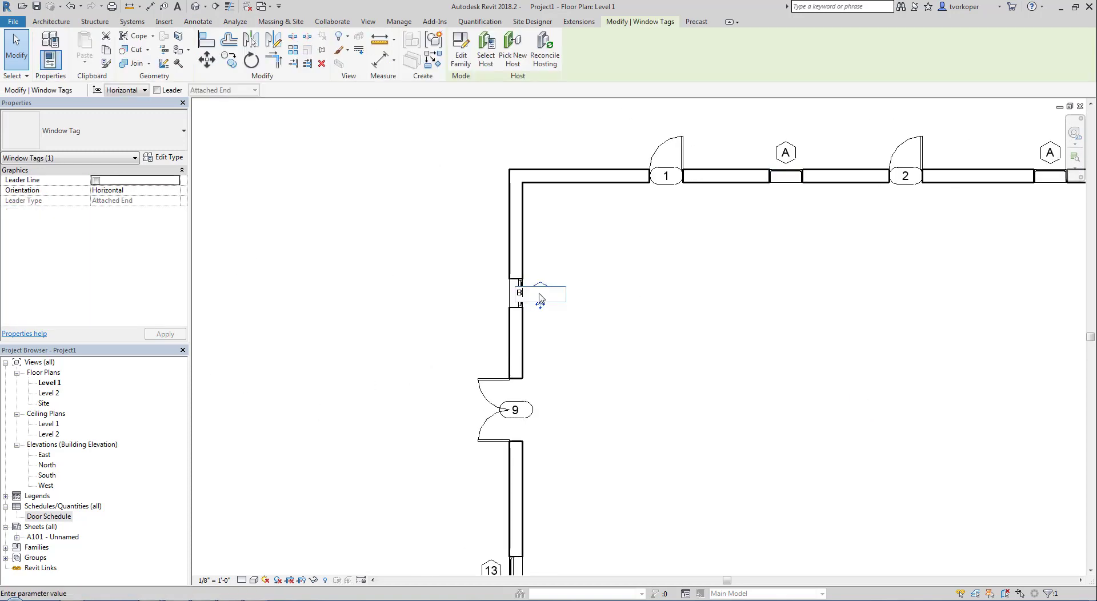
pyautogui.press('Return')
pyautogui.click(588, 314)
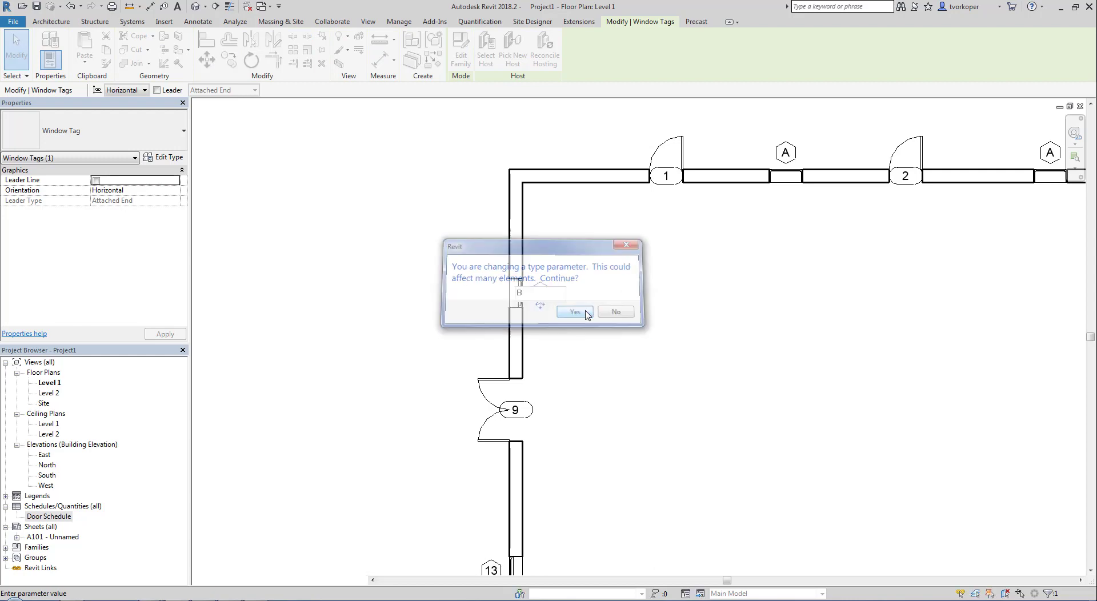
pyautogui.click(584, 317)
# Step: Check the remaining west wall window tags, then tile the open views and maximize the Window Legend
pyautogui.moveTo(571, 294); pyautogui.dragTo(564, 163, button='middle')
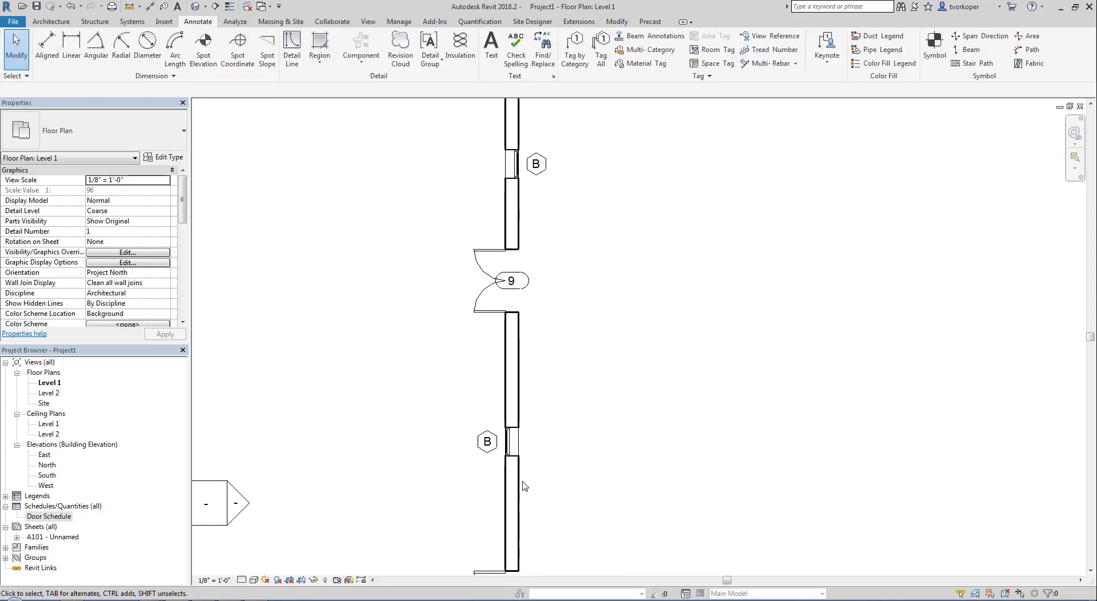
pyautogui.moveTo(489, 446); pyautogui.dragTo(488, 421, button='middle')
pyautogui.moveTo(566, 461); pyautogui.dragTo(567, 293, button='middle')
pyautogui.press('w')
pyautogui.press('t')
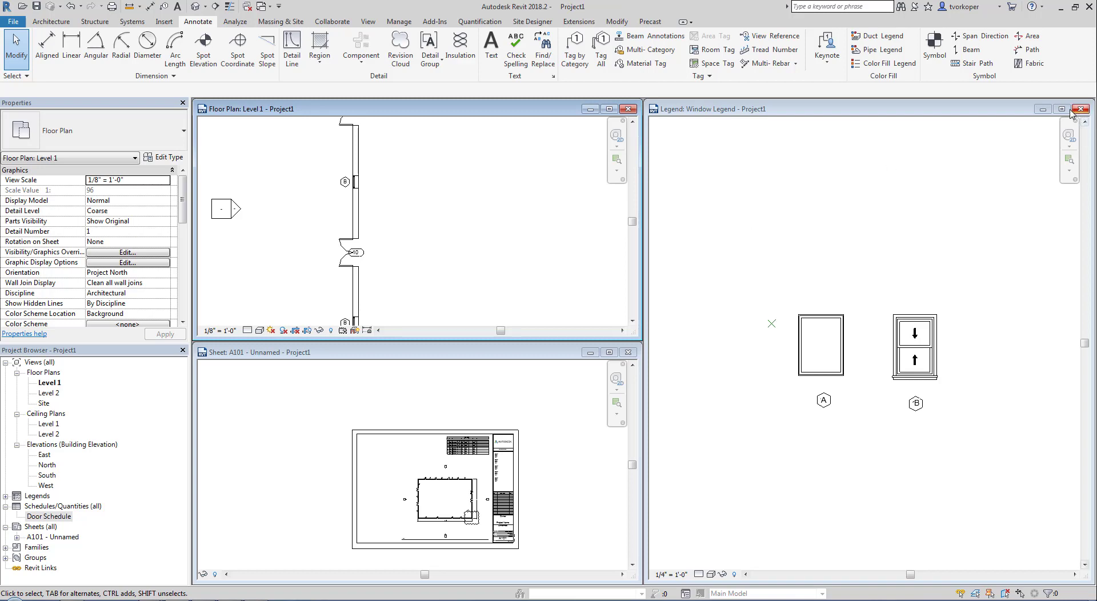
pyautogui.click(782, 259)
pyautogui.click(1061, 108)
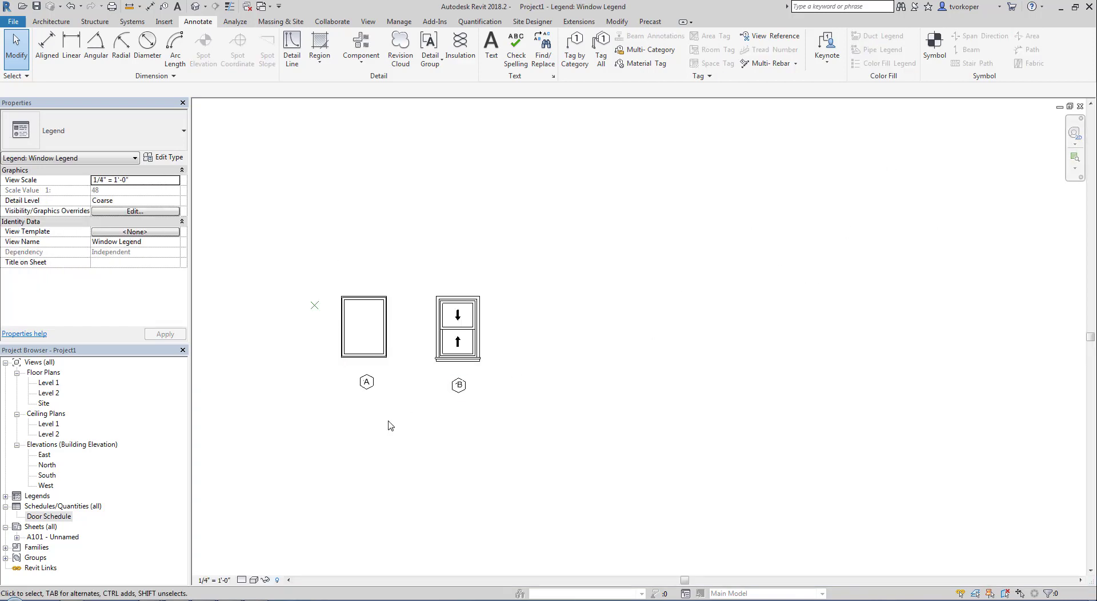
# Step: Dimension the overall width and height of window A in the legend with aligned dimensions above and to the left of it
pyautogui.scroll(5, 390, 426)
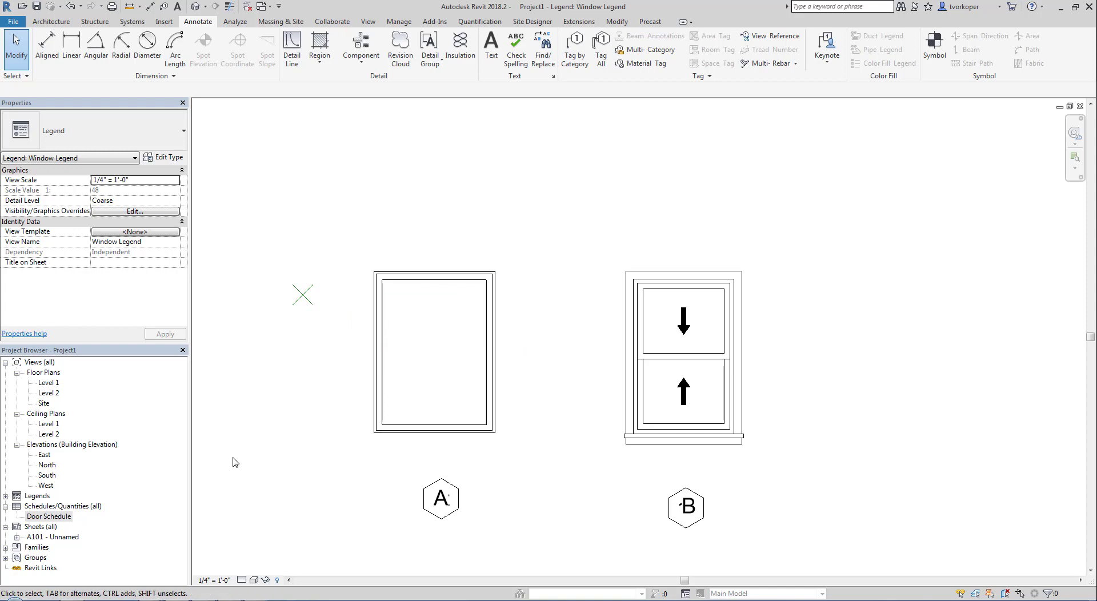
pyautogui.press('d')
pyautogui.press('i')
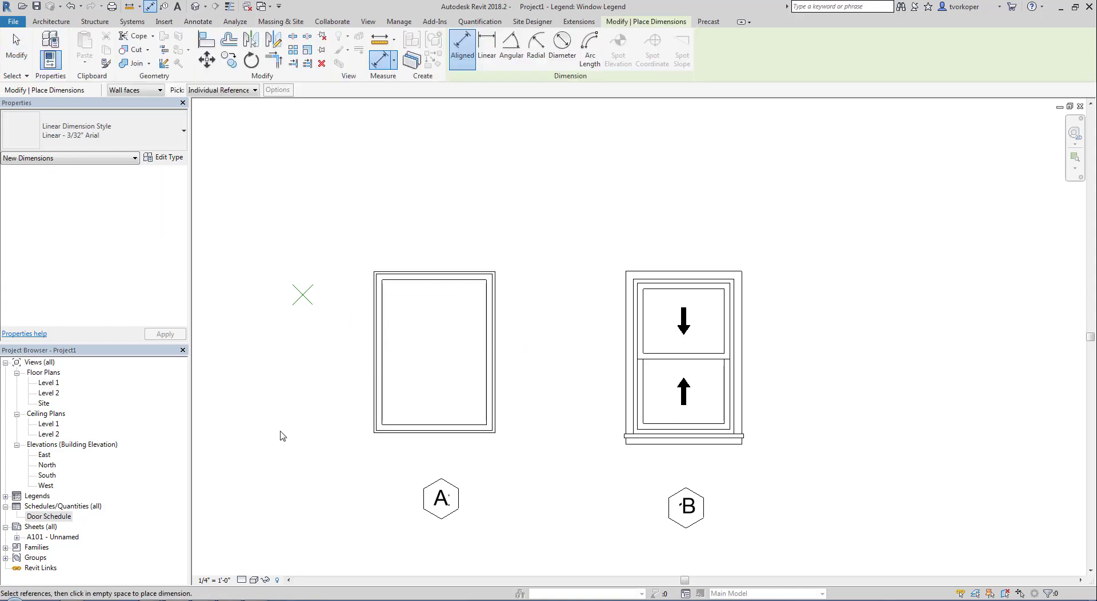
pyautogui.click(374, 327)
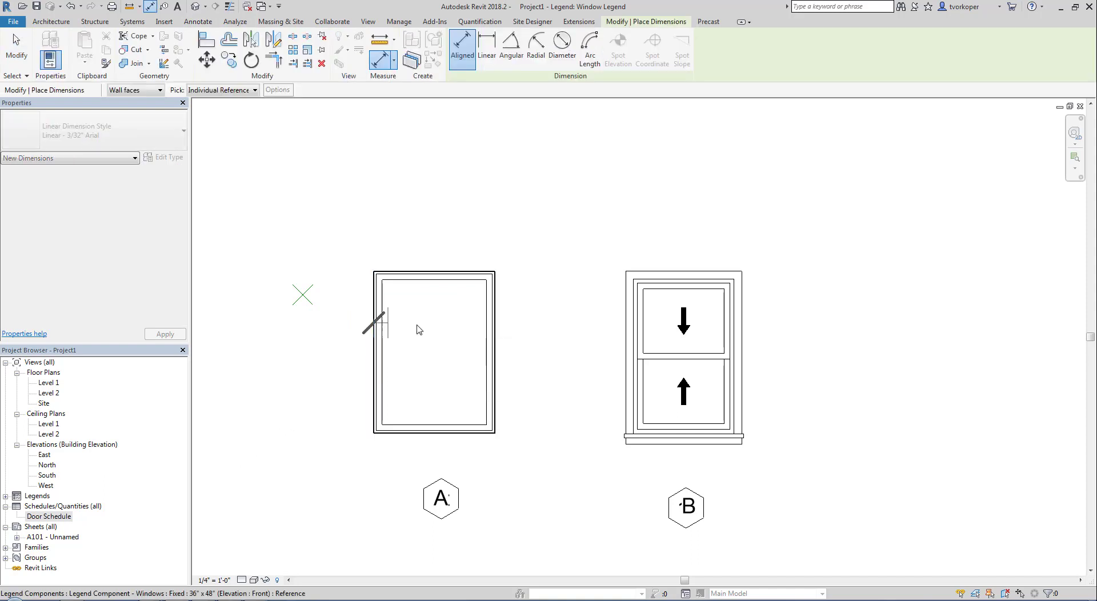
pyautogui.click(494, 331)
pyautogui.click(437, 220)
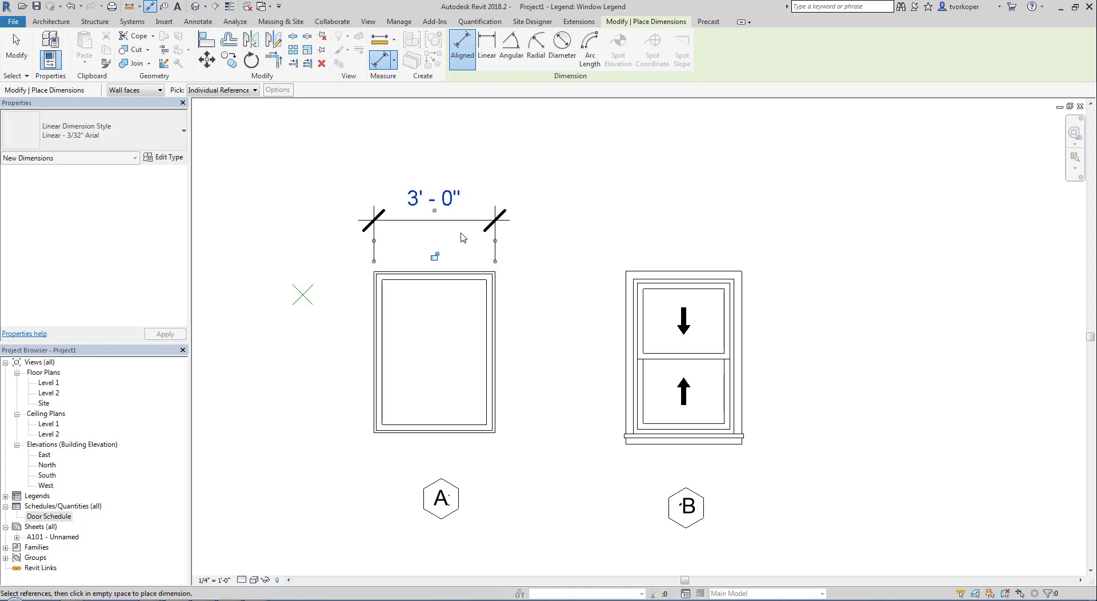
pyautogui.click(438, 273)
pyautogui.click(421, 433)
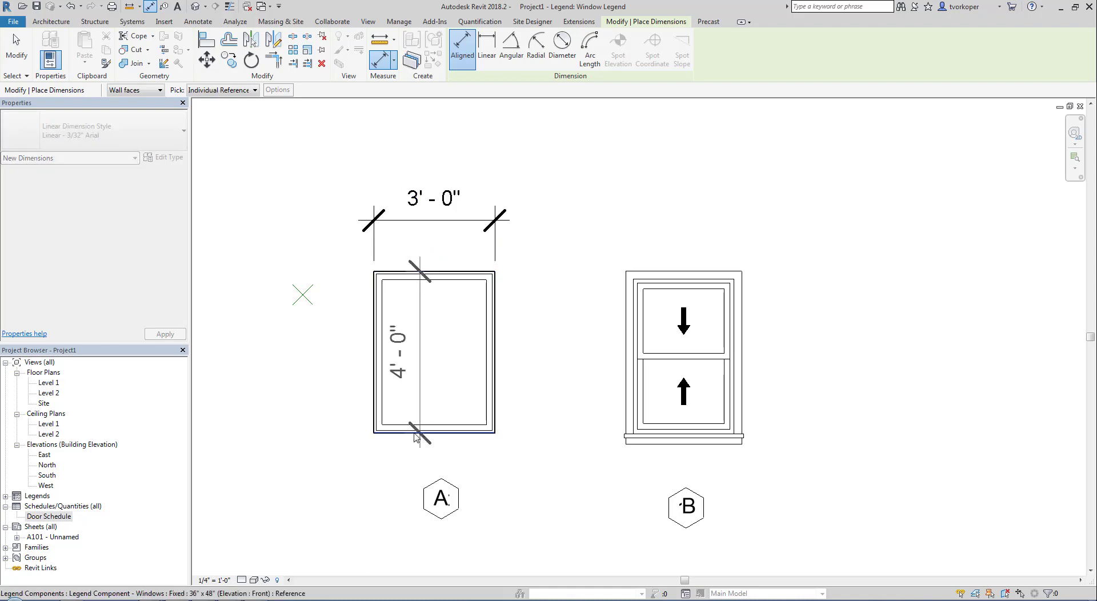
pyautogui.click(320, 425)
# Step: Add a text note reading "t" inside the lower right corner of window A and nudge it slightly
pyautogui.press('t')
pyautogui.press('x')
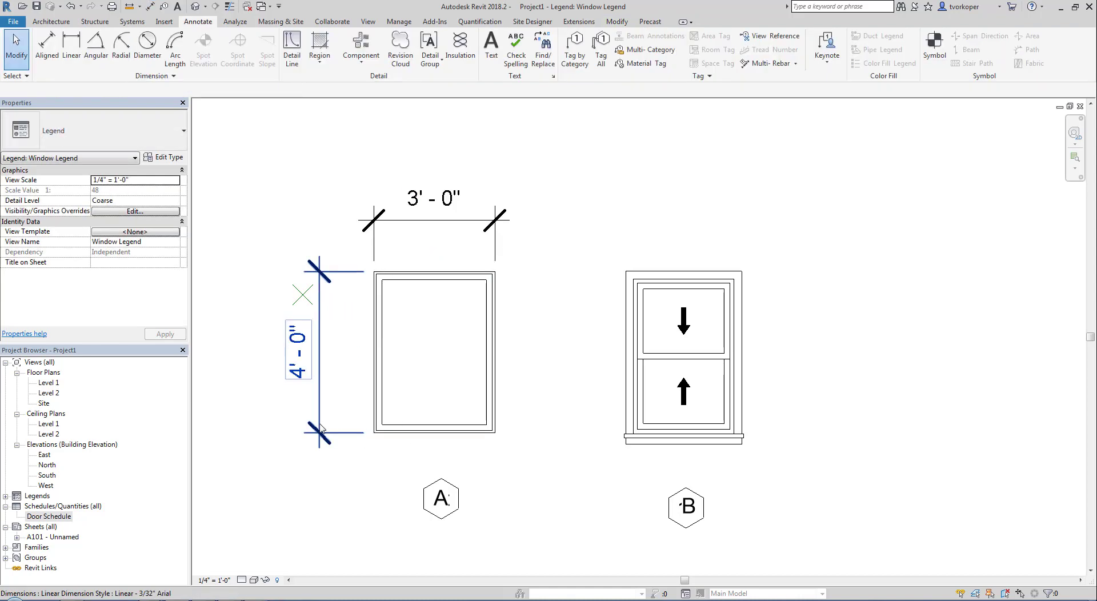
pyautogui.click(463, 405)
pyautogui.write('t')
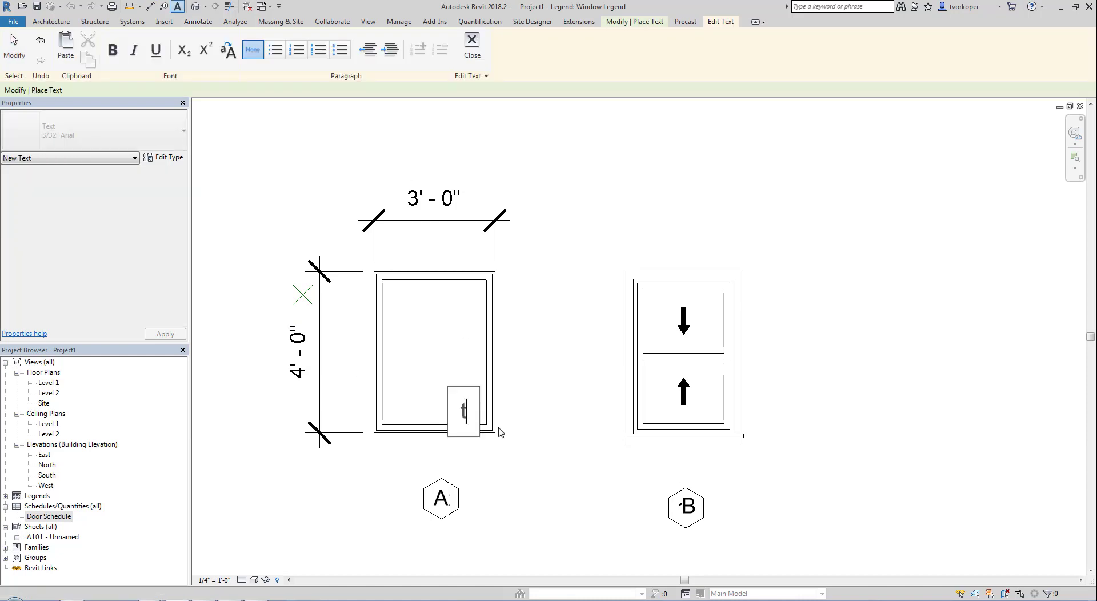
pyautogui.click(522, 407)
pyautogui.press('Escape')
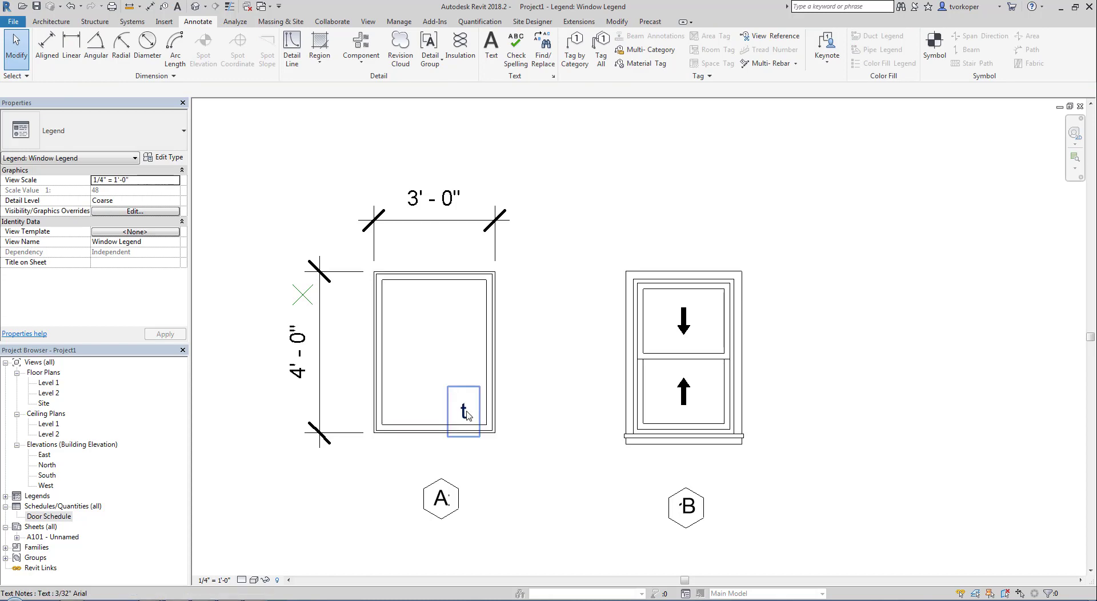
pyautogui.click(454, 391)
pyautogui.moveTo(448, 387); pyautogui.dragTo(454, 380)
pyautogui.press('Escape')
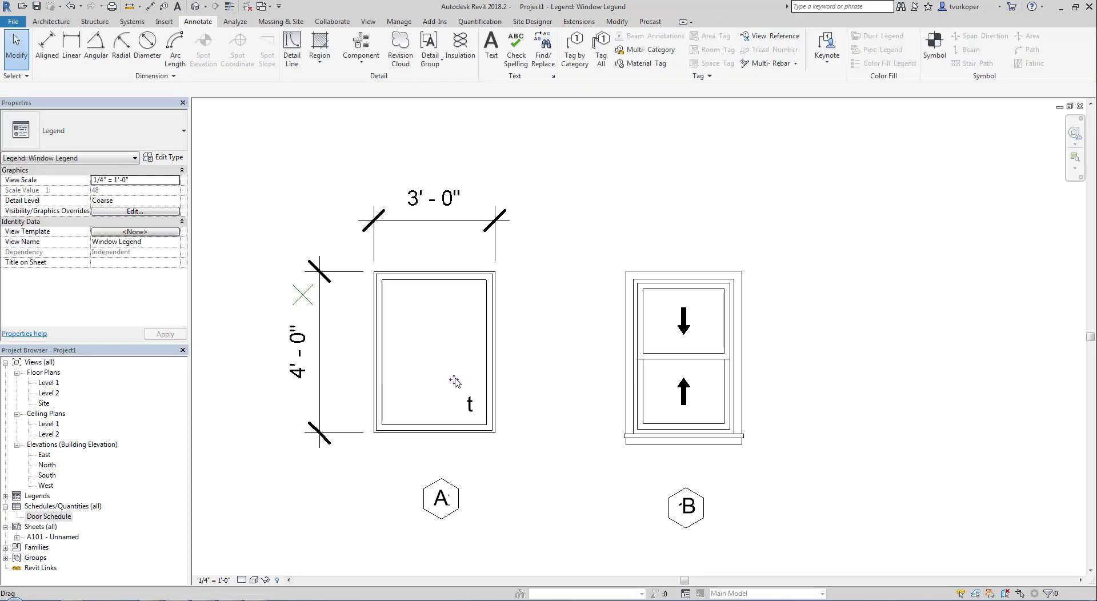
# Step: Dimension the trim width on both sides of window B with aligned dimensions placed above the window
pyautogui.moveTo(557, 354); pyautogui.dragTo(447, 400, button='middle')
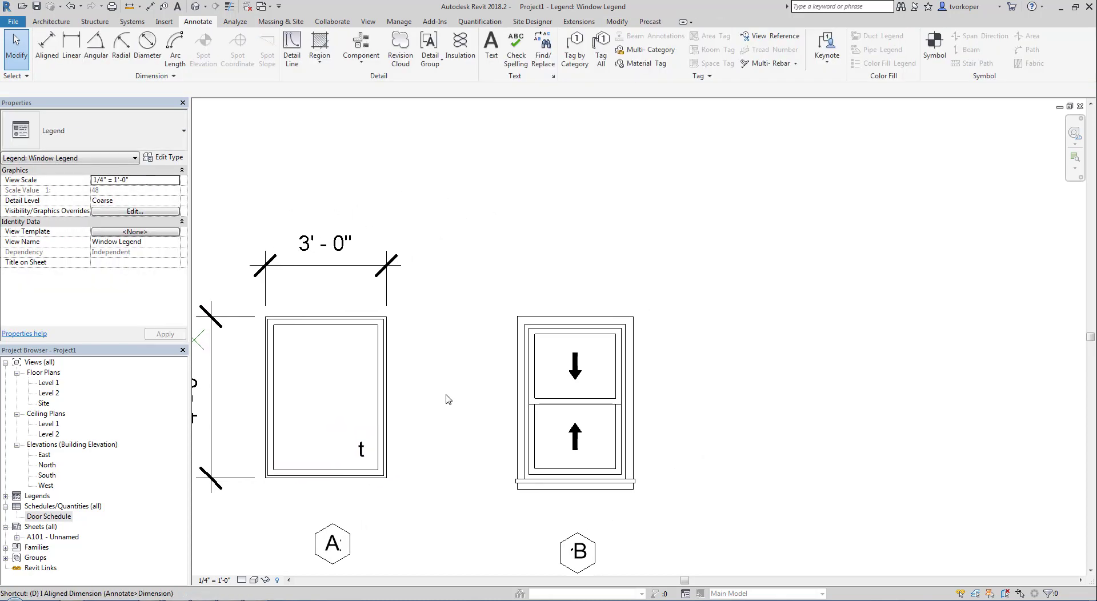
pyautogui.press('d')
pyautogui.press('i')
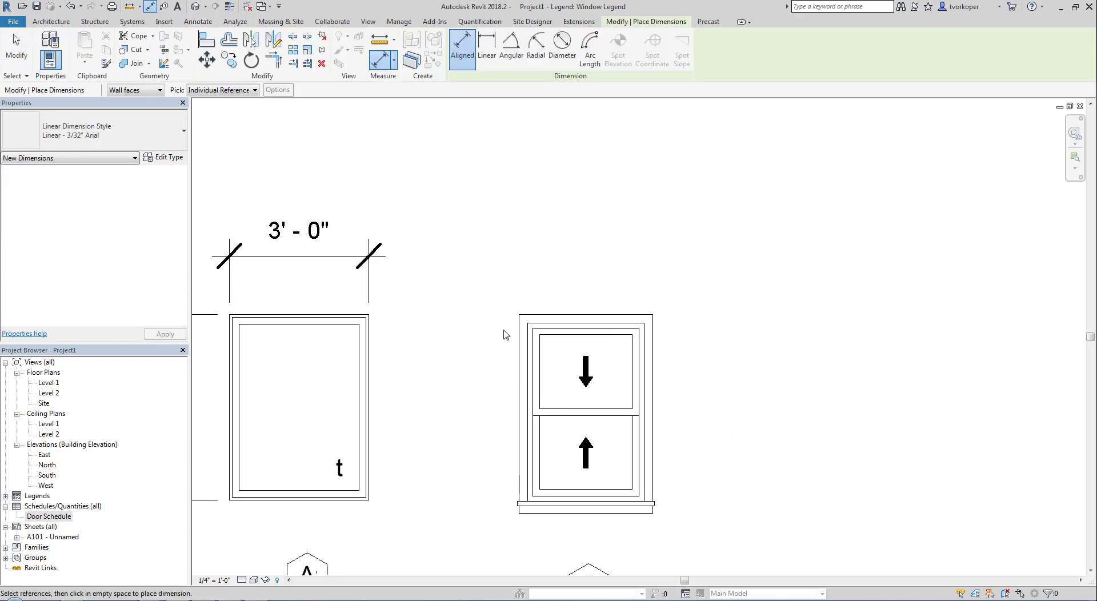
pyautogui.scroll(4, 521, 358)
pyautogui.click(526, 359)
pyautogui.click(540, 365)
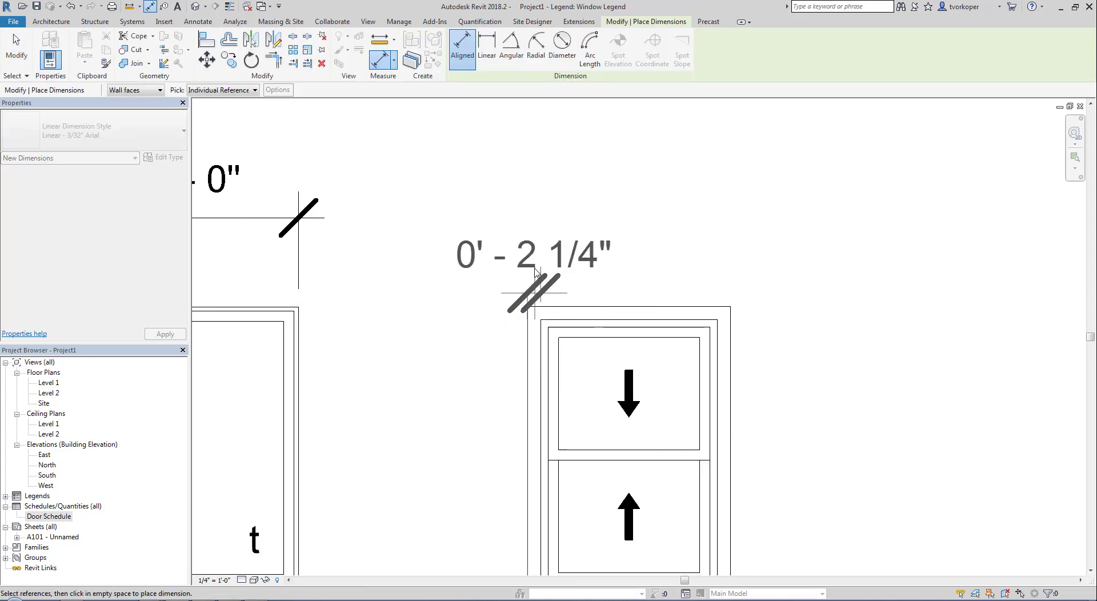
pyautogui.click(534, 255)
pyautogui.click(717, 392)
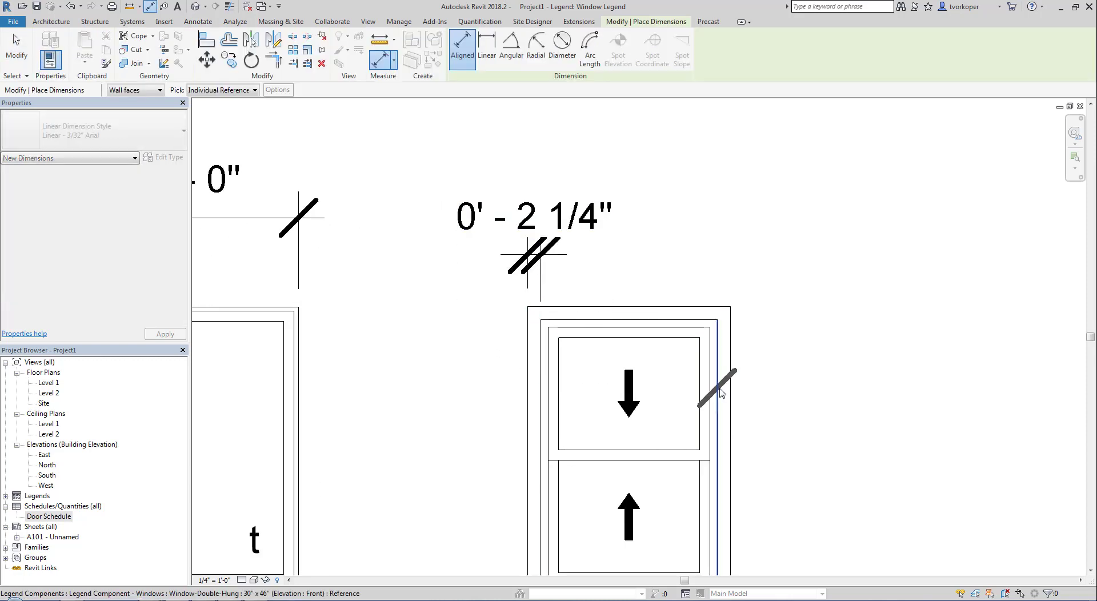
pyautogui.click(730, 368)
pyautogui.click(723, 257)
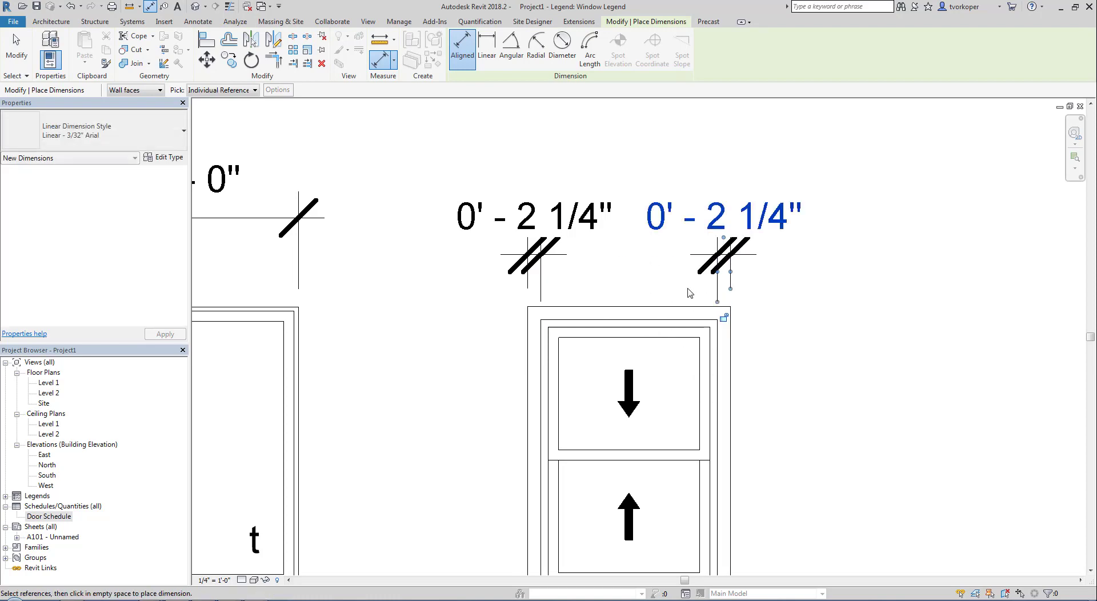
# Step: Dimension the thickness of window B's top trim with an aligned dimension to the right of the window
pyautogui.click(675, 321)
pyautogui.click(676, 307)
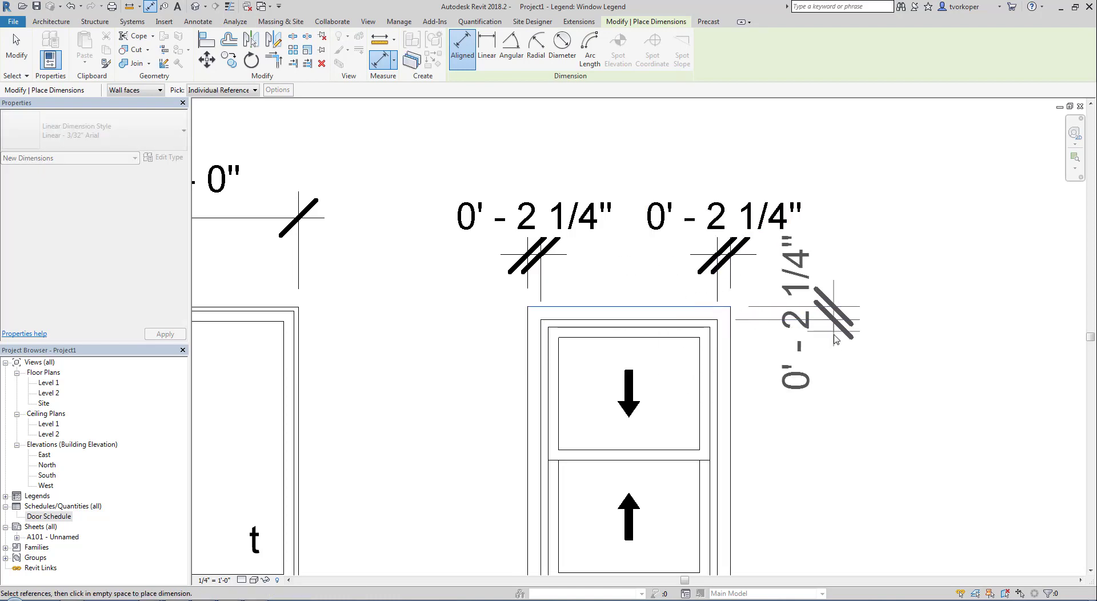
pyautogui.click(890, 343)
pyautogui.press('Escape')
pyautogui.press('Escape')
# Step: Start a text note at the lower right of window B with a two-segment leader pointing to its lower sash glass
pyautogui.moveTo(782, 387)
pyautogui.mouseDown(button='middle')
pyautogui.moveTo(682, 204)
pyautogui.moveTo(681, 163)
pyautogui.mouseUp(button='middle')
pyautogui.scroll(-3, 664, 248)
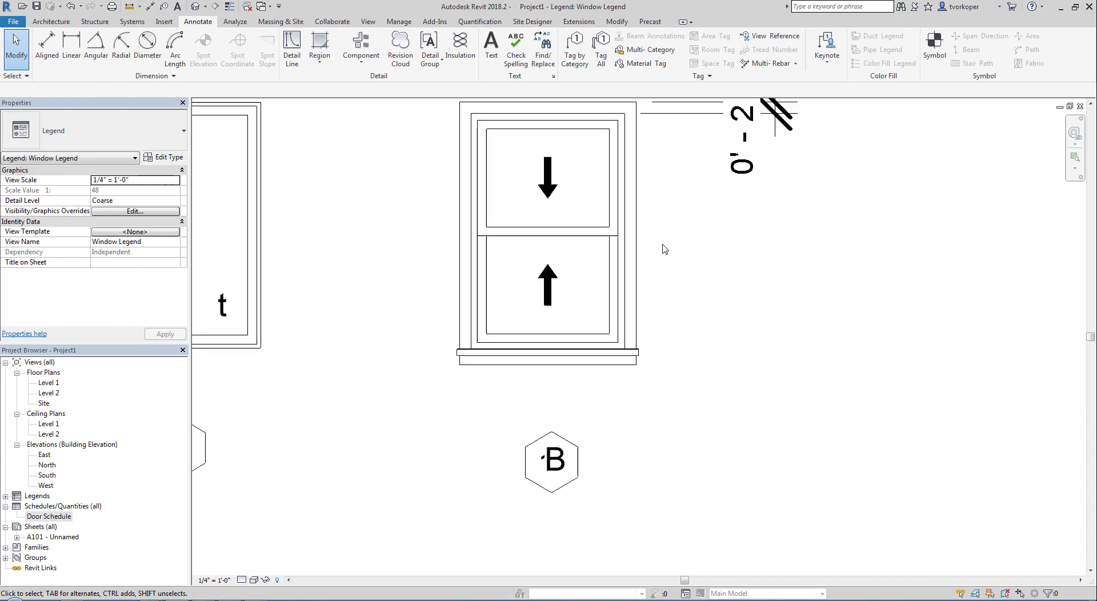
pyautogui.moveTo(663, 248)
pyautogui.mouseDown(button='middle')
pyautogui.moveTo(659, 313)
pyautogui.moveTo(593, 344)
pyautogui.mouseUp(button='middle')
pyautogui.press('t')
pyautogui.press('x')
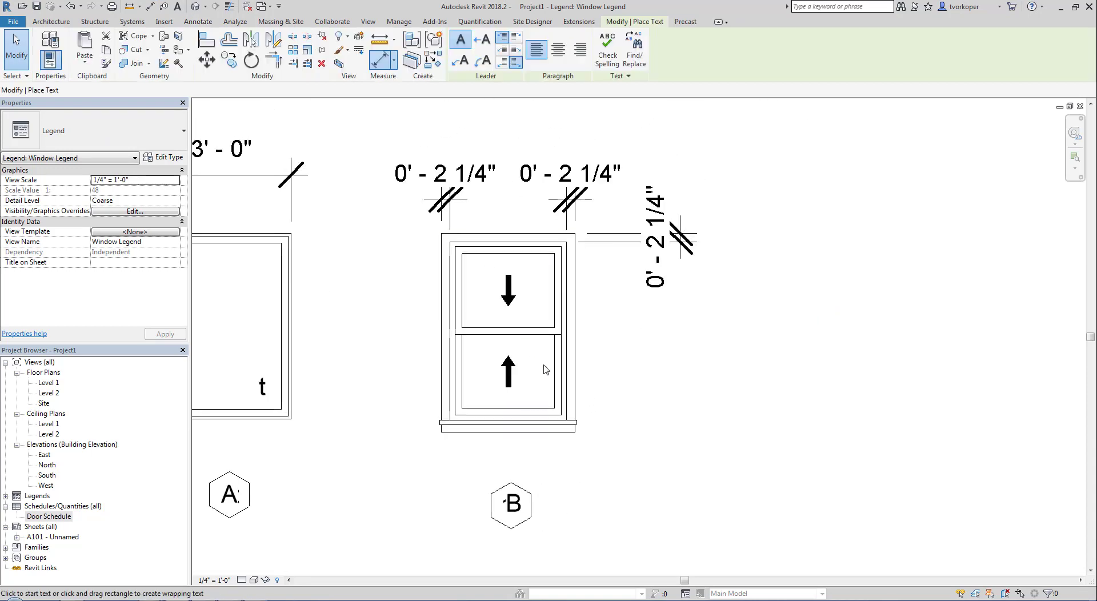
pyautogui.moveTo(528, 339); pyautogui.dragTo(565, 398)
pyautogui.click(463, 40)
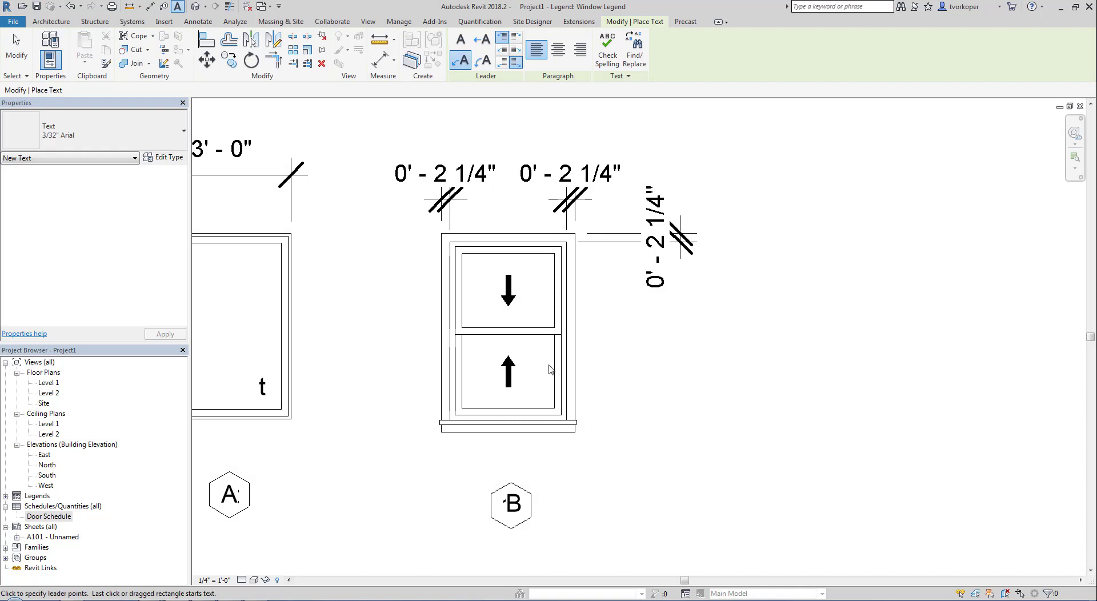
pyautogui.click(547, 364)
pyautogui.moveTo(620, 409); pyautogui.dragTo(658, 466)
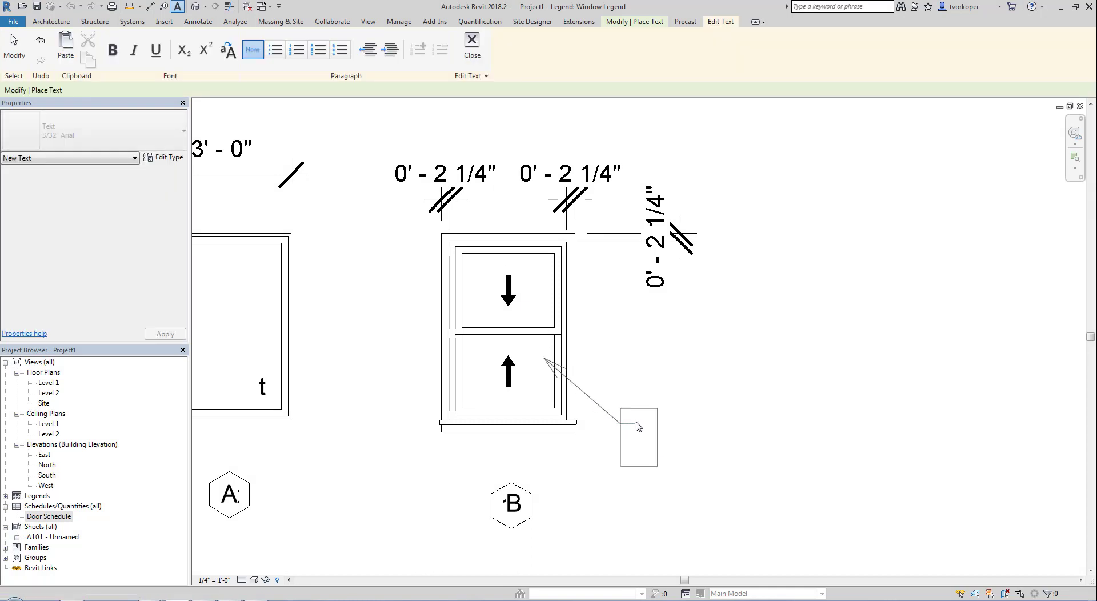
# Step: Enter "obscure glazing" as the text of window B's leader note and finish the note
pyautogui.write('obsuc')
pyautogui.press('BackSpace')
pyautogui.write('cu')
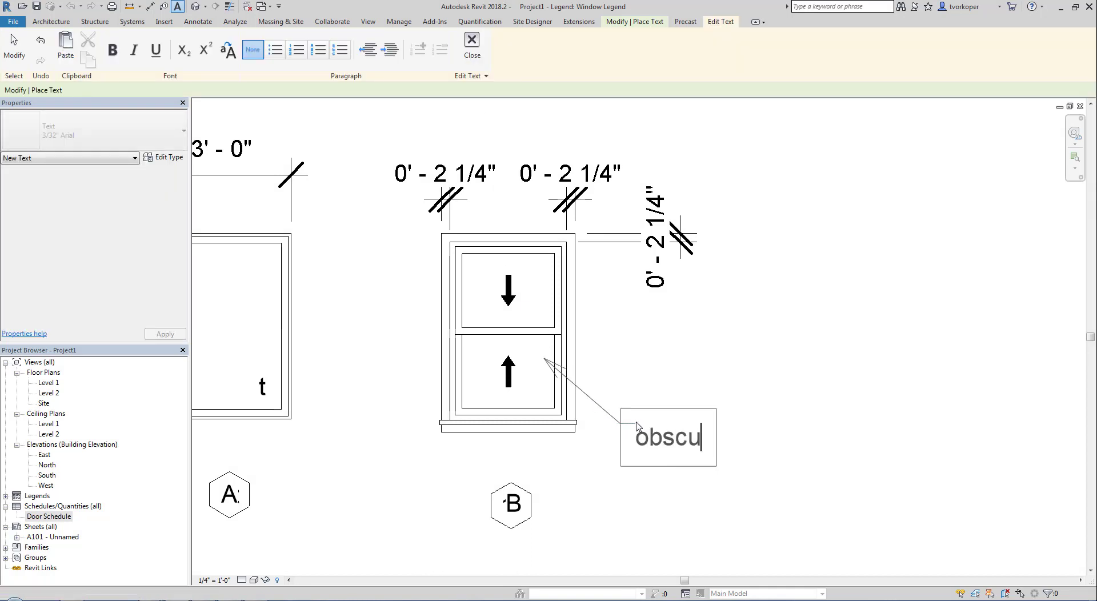
pyautogui.write('re glazing')
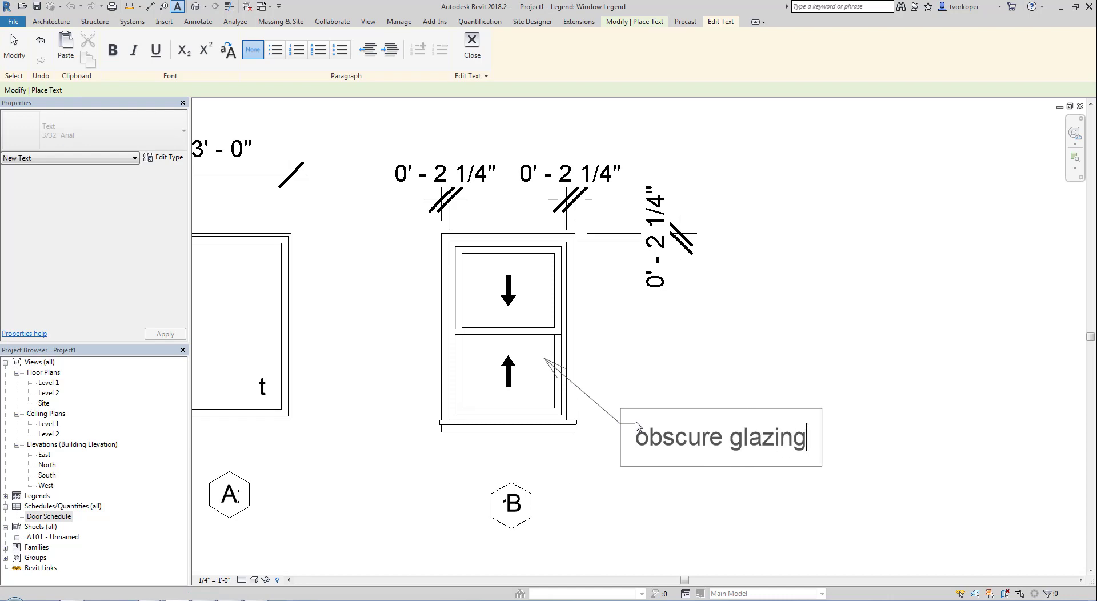
pyautogui.click(630, 336)
pyautogui.press('Escape')
pyautogui.middleClick(629, 335)
pyautogui.middleClick(629, 335)
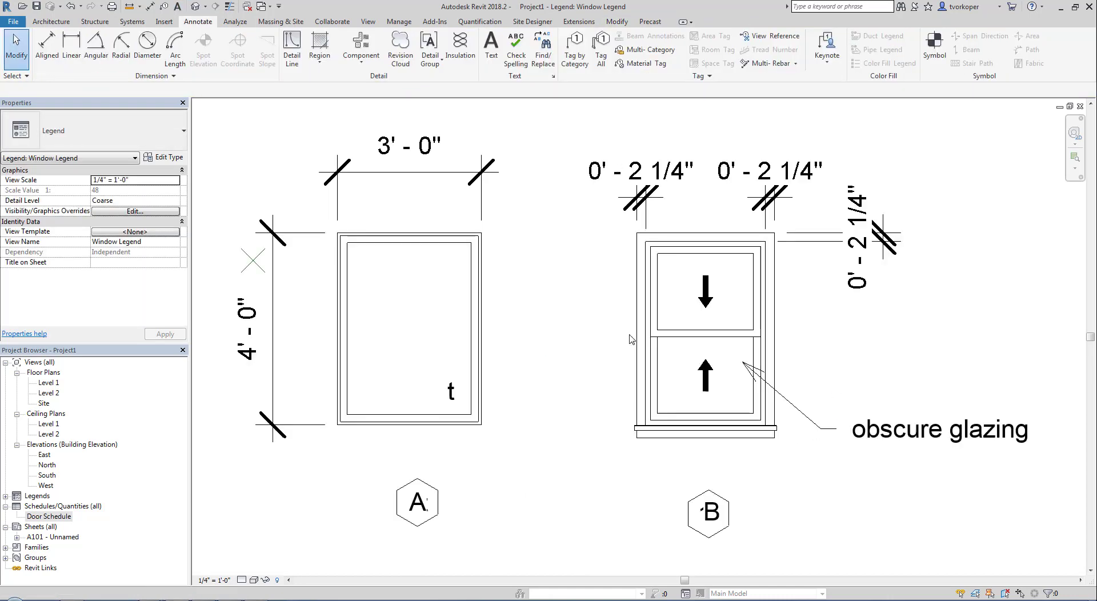
pyautogui.scroll(-2, 528, 349)
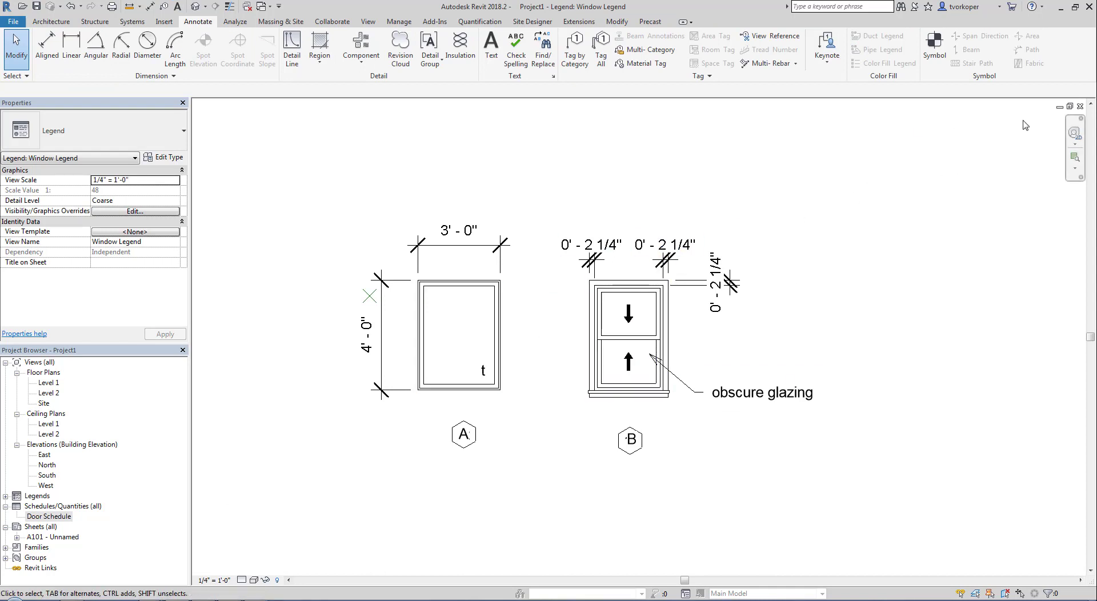
# Step: Open sheet A101 and place the Window Legend near the sheet's upper edge, to the left of the Door Schedule
pyautogui.doubleClick(45, 537)
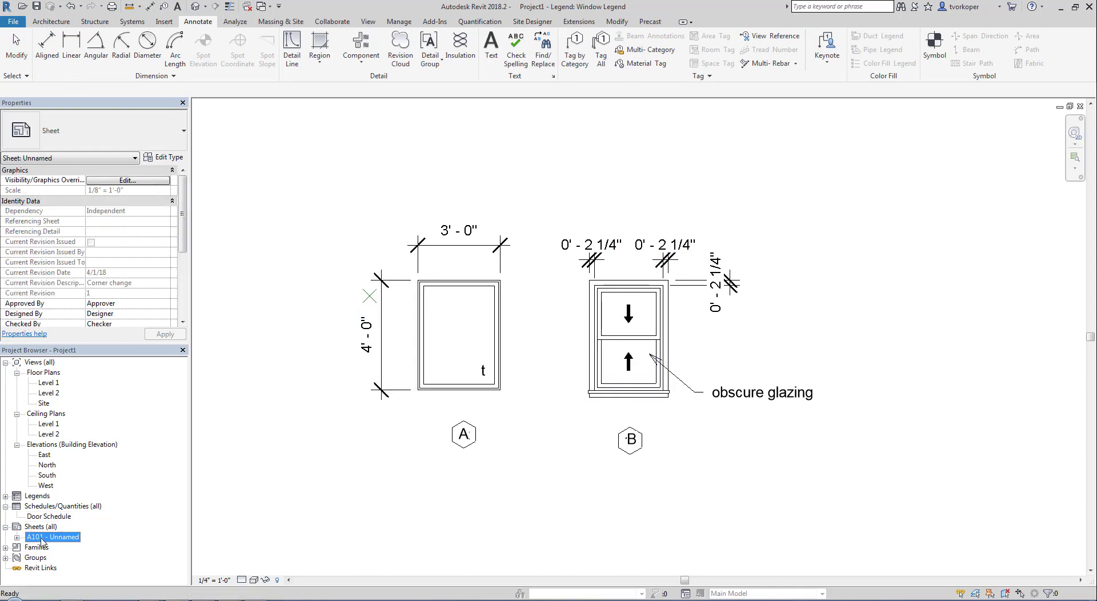
pyautogui.middleClick(454, 340)
pyautogui.middleClick(455, 341)
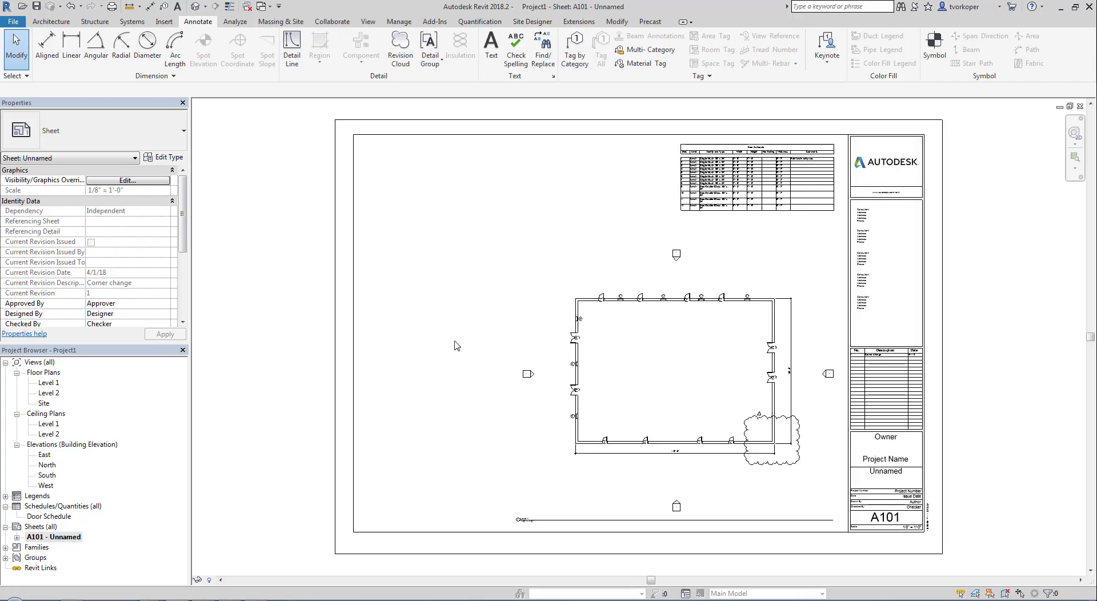
pyautogui.click(5, 496)
pyautogui.click(47, 507)
pyautogui.moveTo(673, 147); pyautogui.dragTo(668, 148)
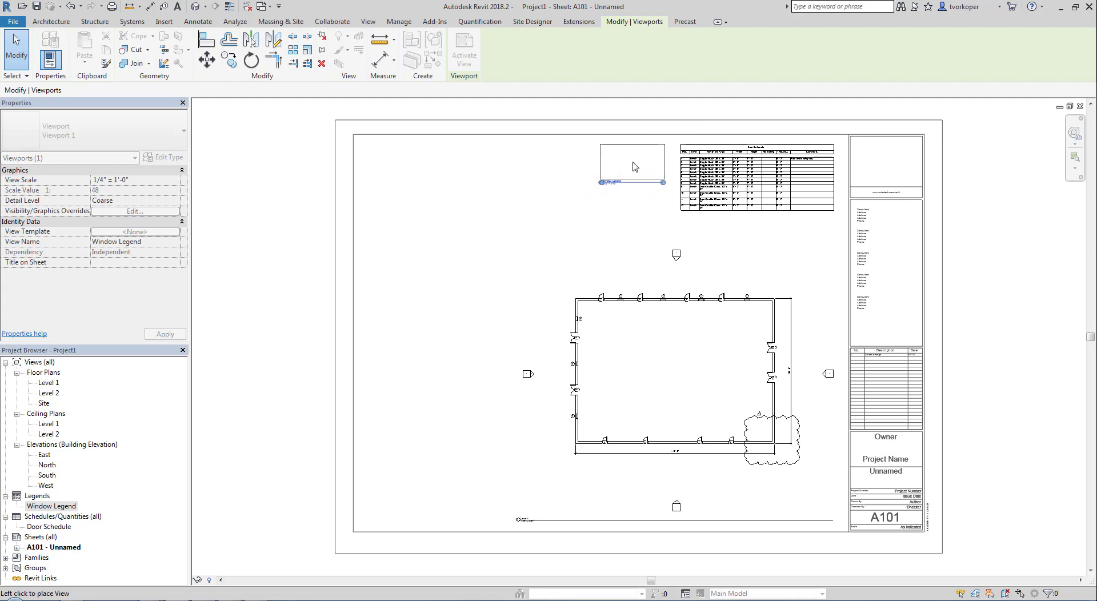
pyautogui.click(631, 167)
pyautogui.moveTo(602, 193); pyautogui.dragTo(495, 284, button='middle')
pyautogui.scroll(5, 495, 284)
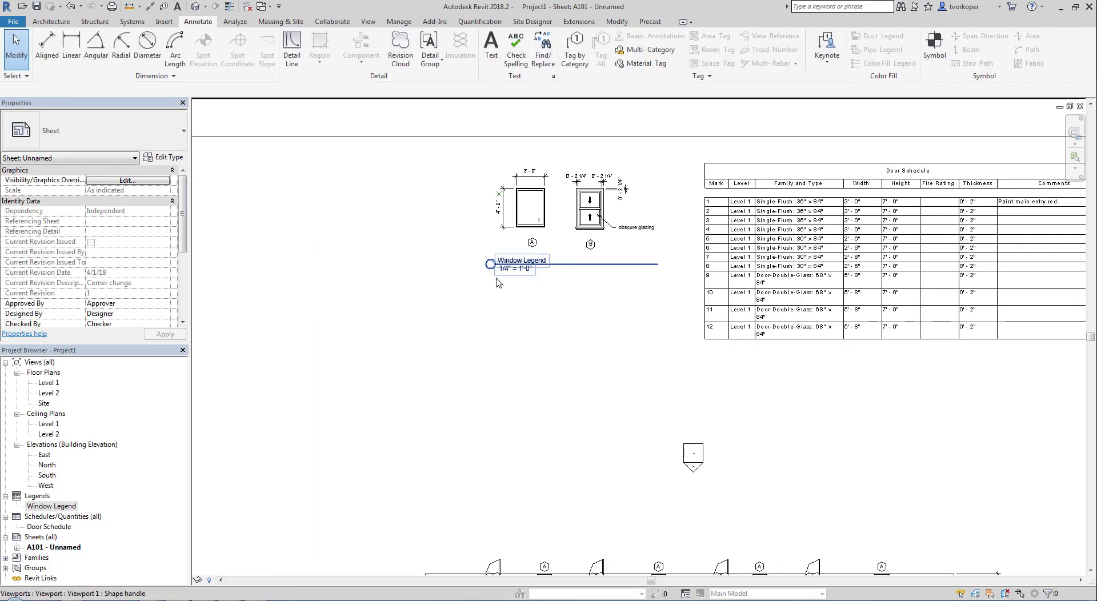
pyautogui.scroll(-4, 455, 319)
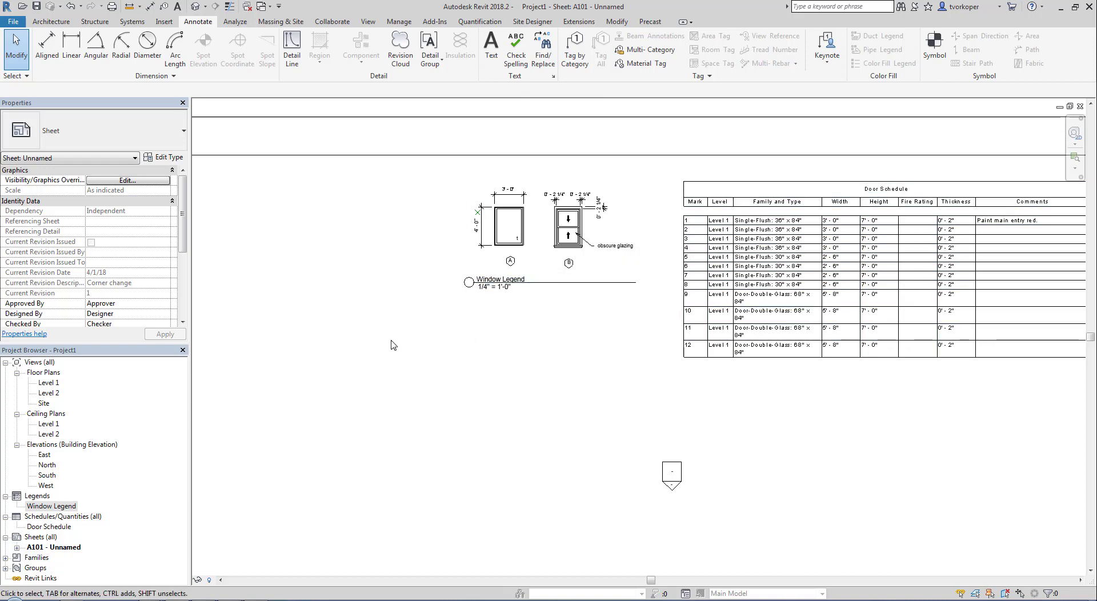
pyautogui.scroll(-2, 400, 393)
pyautogui.scroll(-2, 399, 393)
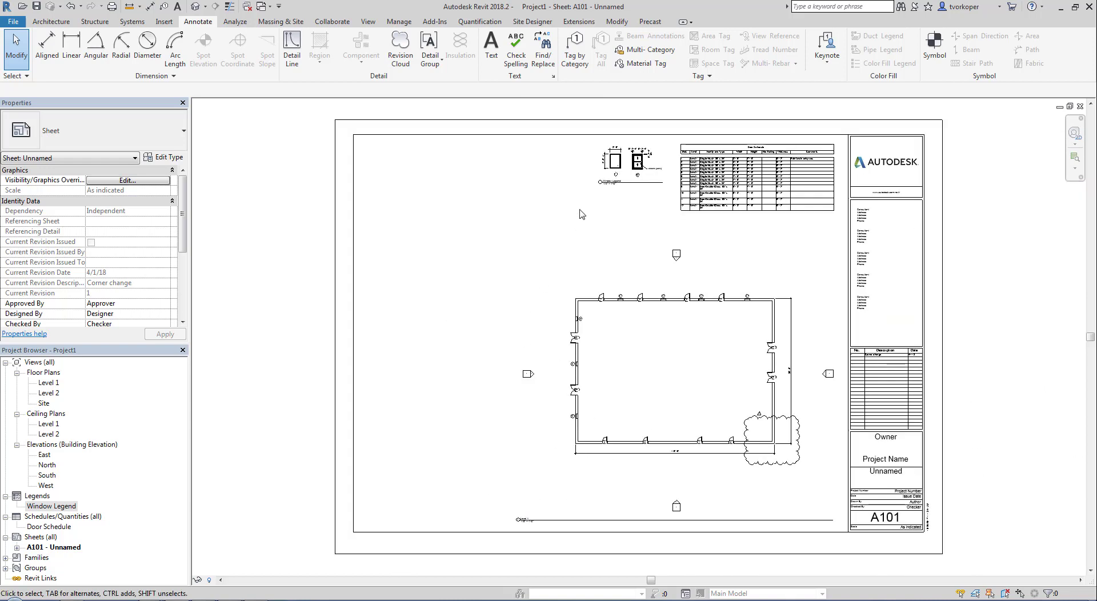